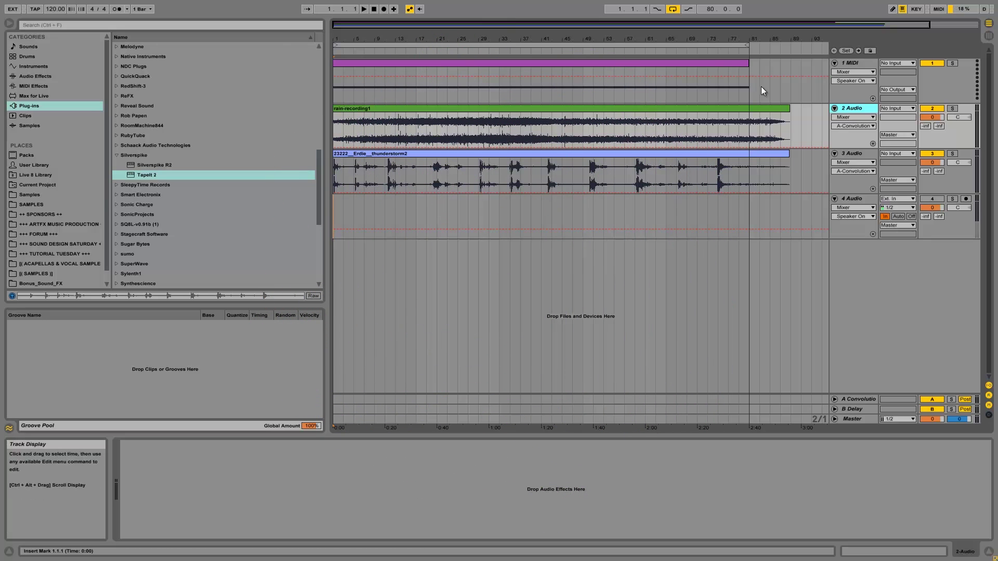
Step: Review the arrangement's three source clips: the long MIDI clip, the rain-recording1 clip and the thunderstorm2 clip with its individual thunder hits
left_click(852, 62)
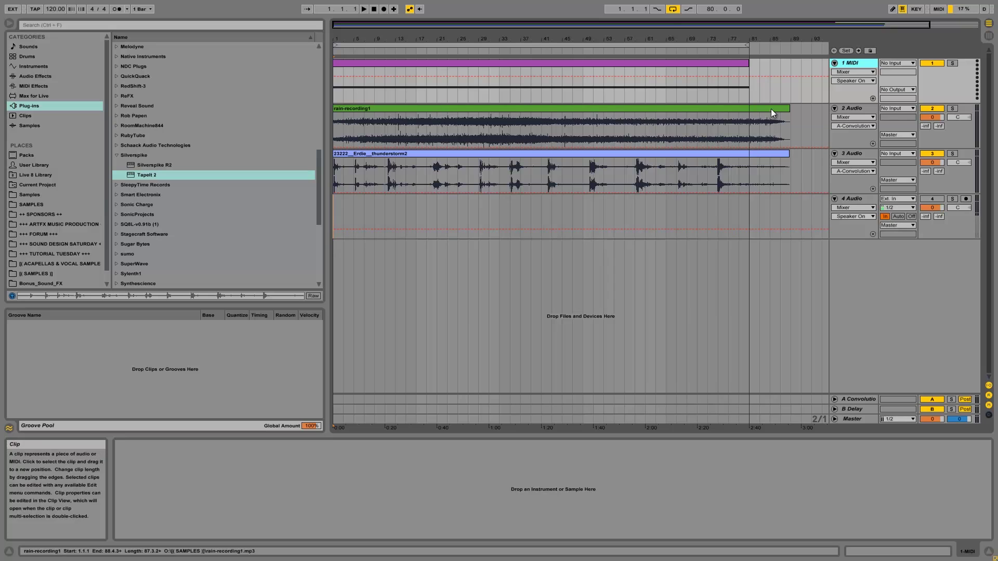
left_click(730, 63)
left_click(866, 61)
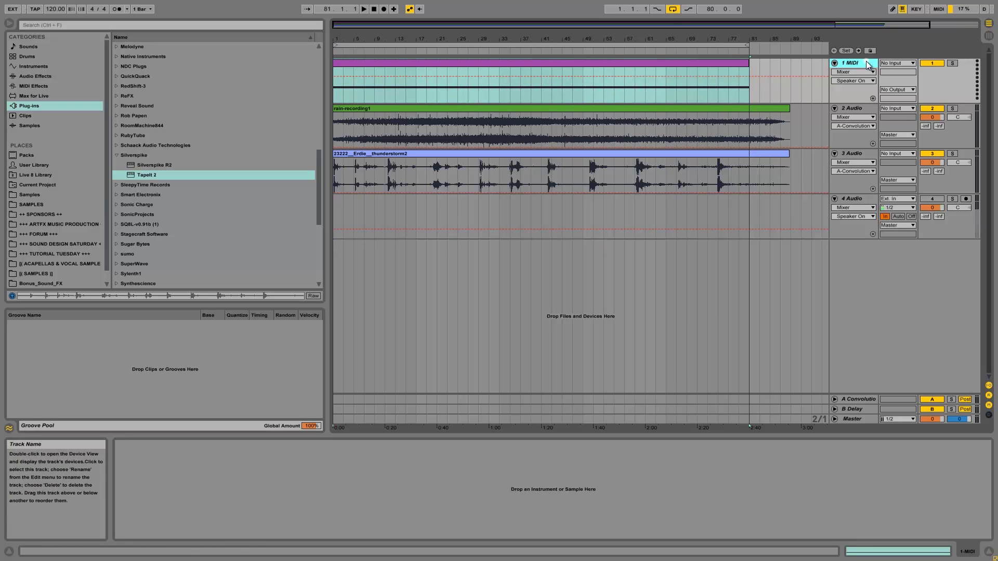
left_click(541, 64)
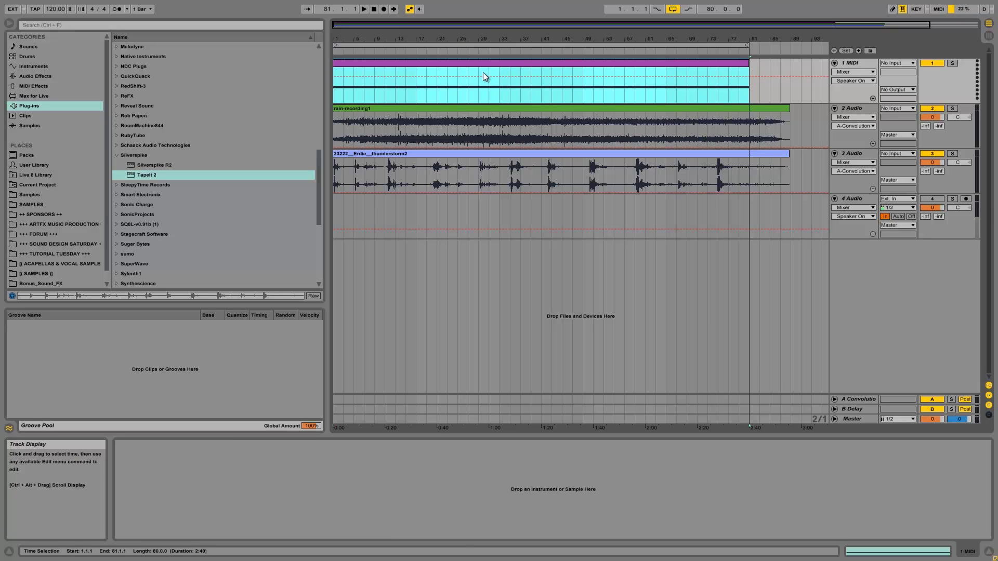
left_click(856, 107)
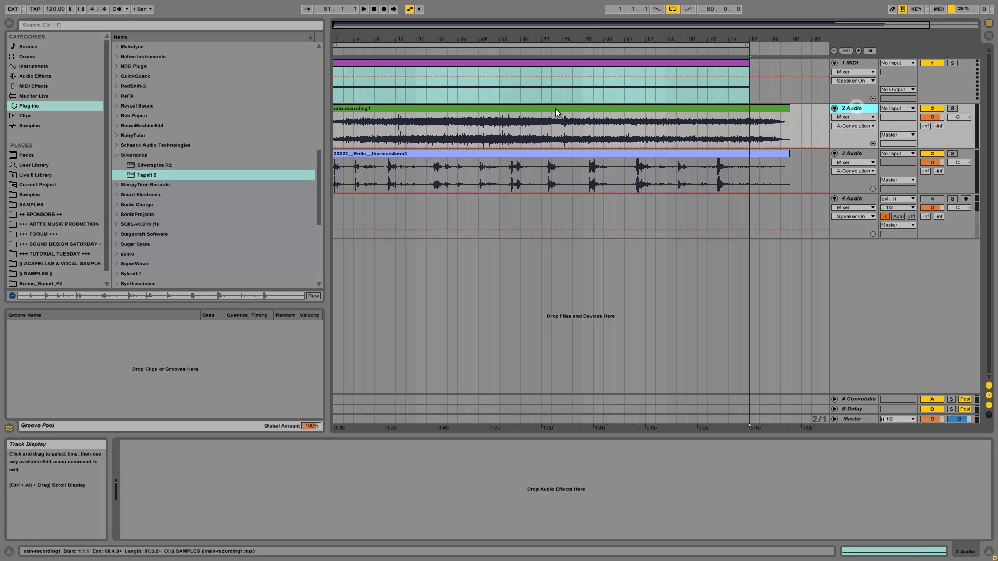
left_click(523, 110)
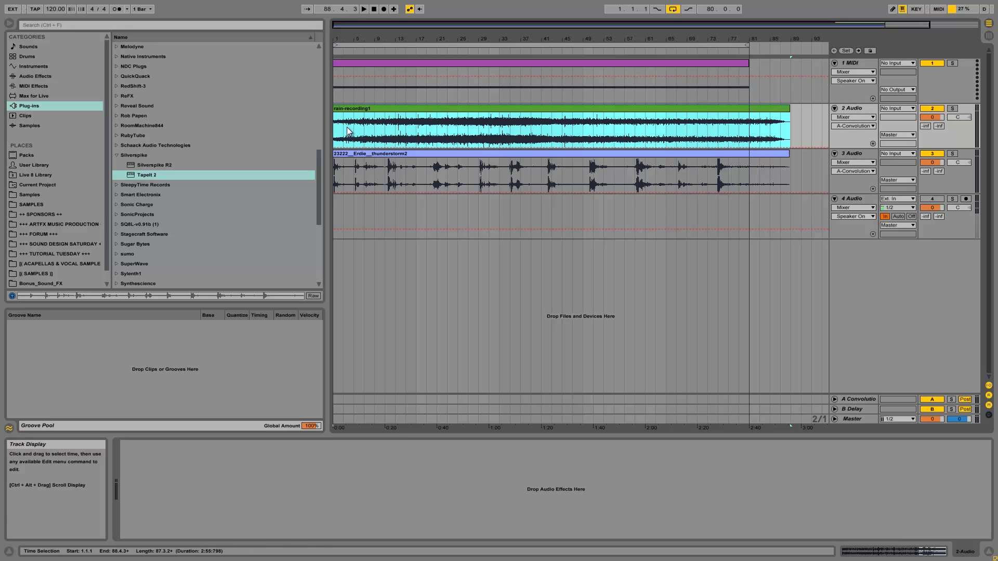
left_click(749, 124)
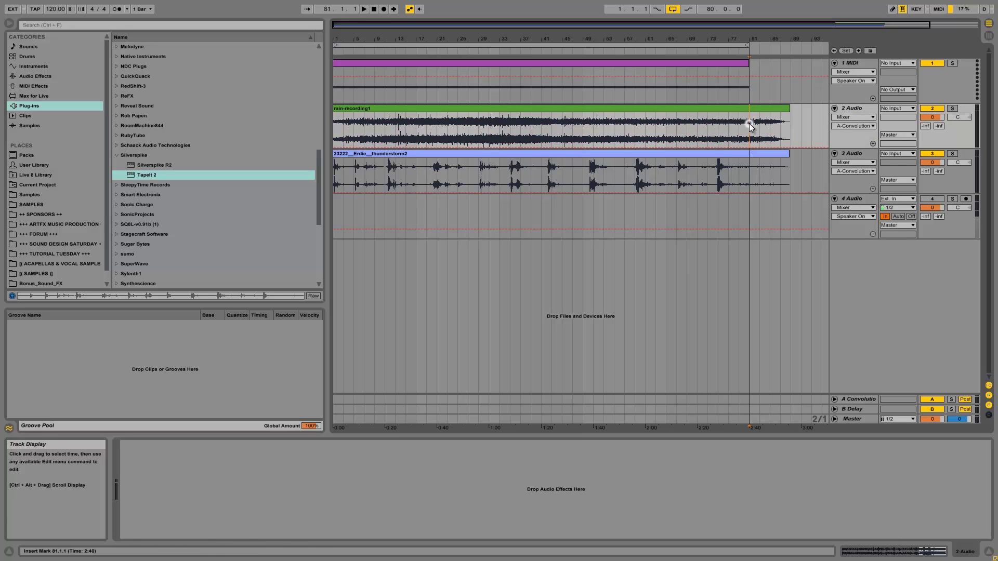
left_click(344, 108)
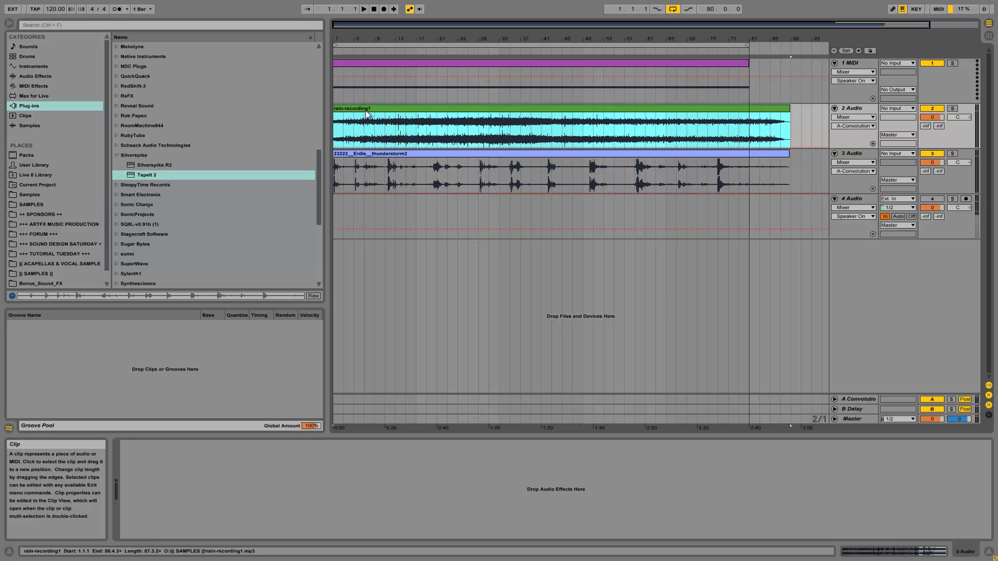
left_click(338, 125)
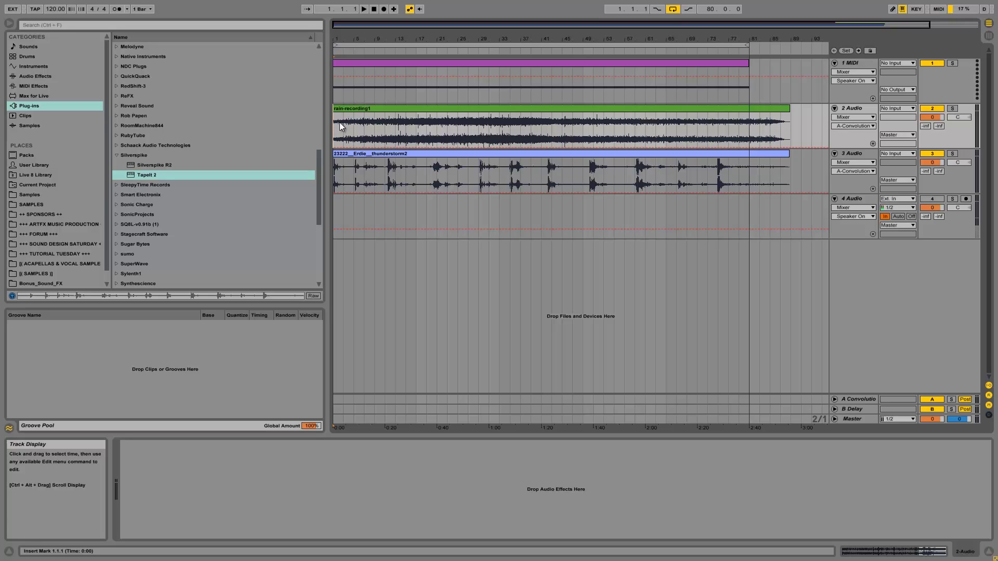
left_click(413, 154)
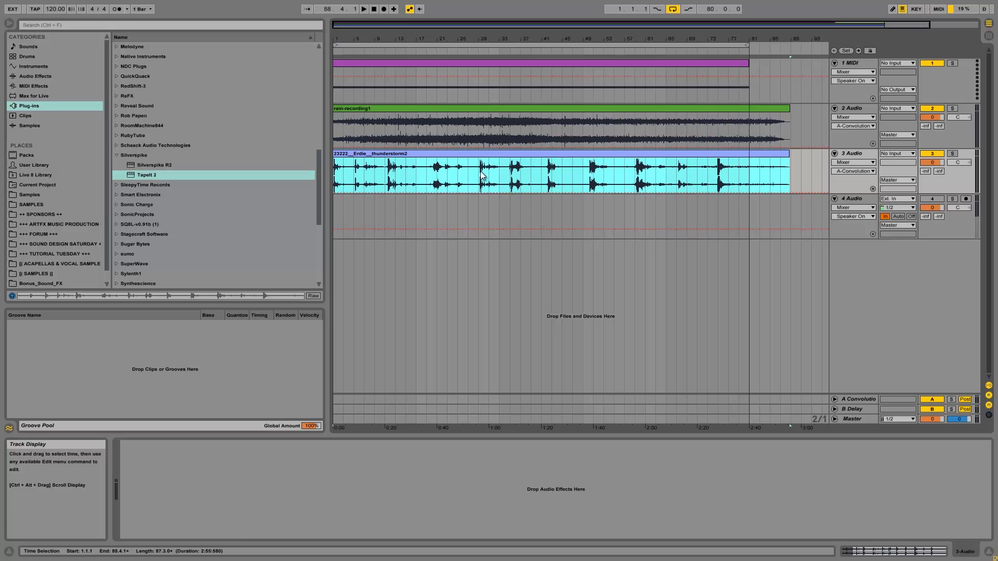
left_click_drag(480, 175, 504, 171)
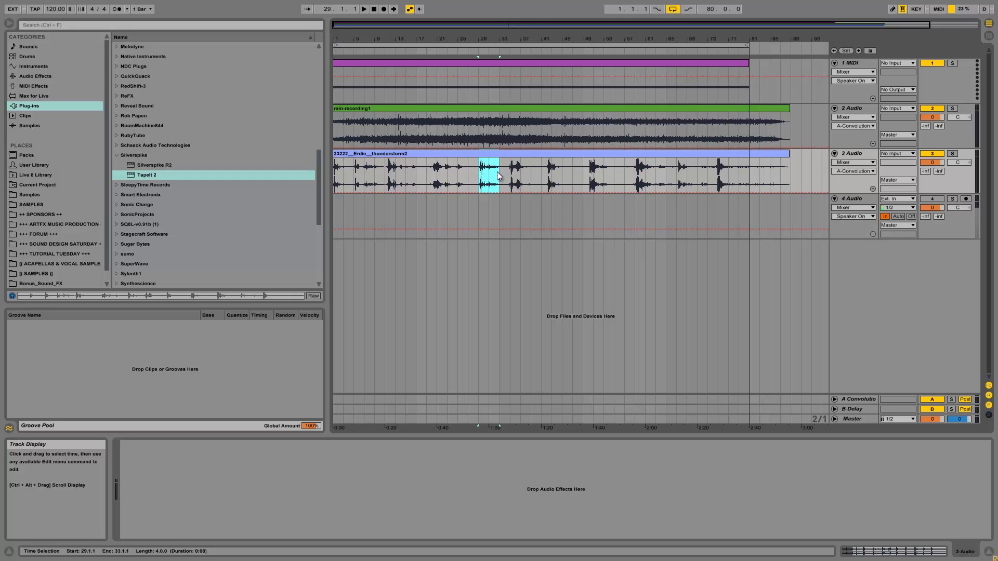
left_click(434, 154)
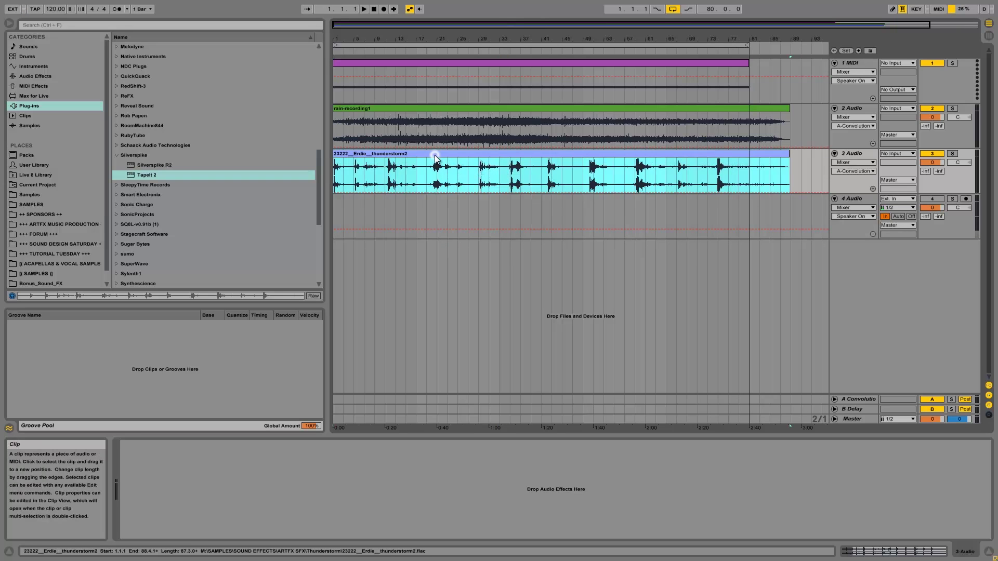
Step: Deactivate the rain and thunderstorm audio tracks and load the Operator instrument onto the MIDI track
left_click(741, 63)
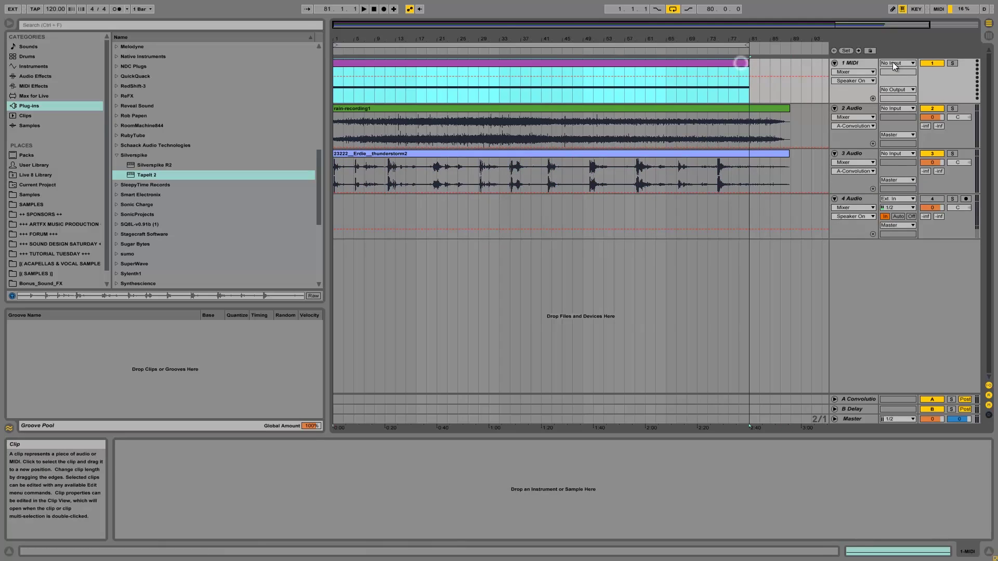
left_click(931, 109)
left_click(928, 153)
left_click(928, 63)
left_click(953, 63)
left_click(932, 63)
left_click(953, 64)
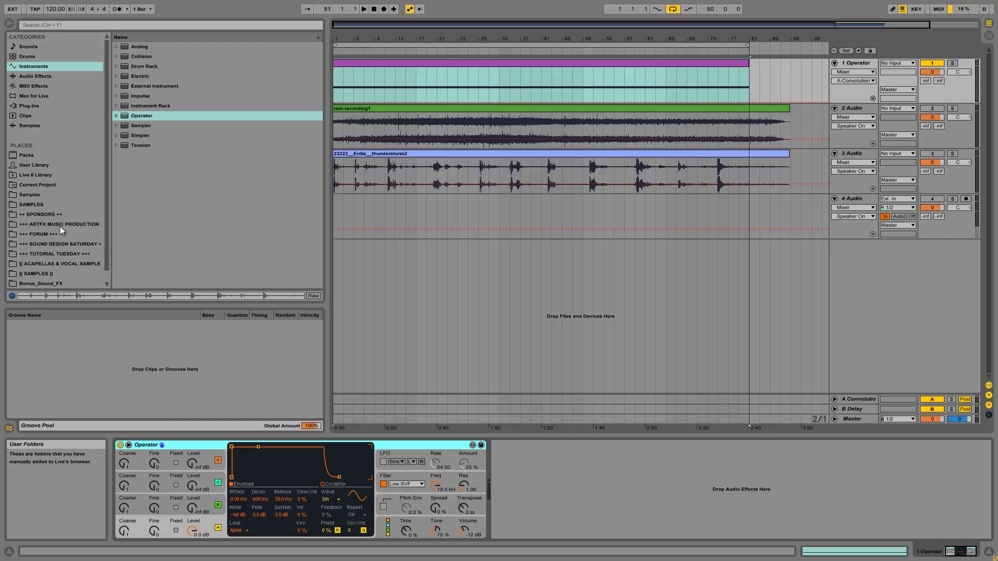
Step: Look through the installed plug-ins in the browser for a synthesizer
left_click(39, 107)
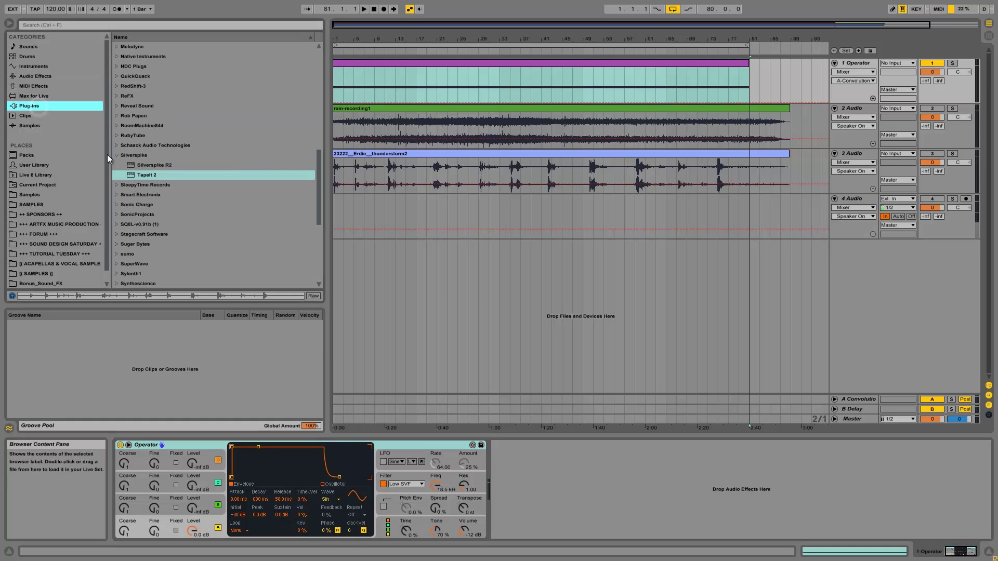
scroll(215, 185, "down", 2)
scroll(215, 185, "down", 3)
scroll(168, 147, "up", 5)
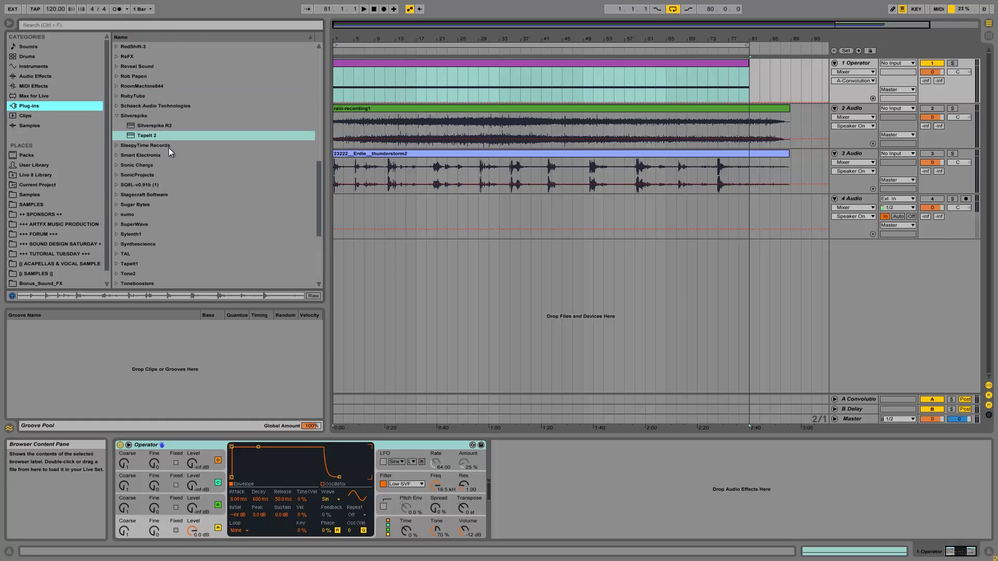
scroll(169, 147, "up", 2)
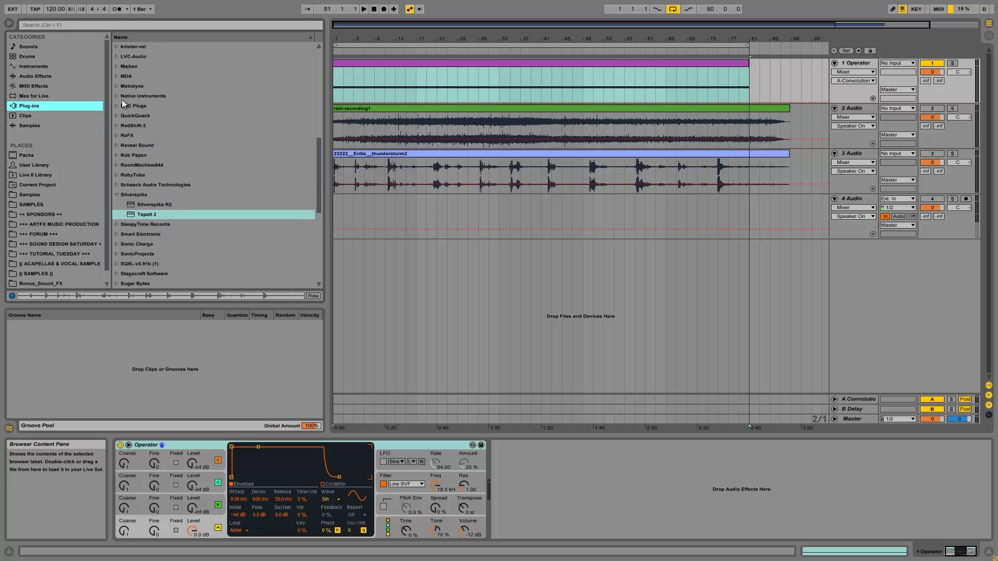
scroll(253, 249, "up", 12)
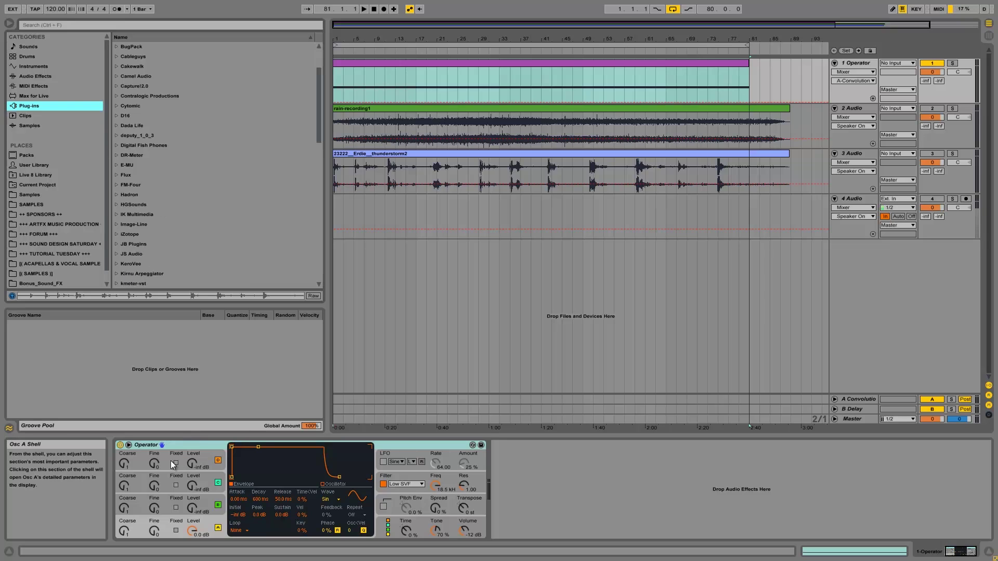
Step: Set Operator's oscillator A waveform to Noise White and lower the Low SVF filter frequency to 577 Hz
left_click(172, 445)
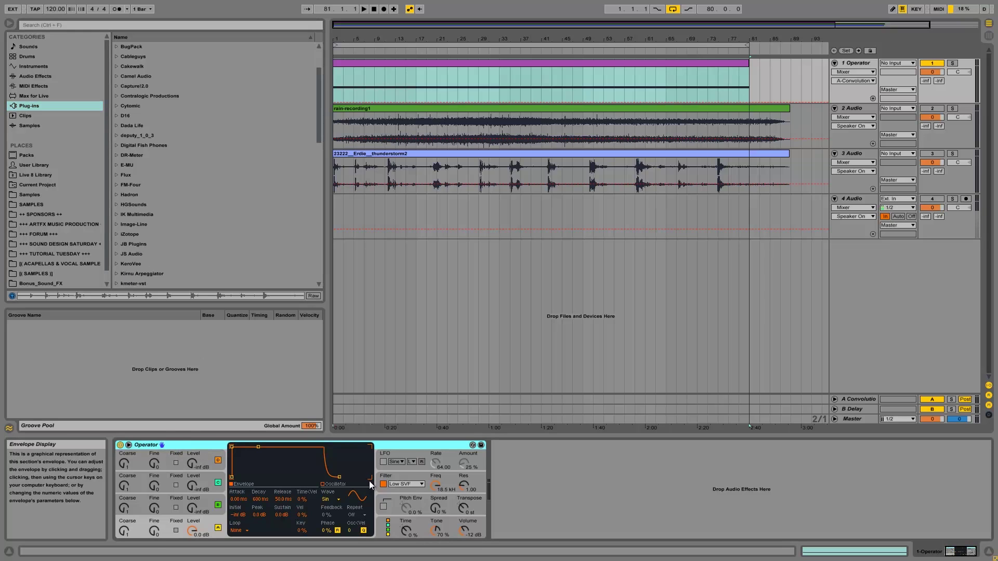
left_click(333, 500)
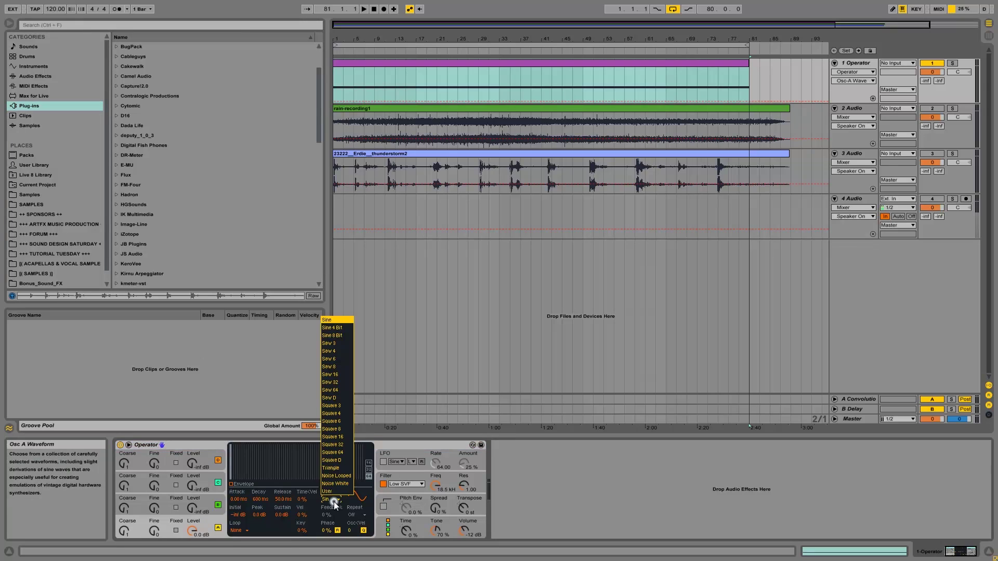
left_click(338, 483)
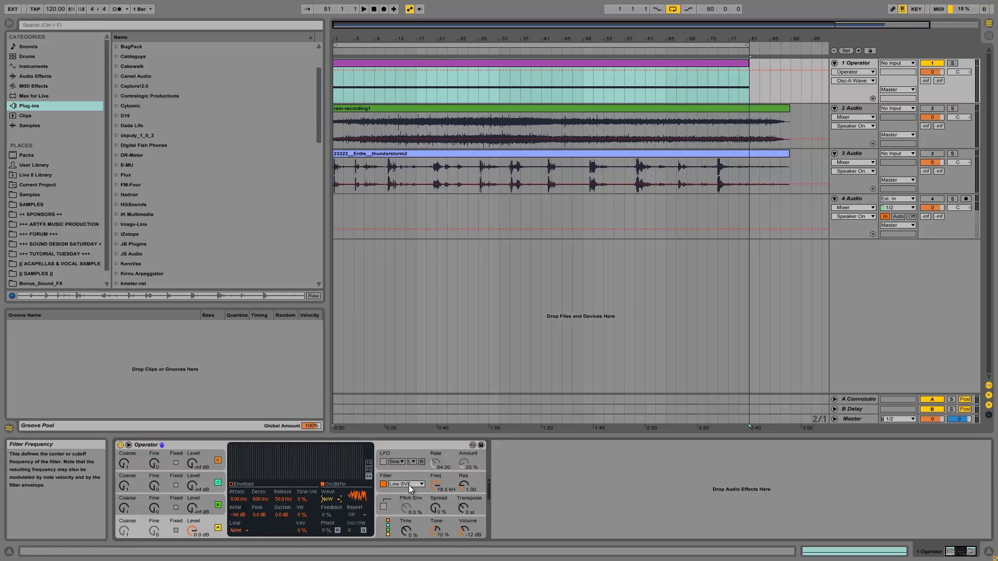
left_click_drag(435, 486, 435, 489)
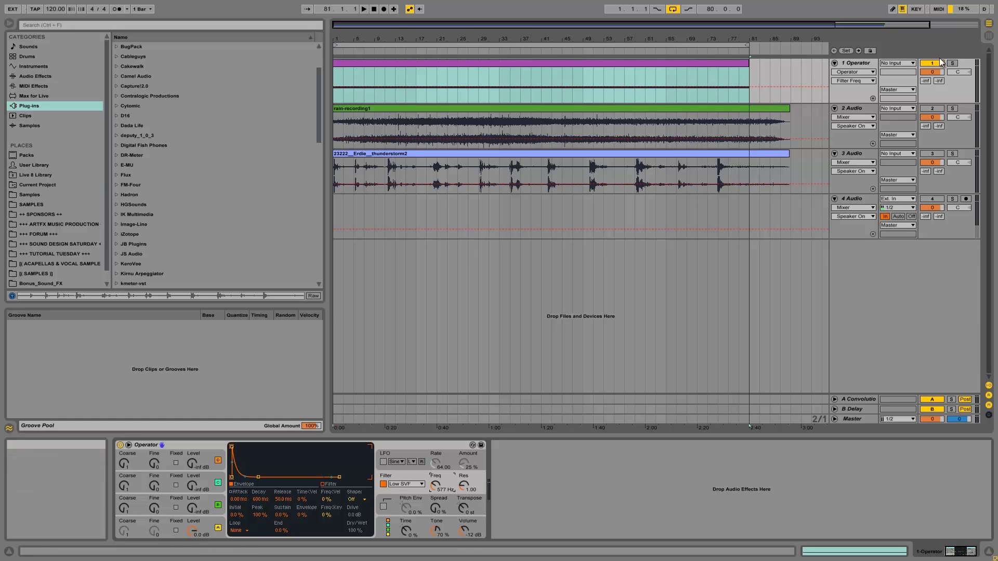
Step: Play the arrangement while adjusting Operator's filter frequency to about 640 Hz, and stop playback
left_click(366, 11)
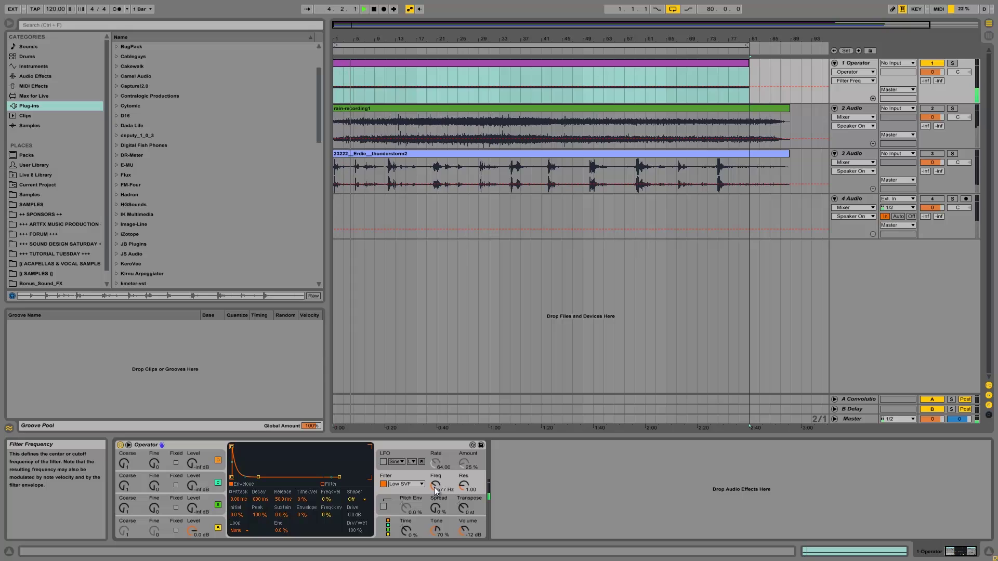
left_click_drag(434, 487, 434, 488)
key("space")
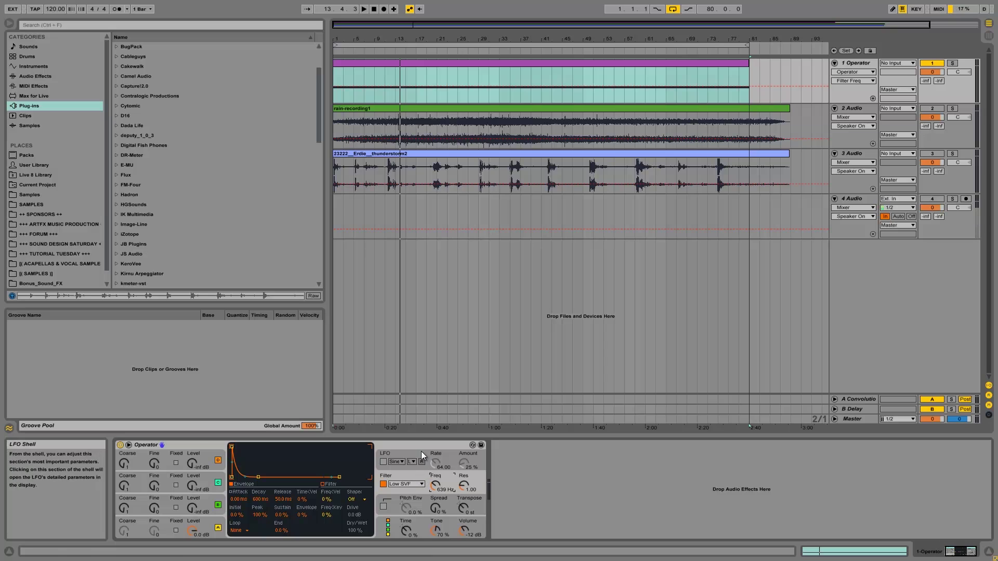
Step: Replace Operator on the MIDI track with the Cakewalk Z3TA+ 2 synthesizer plug-in
left_click(450, 456)
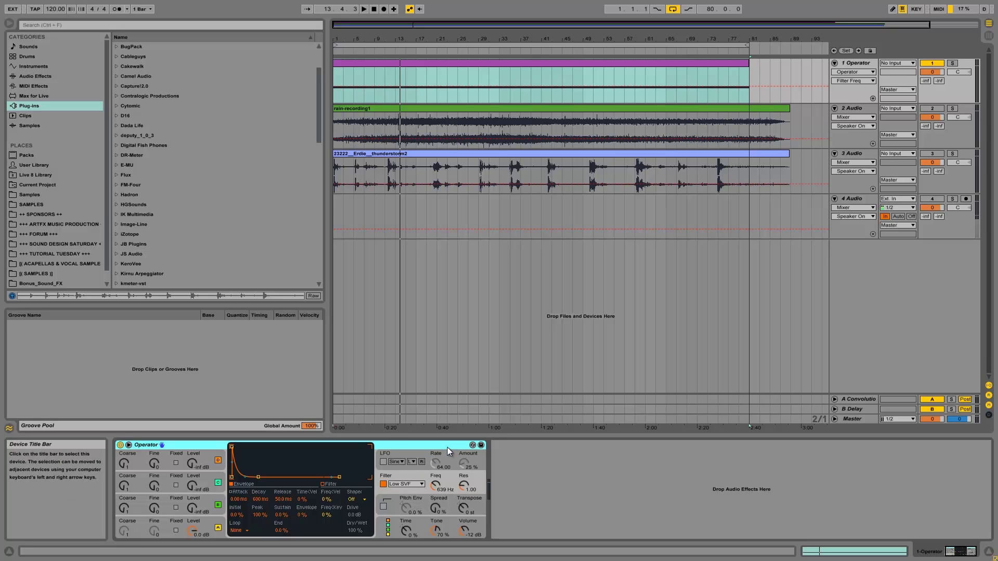
key("Delete")
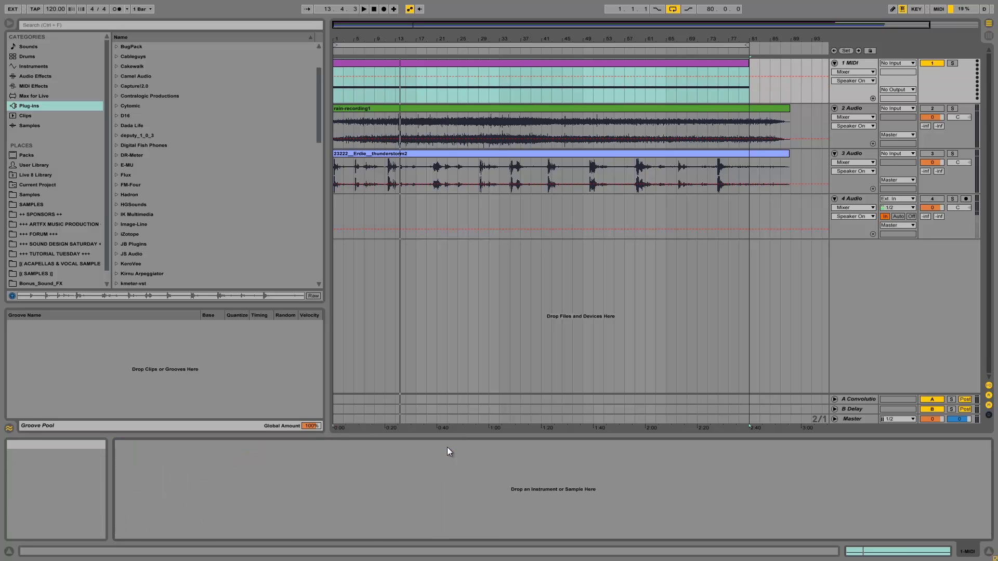
scroll(130, 203, "up", 3)
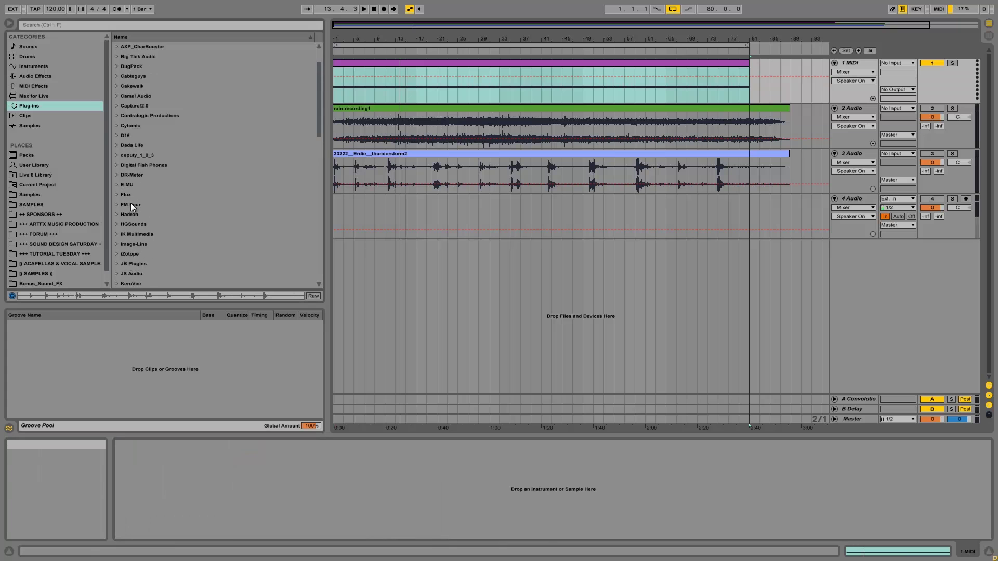
left_click(116, 126)
left_click_drag(155, 155, 244, 466)
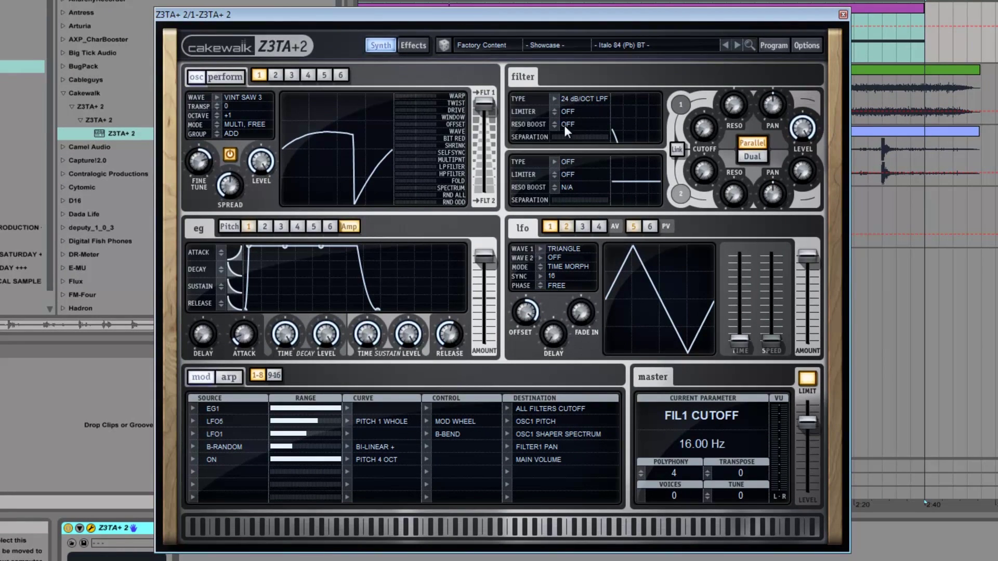
Step: Initialize the Z3TA+ 2 program and set oscillator 1's wave to Generated Noise (Octave)
left_click(767, 48)
left_click(807, 136)
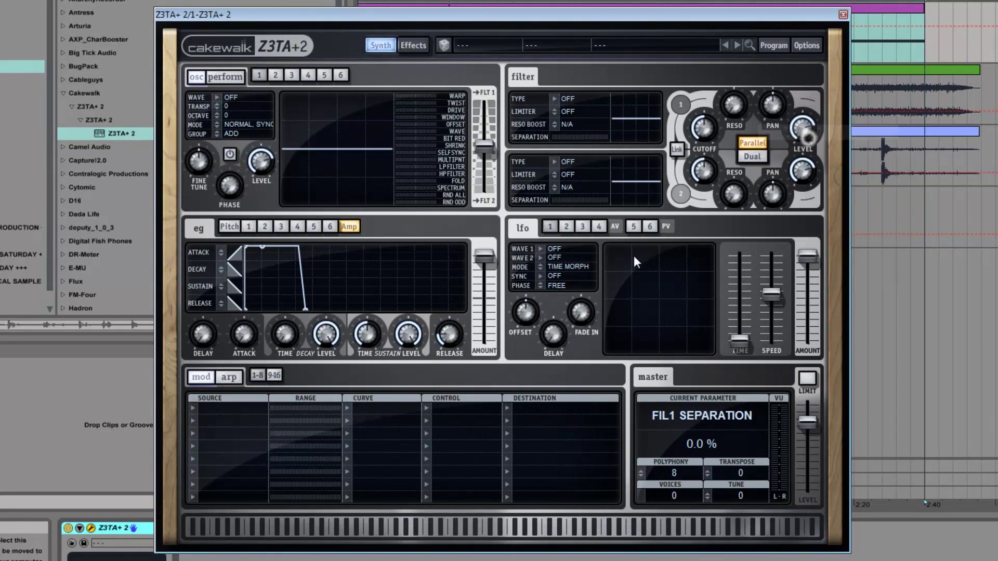
left_click(217, 96)
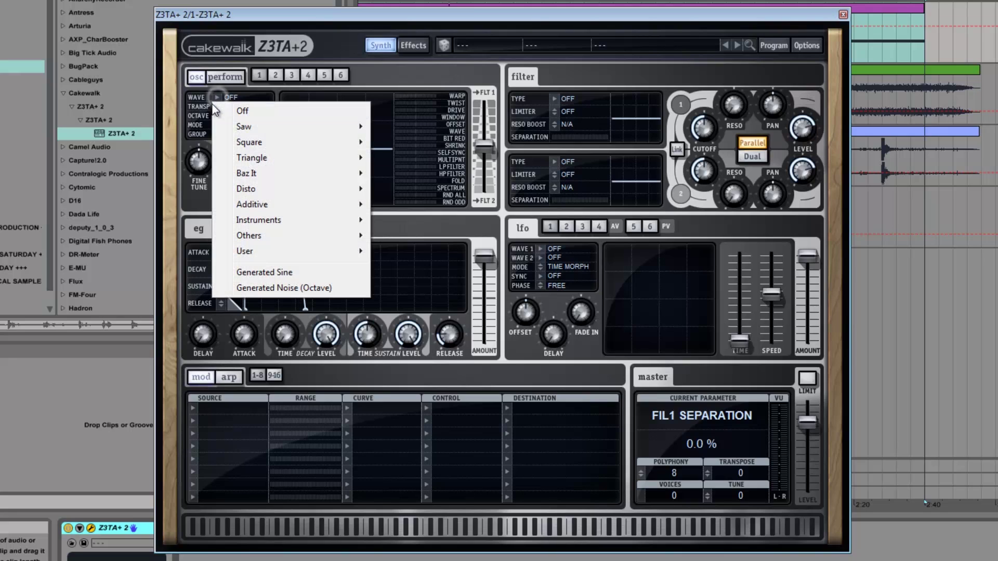
left_click(260, 289)
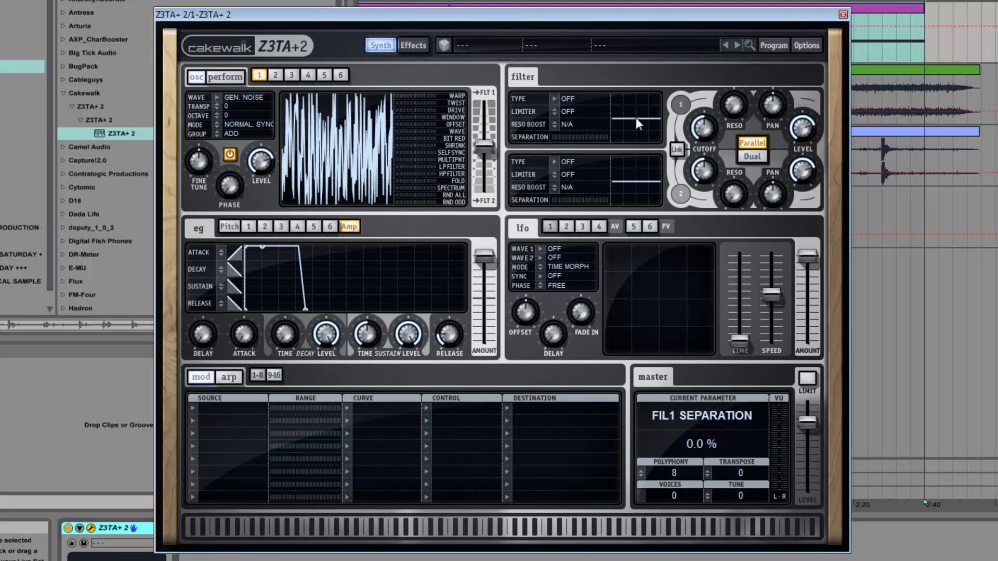
Step: Set filter 1 to 24 dB/Oct LPF, raise its resonance slightly and adjust its cutoff to about 505 Hz
left_click(557, 99)
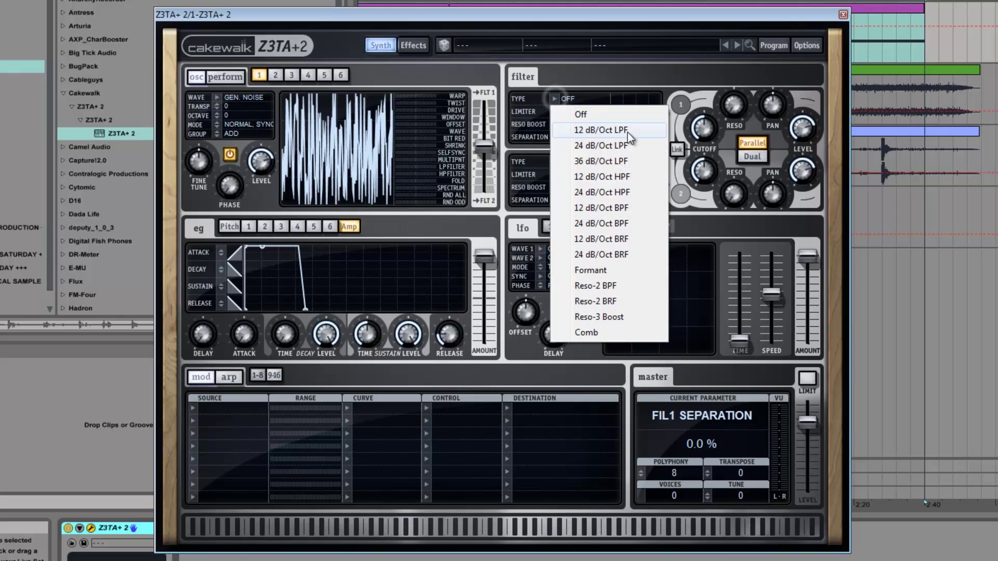
left_click(600, 146)
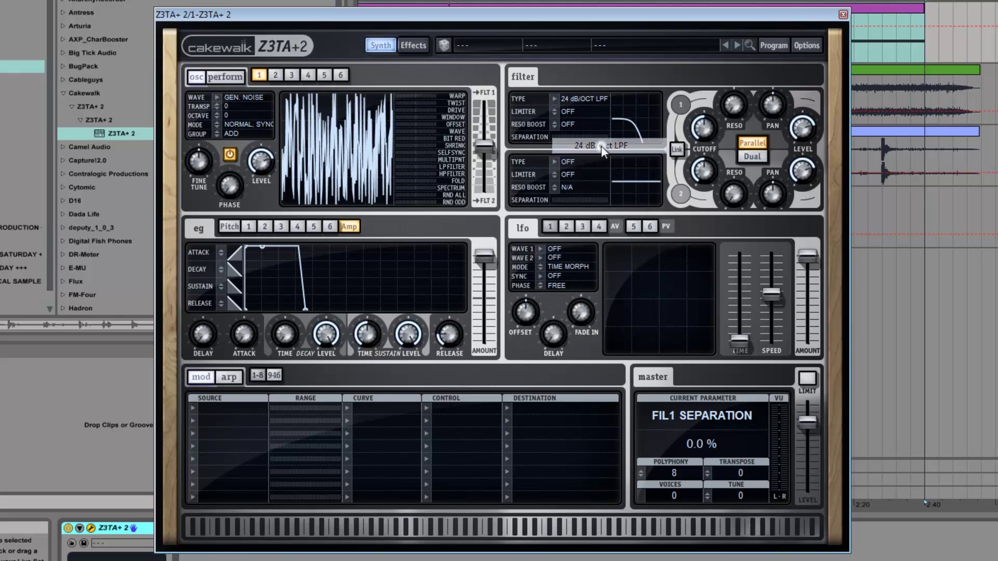
left_click_drag(743, 104, 642, 60)
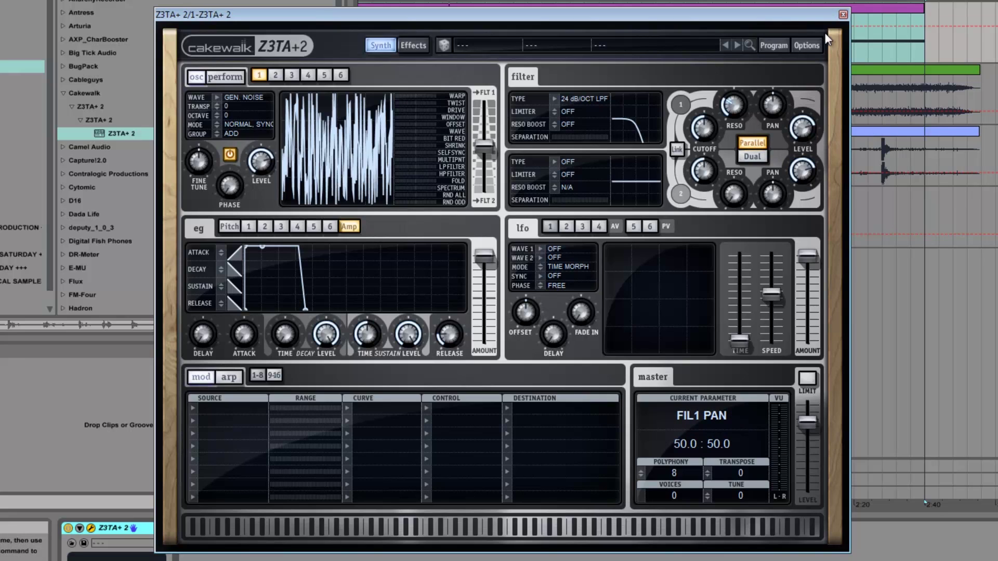
left_click_drag(712, 119, 706, 136)
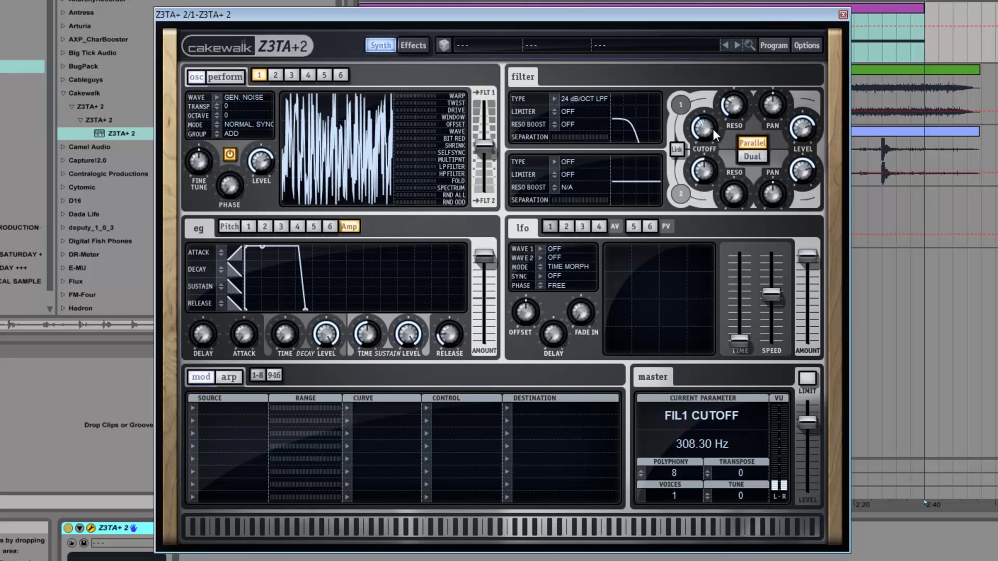
mouse_move(702, 135)
left_mouse_down()
mouse_move(690, 151)
mouse_move(700, 122)
left_mouse_up()
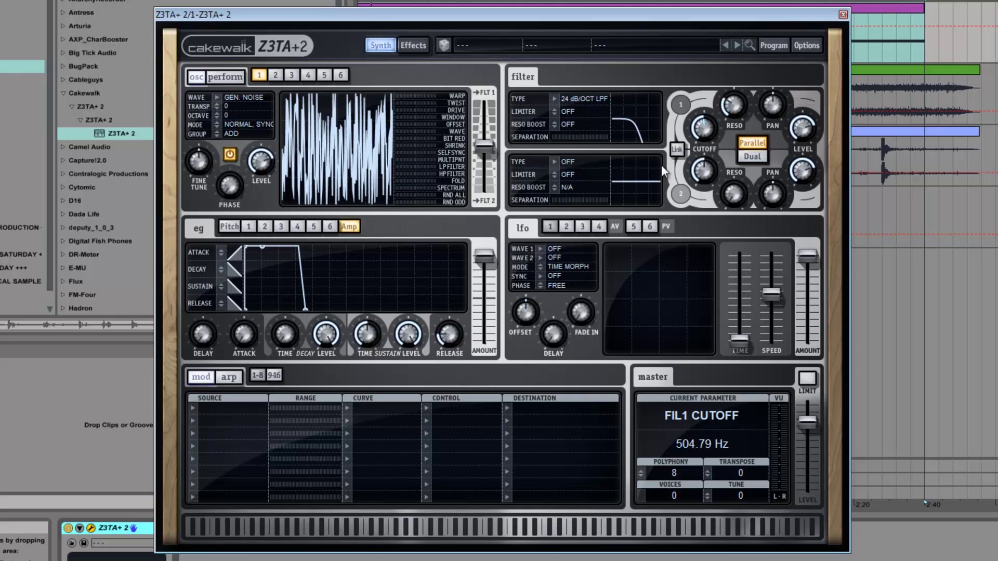
Step: Set the Z3TA+ 2 filter section to Dual, keeping filter 1's cutoff at about 505 Hz
mouse_move(743, 168)
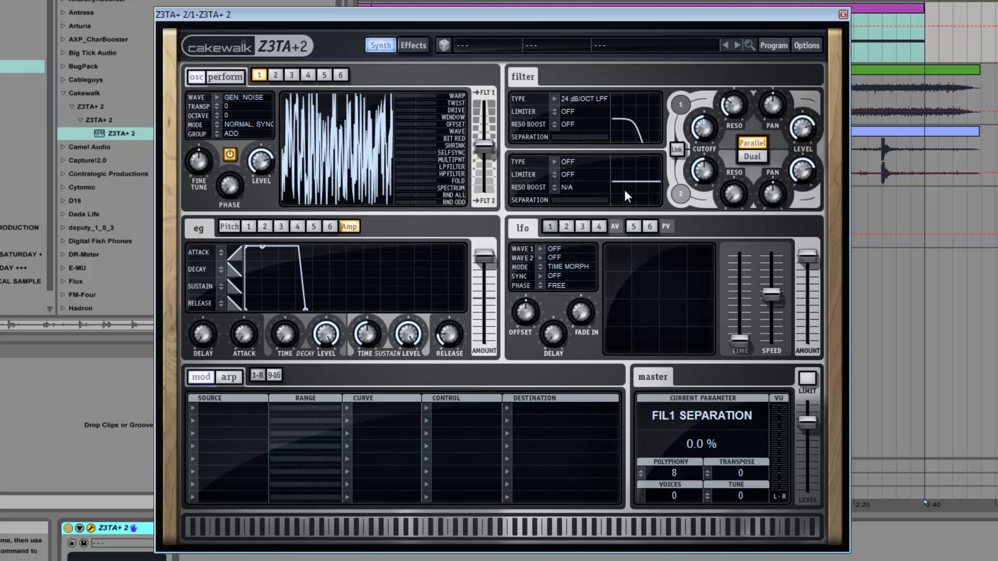
left_click(758, 155)
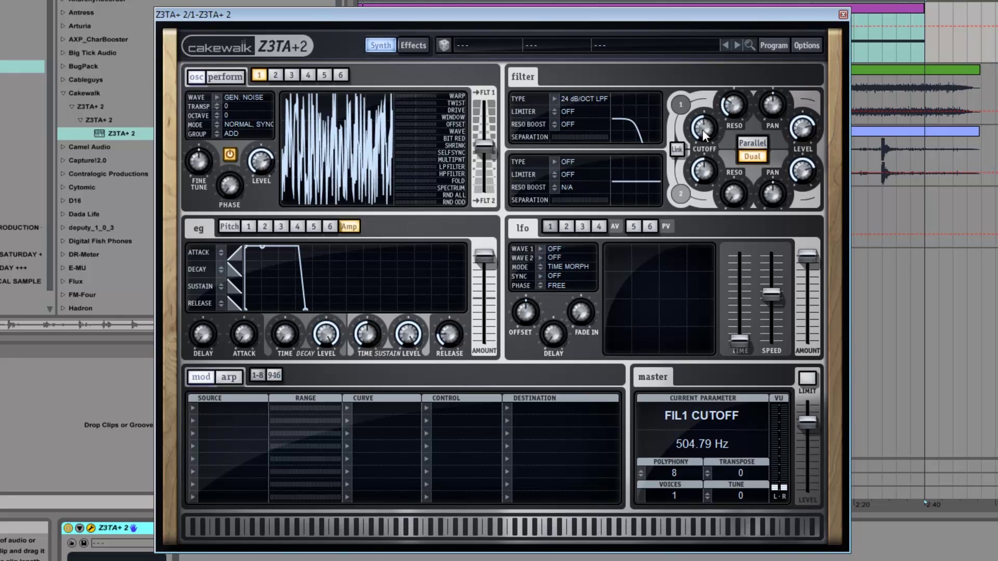
left_click_drag(704, 129, 593, 115)
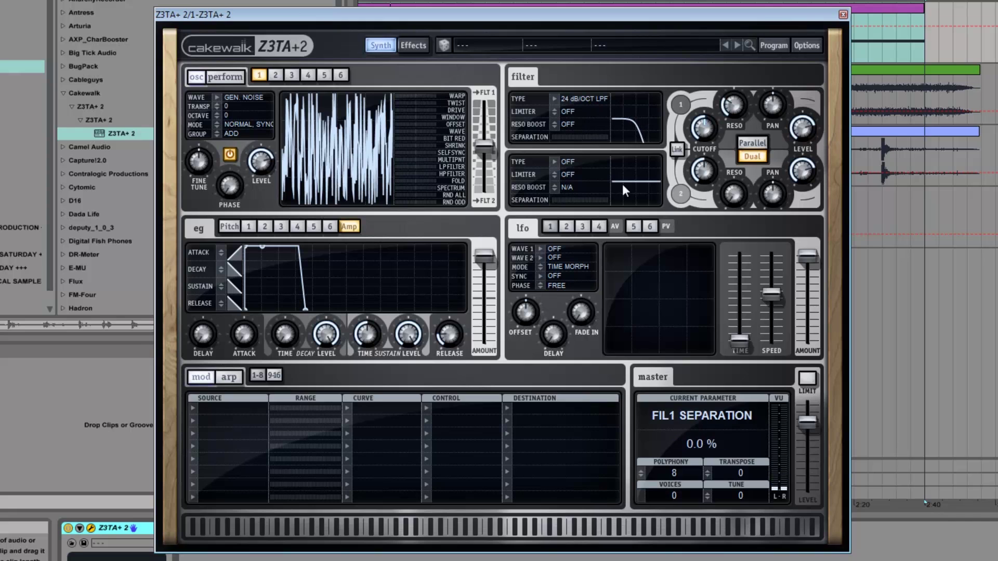
left_click(23, 26)
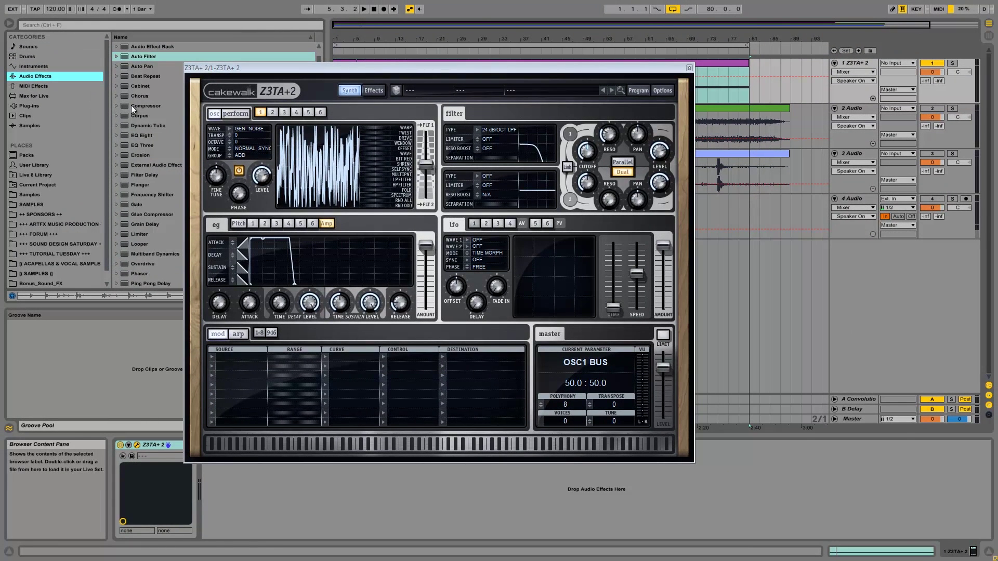
Step: Add a Compressor audio effect after Z3TA+ 2 in the MIDI track's device chain, and close the plug-in window
left_click_drag(360, 71, 318, 294)
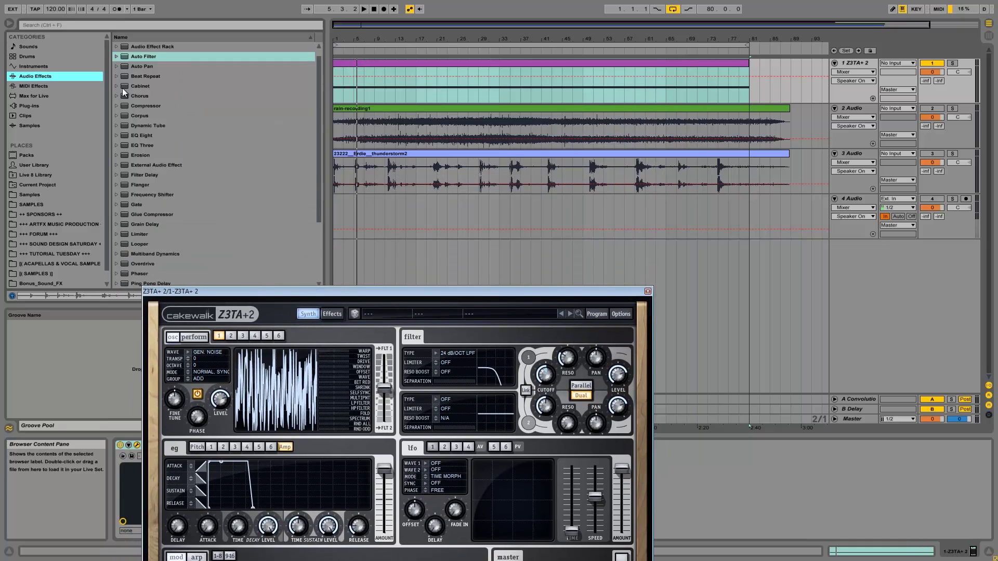
left_click(143, 105)
left_click_drag(398, 218, 799, 472)
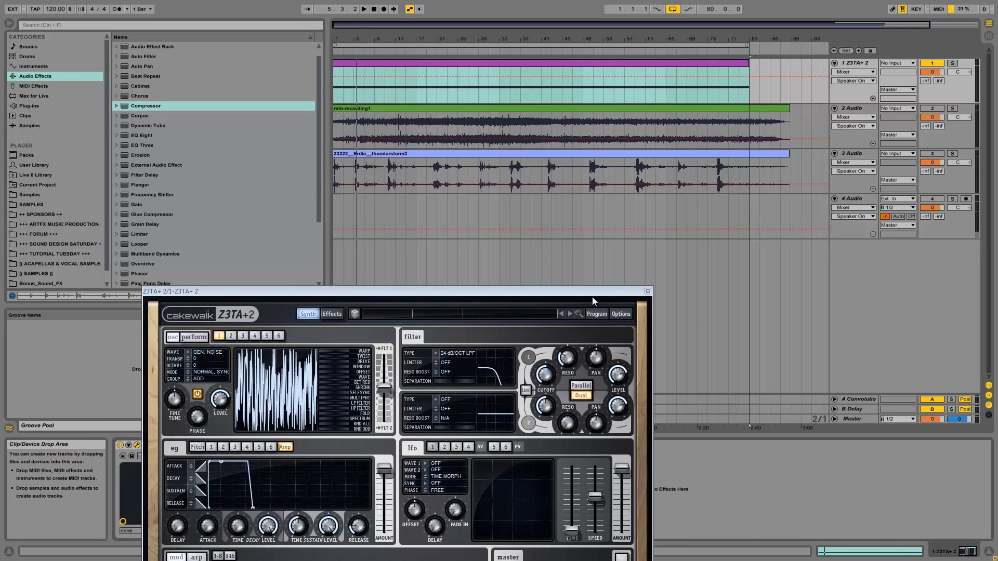
left_click(647, 291)
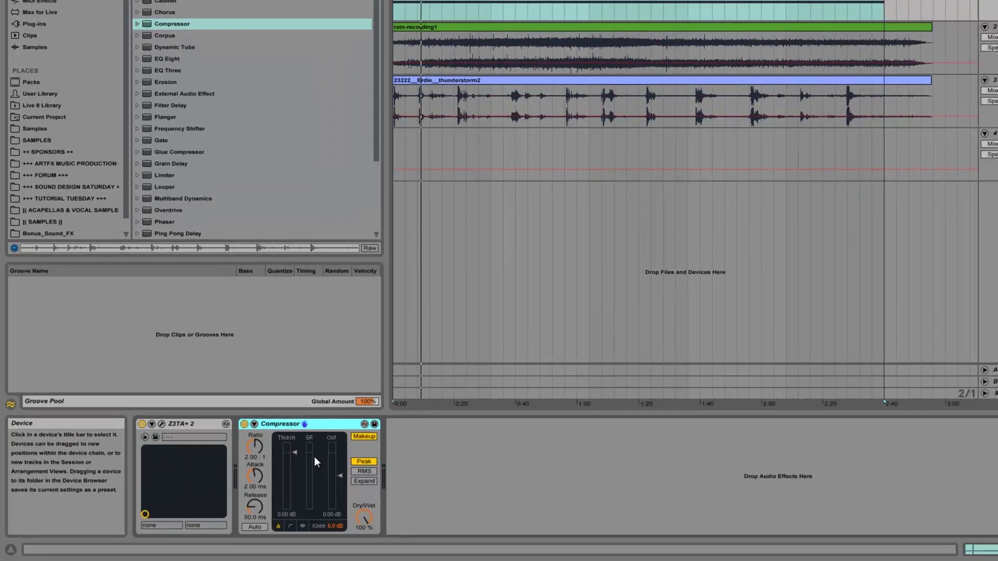
Step: Set the Compressor's threshold to -16.8 dB, ratio to 10:1, attack to 23.6 ms and release to 41.1 ms
left_click_drag(291, 453, 291, 467)
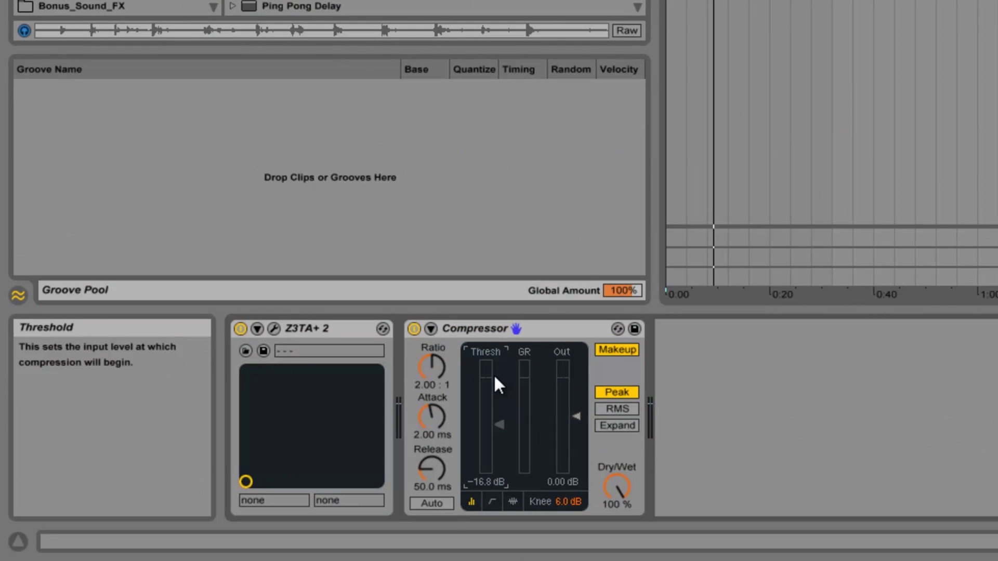
left_click_drag(432, 360, 432, 358)
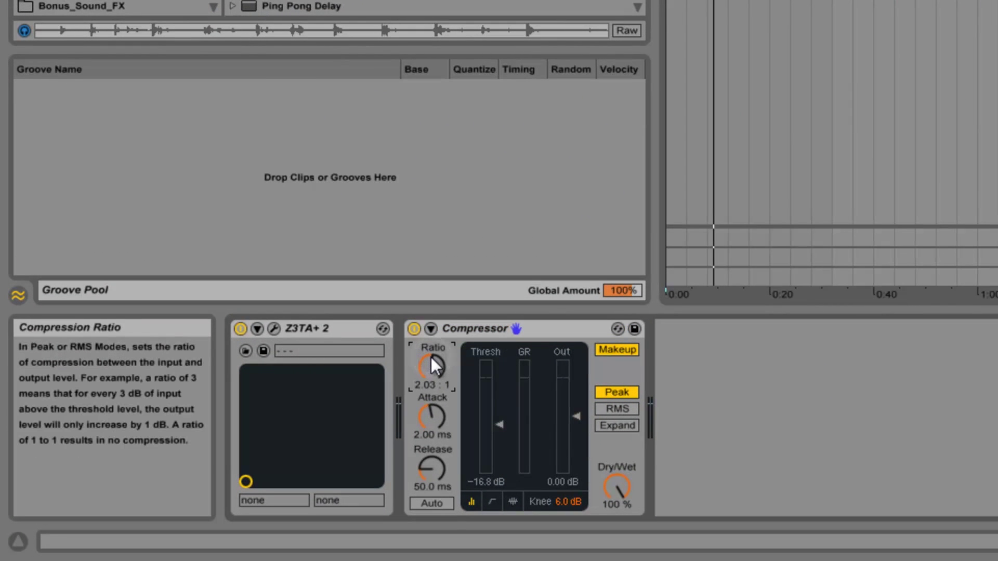
type("10")
key("Return")
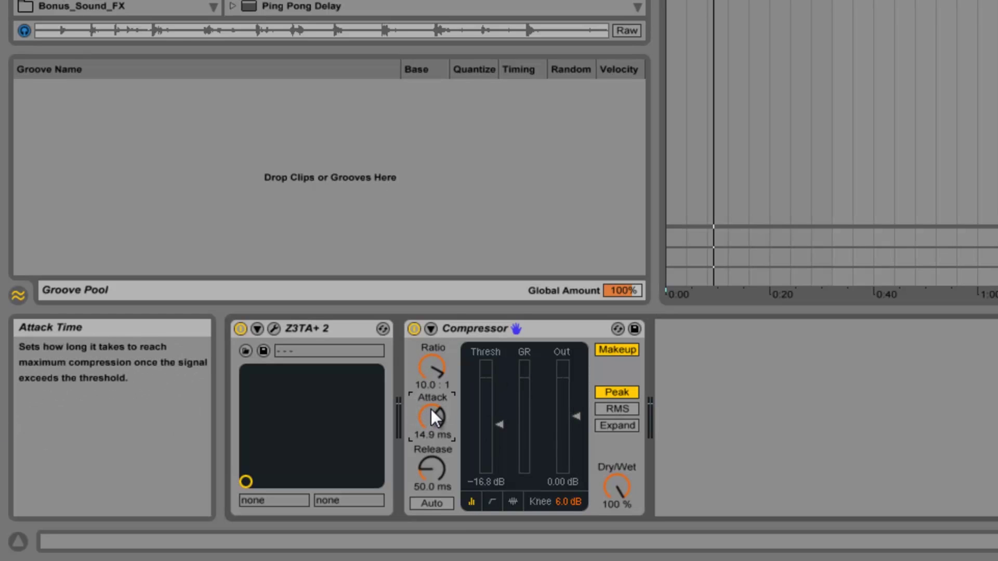
left_click_drag(423, 419, 423, 417)
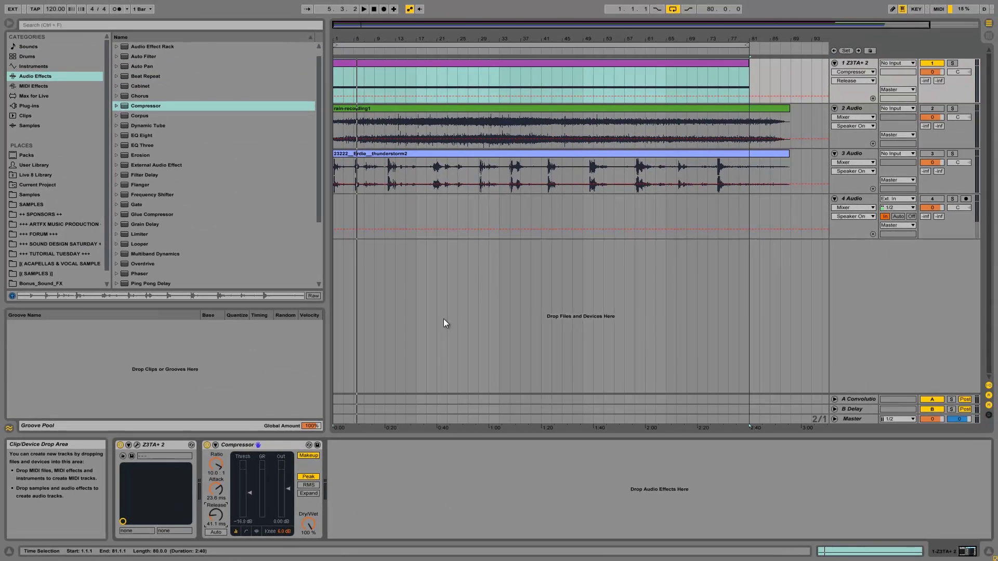
Step: Play the arrangement, reopen the Z3TA+ 2 editor, and fine-tune filter 1's cutoff and resonance by ear
key("space")
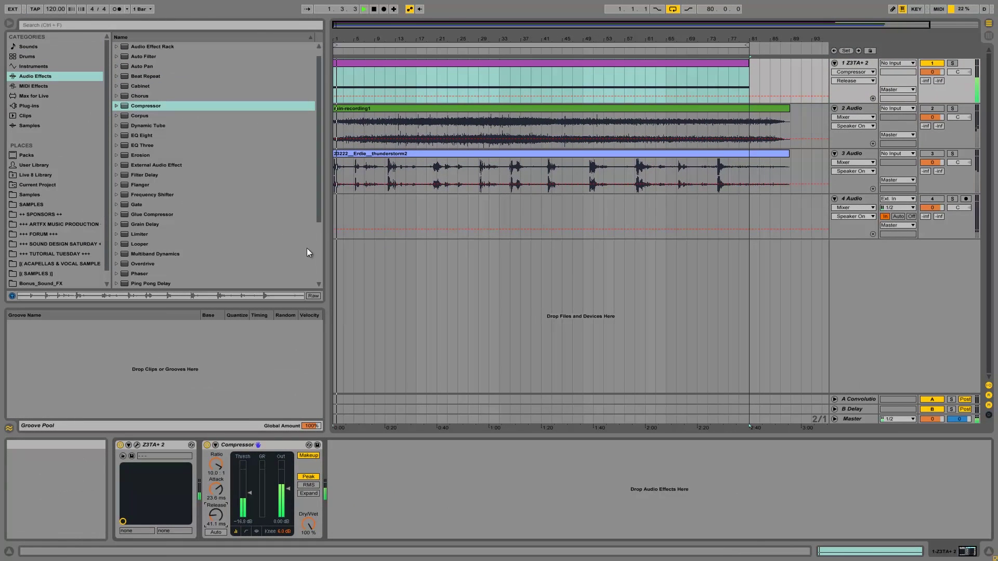
left_click(138, 445)
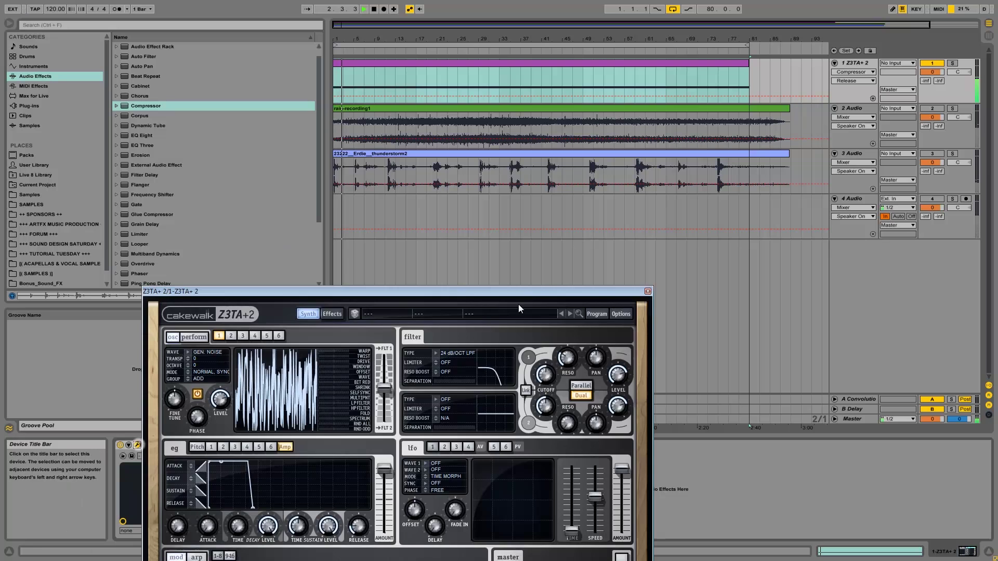
left_click_drag(525, 294, 613, 157)
left_click_drag(635, 239, 635, 241)
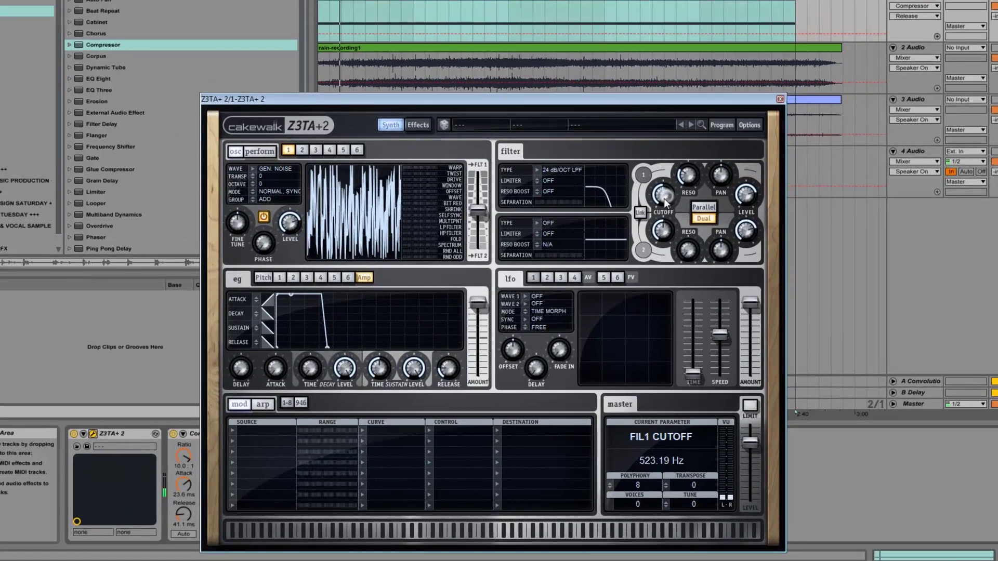
left_click_drag(665, 201, 696, 175)
left_click_drag(751, 103, 752, 80)
mouse_move(721, 121)
left_mouse_down()
mouse_move(709, 110)
mouse_move(704, 127)
mouse_move(698, 108)
mouse_move(687, 123)
mouse_move(640, 121)
mouse_move(676, 107)
mouse_move(661, 118)
mouse_move(716, 120)
left_mouse_up()
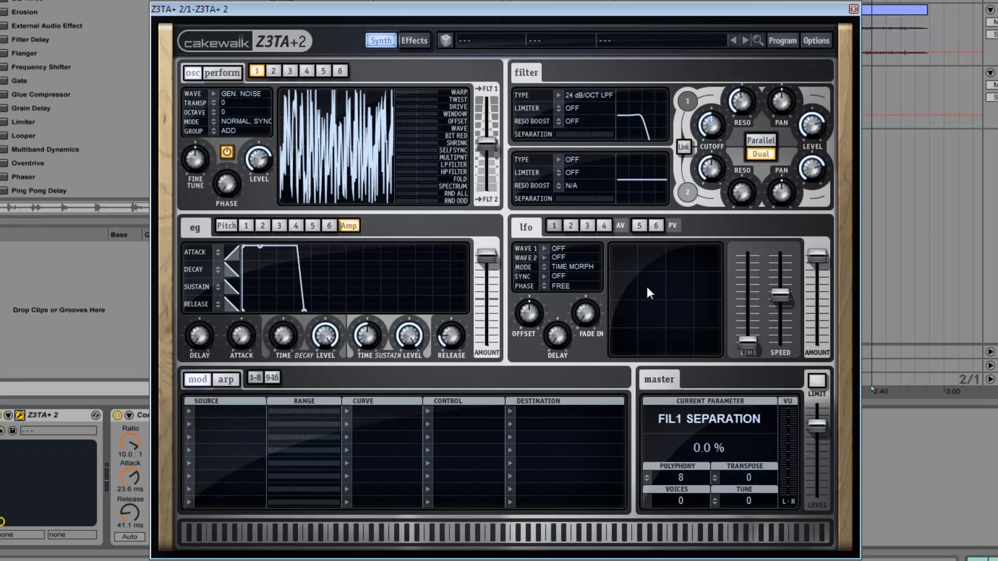
Step: Set LFO 1 to a Sine wave at 0.07 Hz and route it to filter 1's cutoff with a small positive range
left_click(558, 247)
left_click_drag(788, 301, 770, 326)
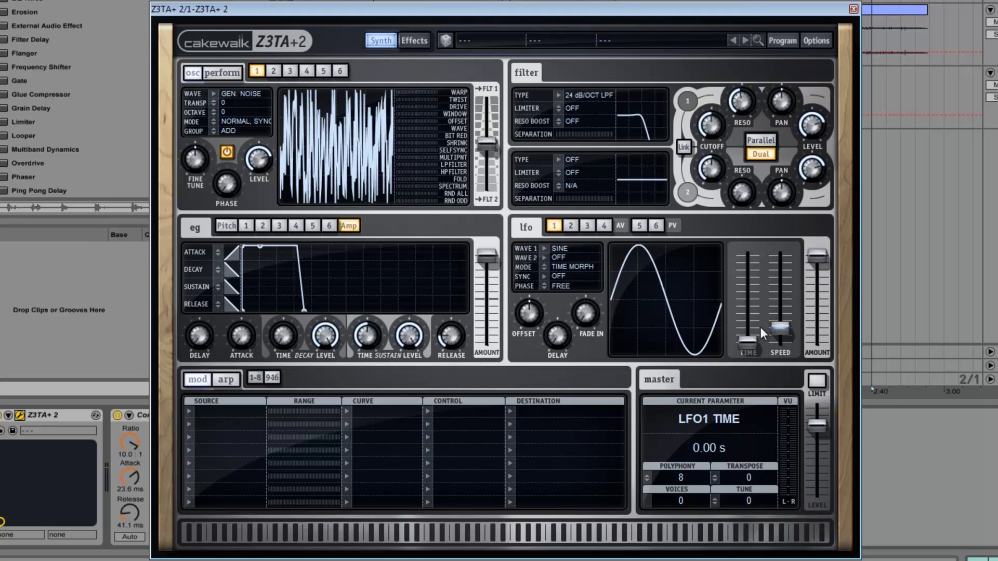
left_click(214, 412)
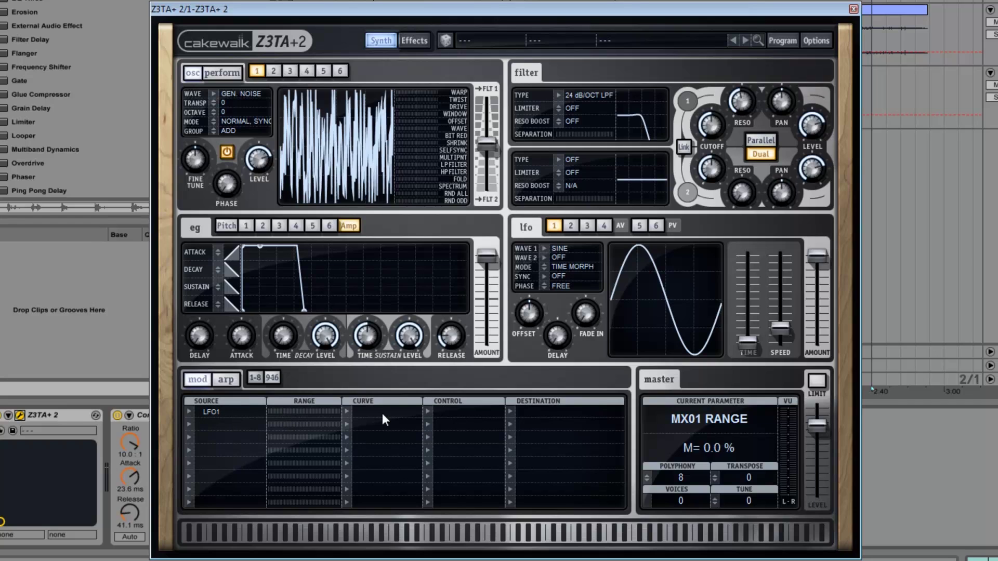
left_click(514, 415)
mouse_move(561, 279)
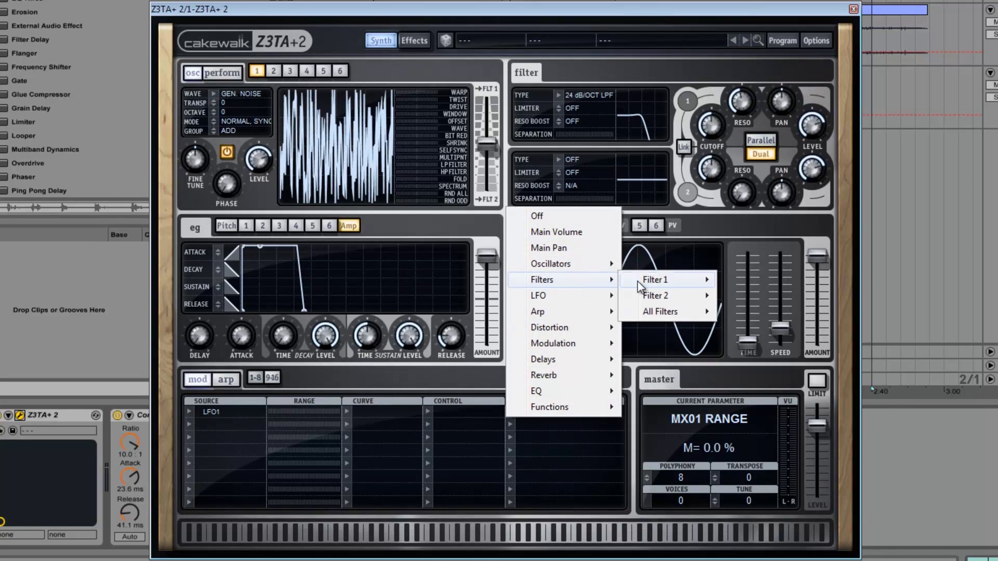
mouse_move(638, 280)
left_click(748, 280)
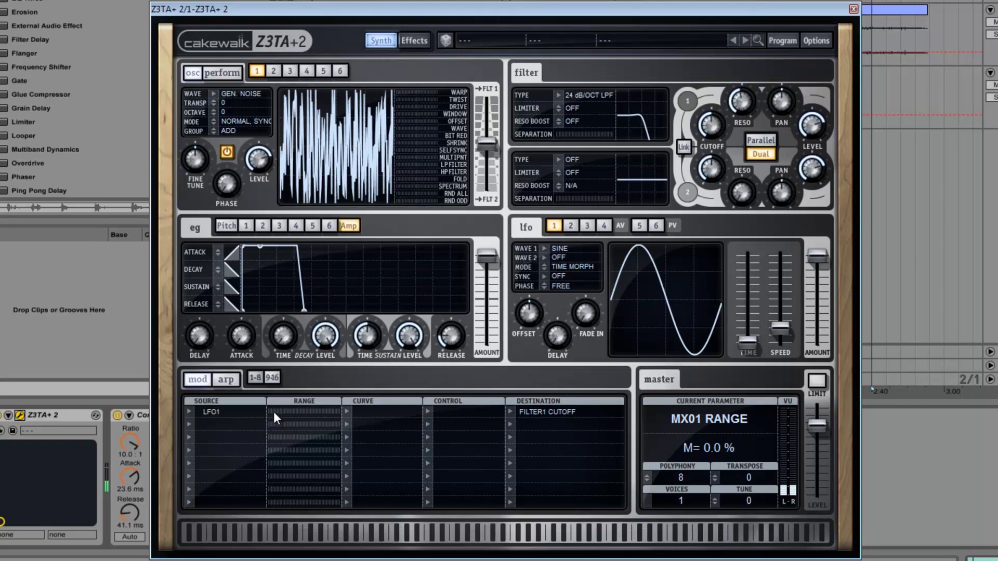
left_click_drag(272, 411, 290, 411)
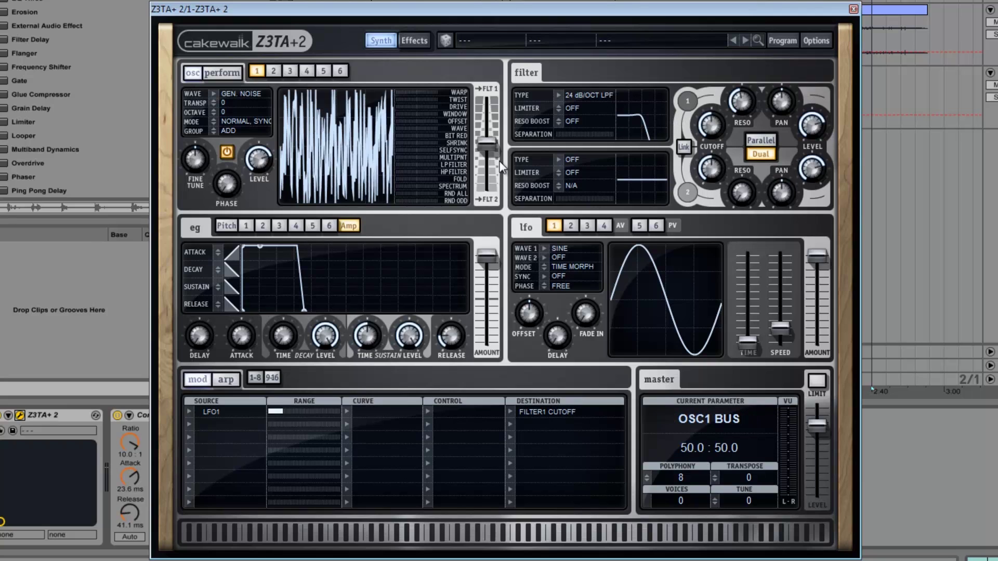
Step: Set LFO 2's first wave to Sine and lower its speed to a slow rate
left_click(572, 226)
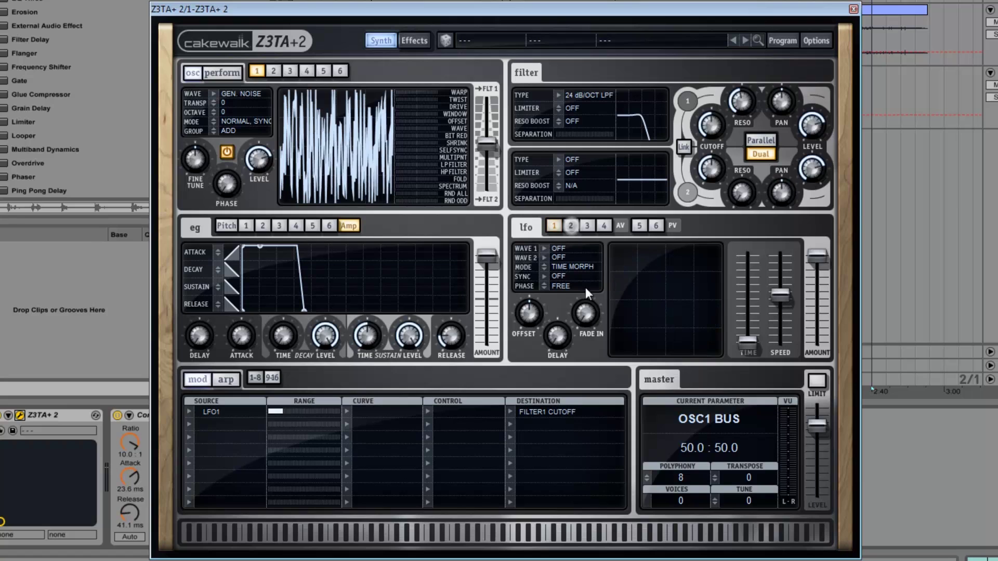
left_click(569, 248)
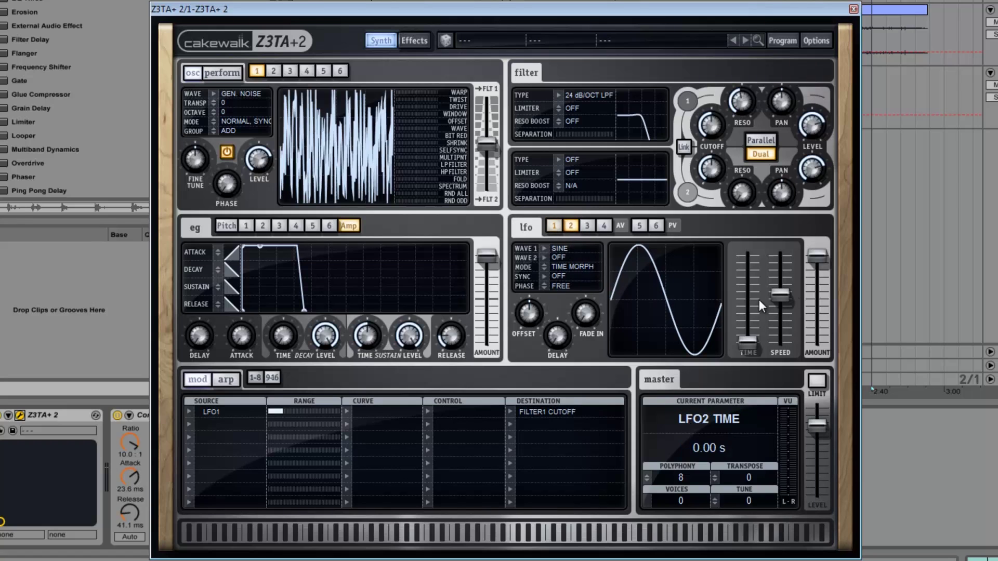
left_click_drag(779, 294, 765, 329)
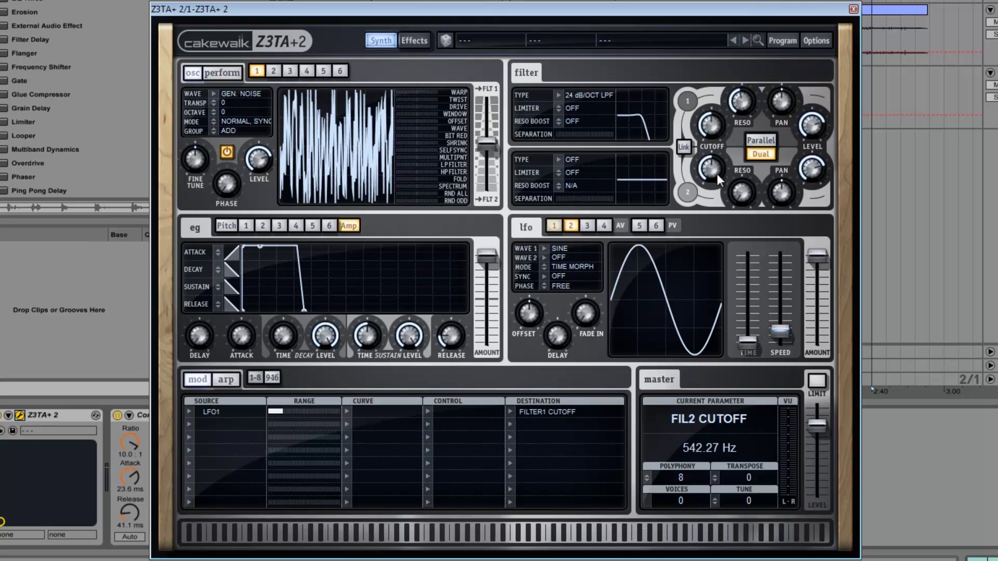
Step: Add a second modulation row routing LFO2 to filter 1's cutoff with a 24% range
left_click(195, 424)
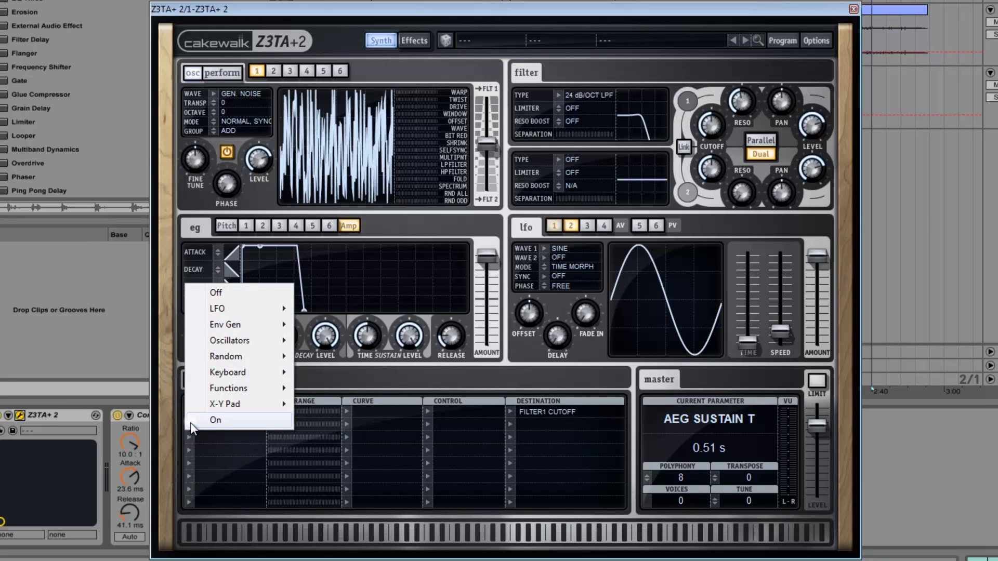
mouse_move(239, 309)
left_click(333, 327)
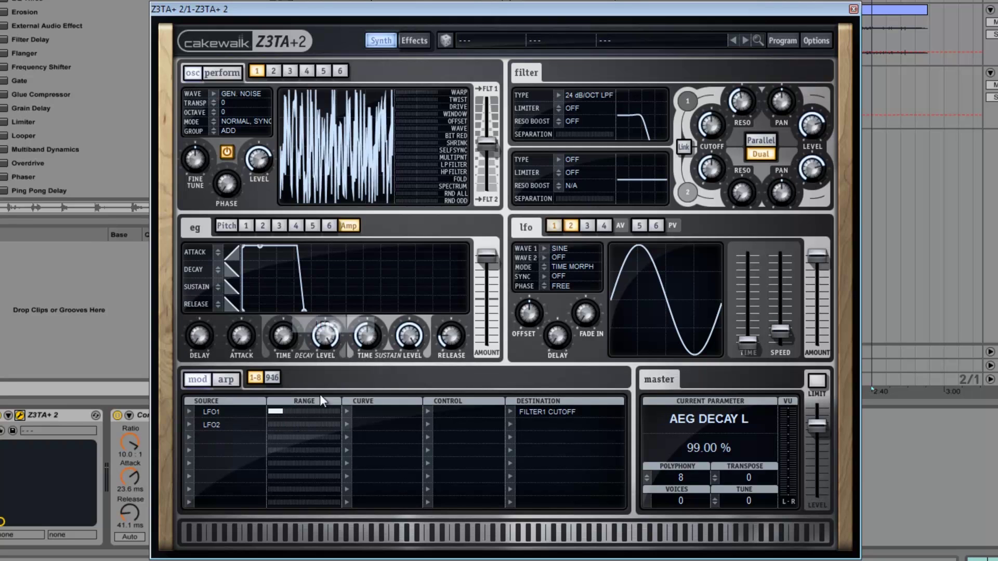
left_click_drag(280, 426, 301, 426)
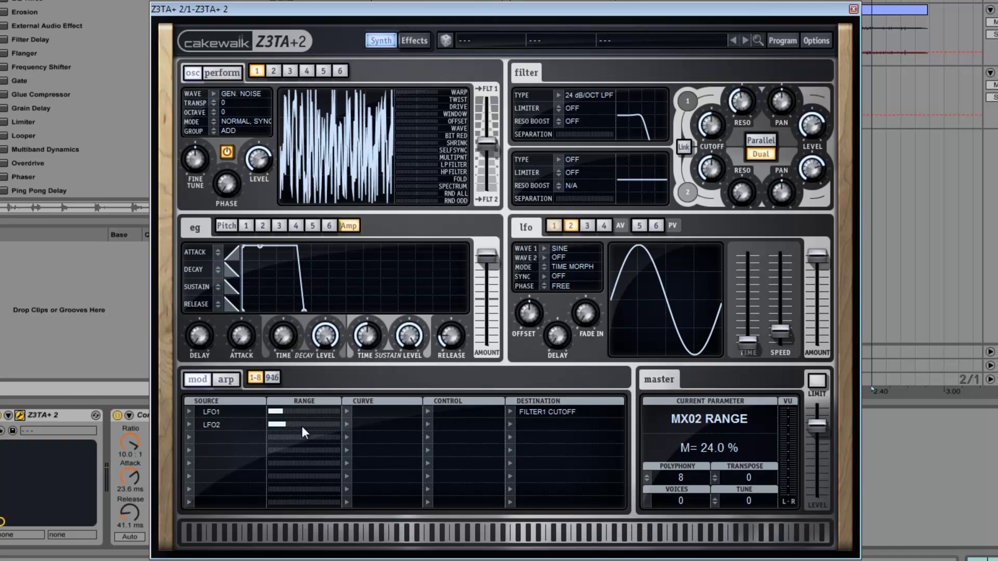
left_click(509, 425)
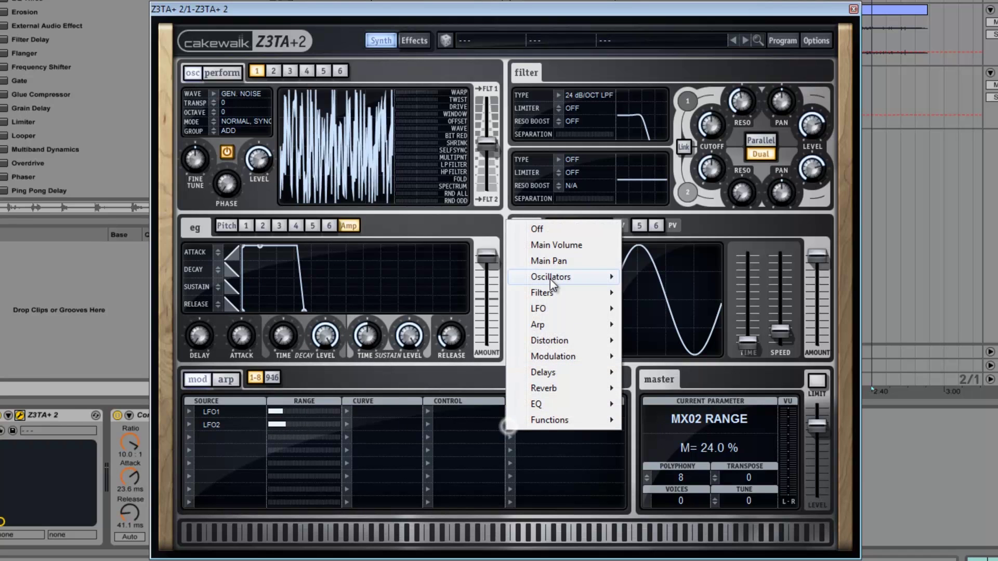
mouse_move(557, 296)
mouse_move(712, 291)
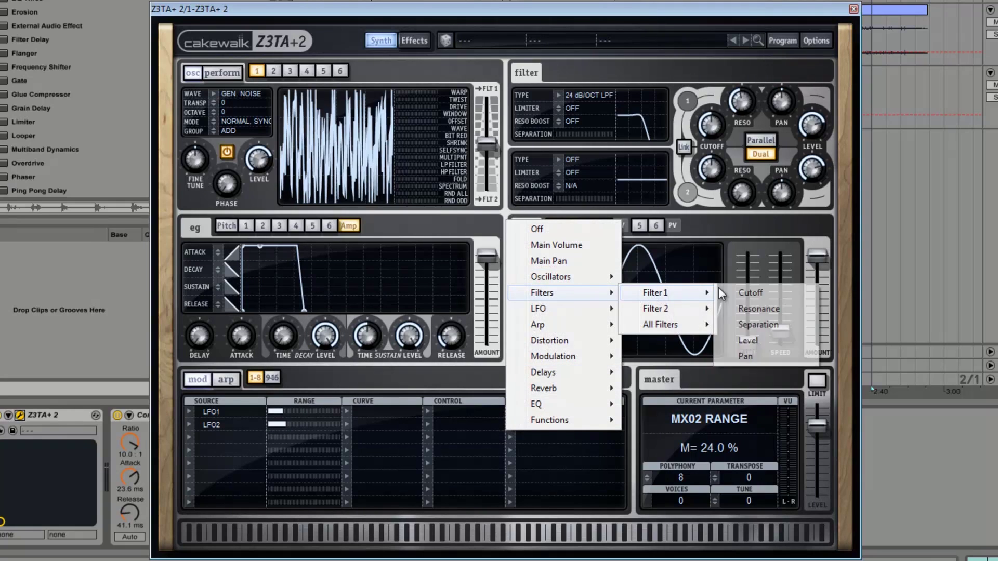
left_click(770, 292)
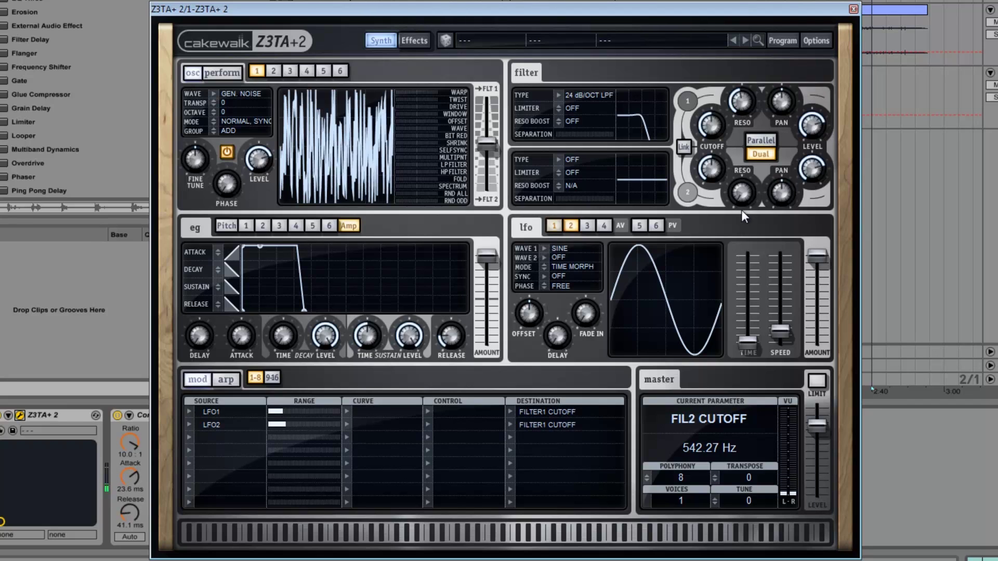
Step: Lower the amounts of LFO 1 and LFO 2, and raise LFO 2's speed slightly
left_click(551, 228)
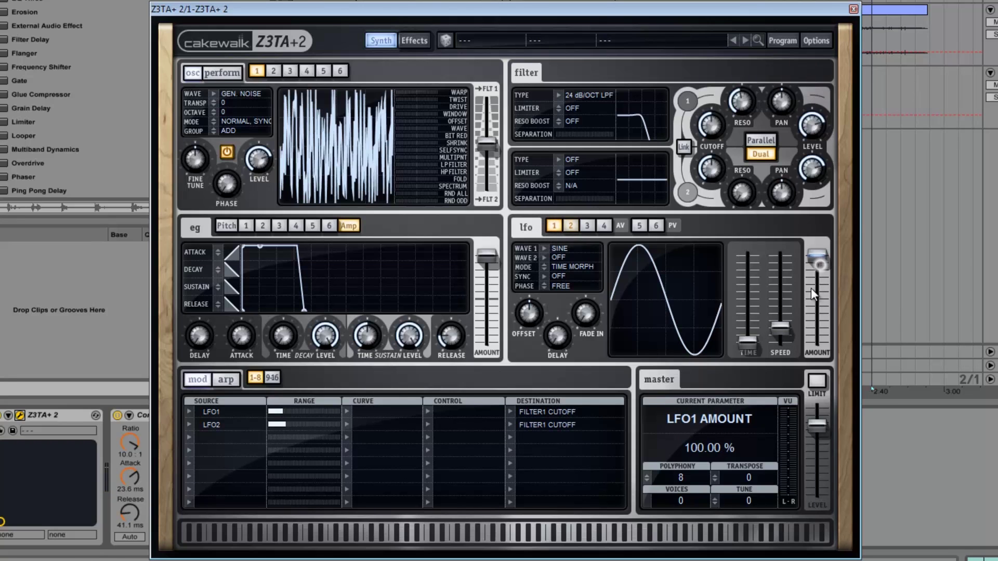
left_click_drag(819, 261, 813, 300)
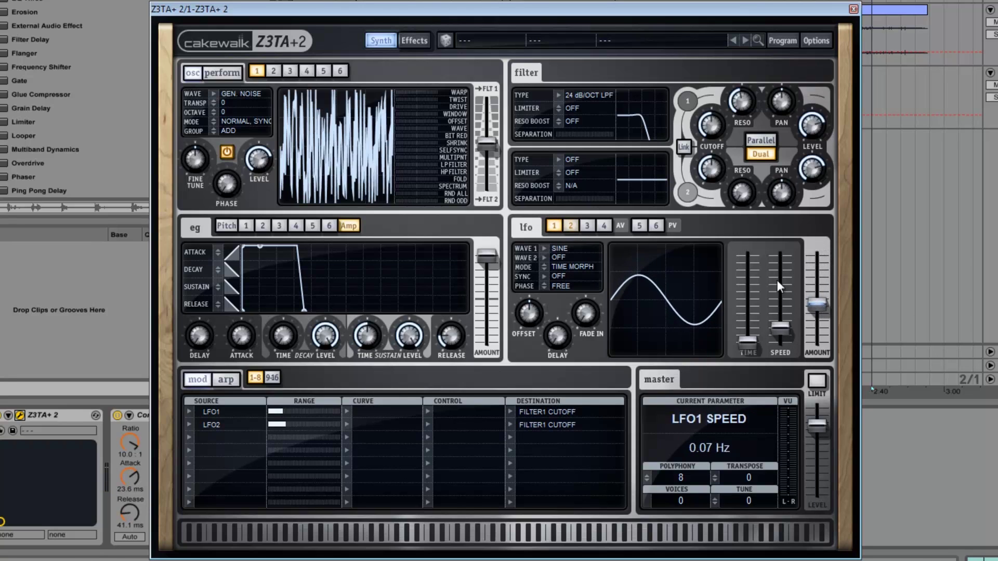
left_click(570, 226)
left_click_drag(809, 257, 811, 289)
mouse_move(783, 327)
left_mouse_down()
mouse_move(821, 286)
mouse_move(800, 320)
left_mouse_up()
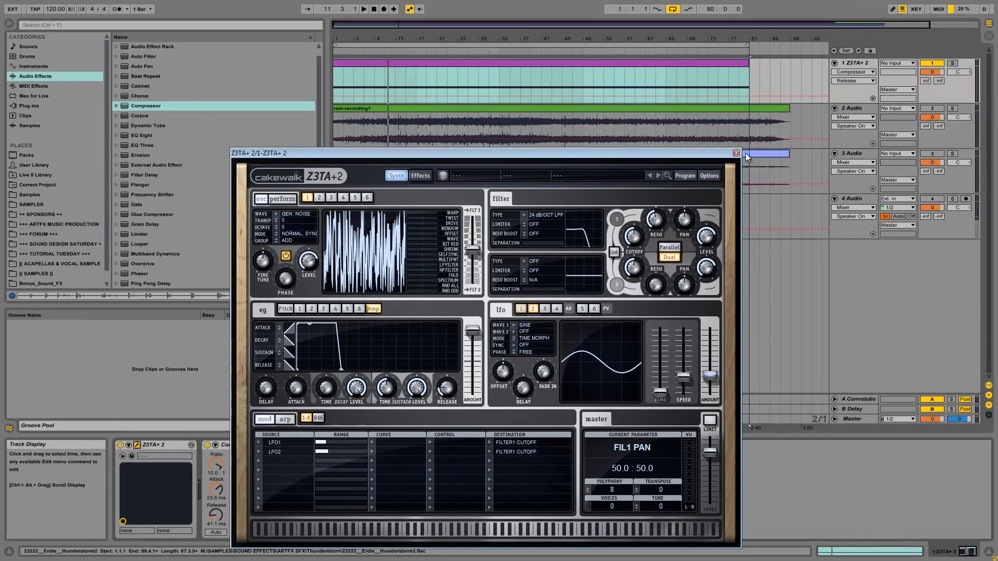
Step: Close the synth window and insert an EQ Eight between the Z3TA+ 2 and the Compressor
left_click(736, 153)
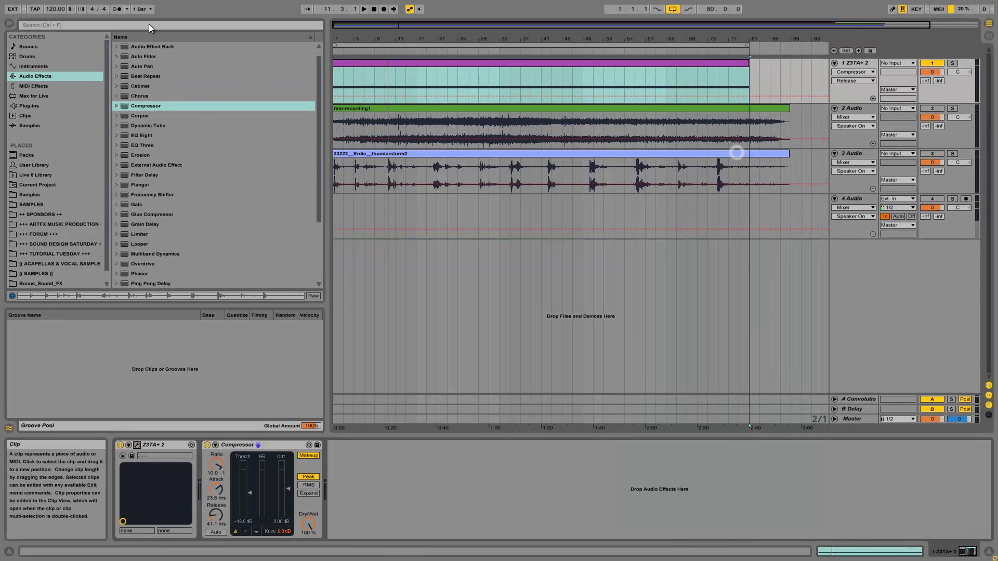
left_click_drag(142, 134, 200, 457)
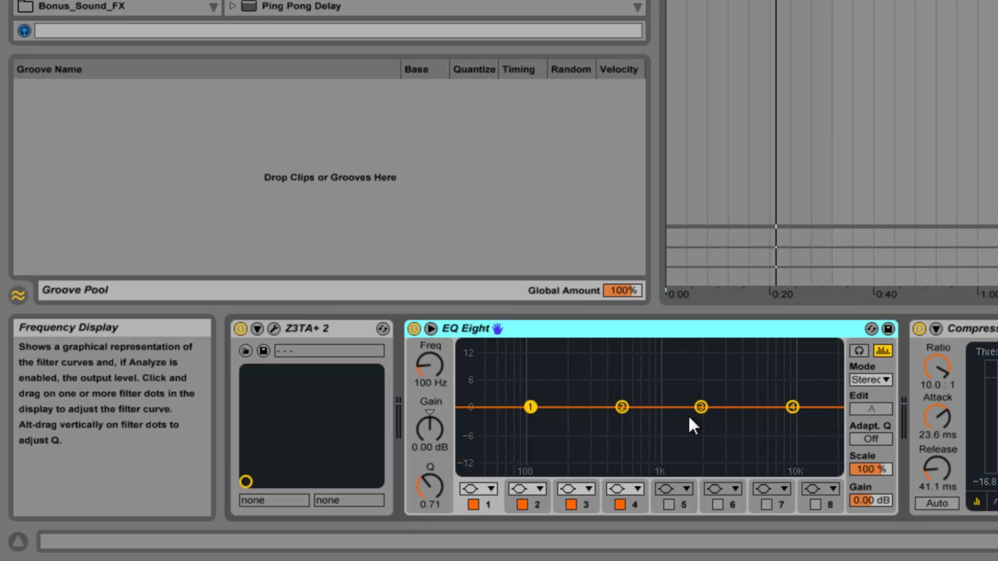
left_click(527, 410)
Step: Change EQ Eight band 2 to a high shelf filter
left_click_drag(624, 409, 625, 409)
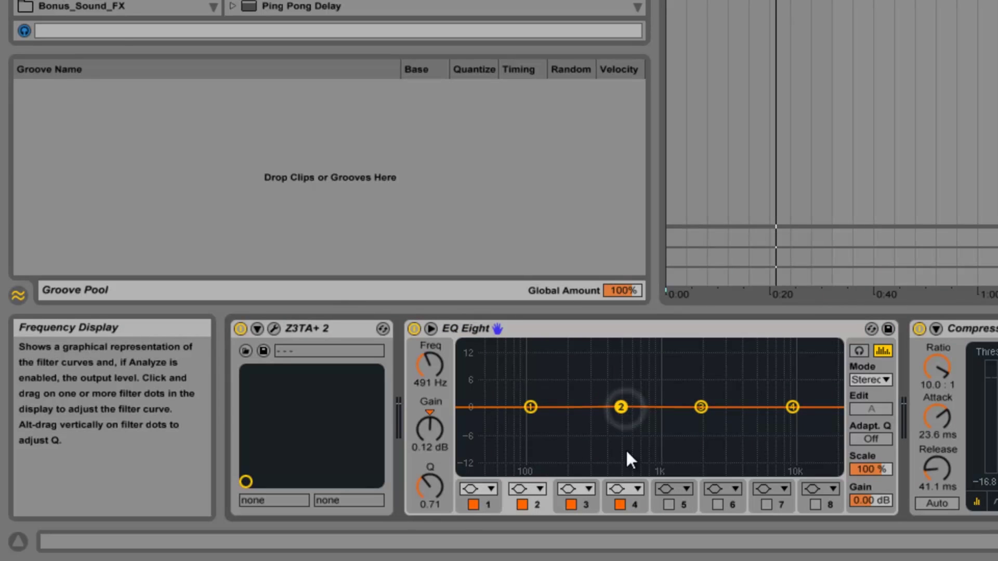
left_click(523, 502)
left_click(528, 491)
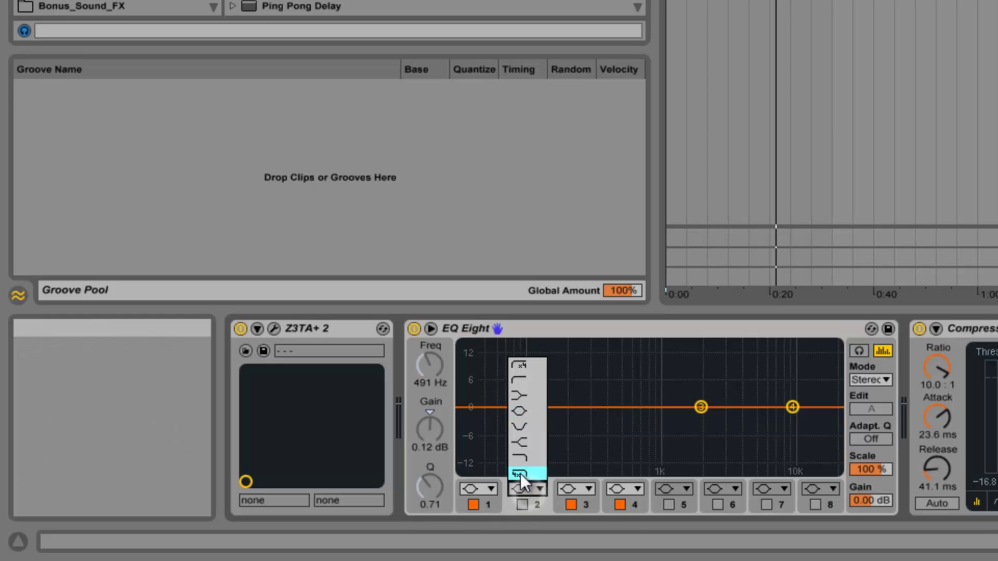
left_click(518, 502)
left_click(519, 502)
left_click(528, 493)
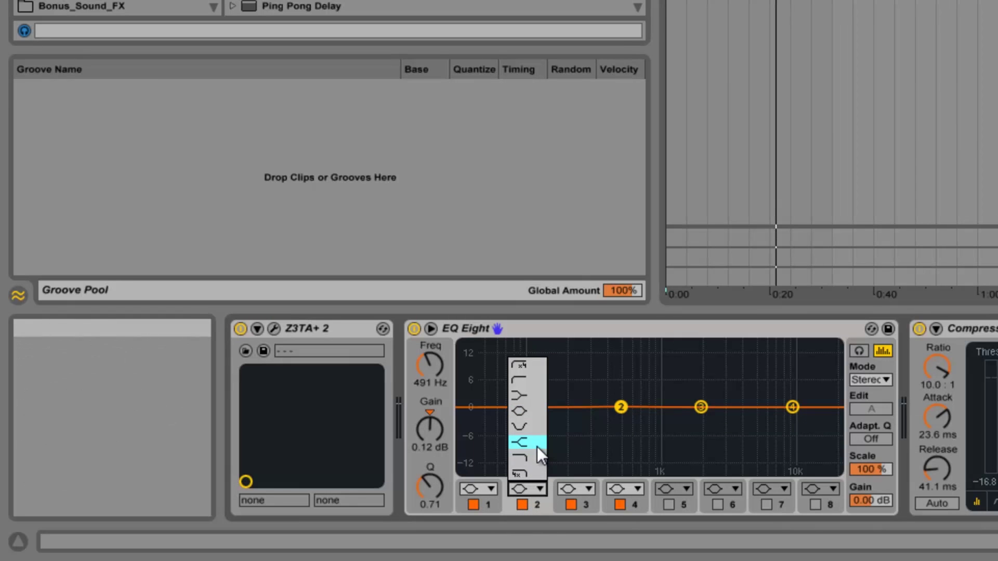
left_click(538, 442)
Step: Shape EQ band 2 to about 708 Hz, -5.58 dB and Q 1.46, and set band 1 to 30 Hz at -4.09 dB
left_click_drag(416, 428, 425, 430)
left_click_drag(435, 490, 435, 491)
left_click_drag(621, 434, 671, 435)
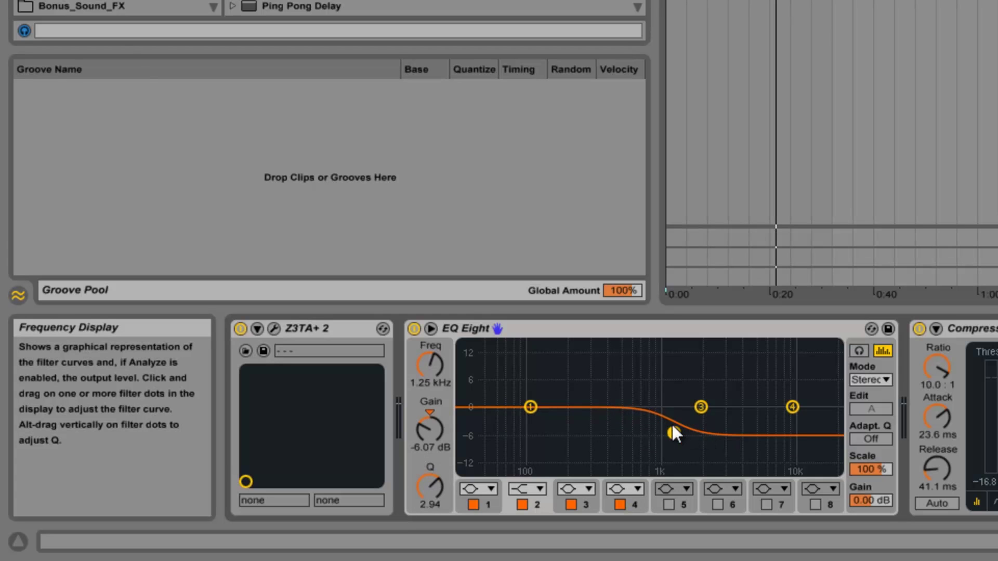
left_click_drag(426, 484, 426, 485)
left_click_drag(670, 434, 638, 432)
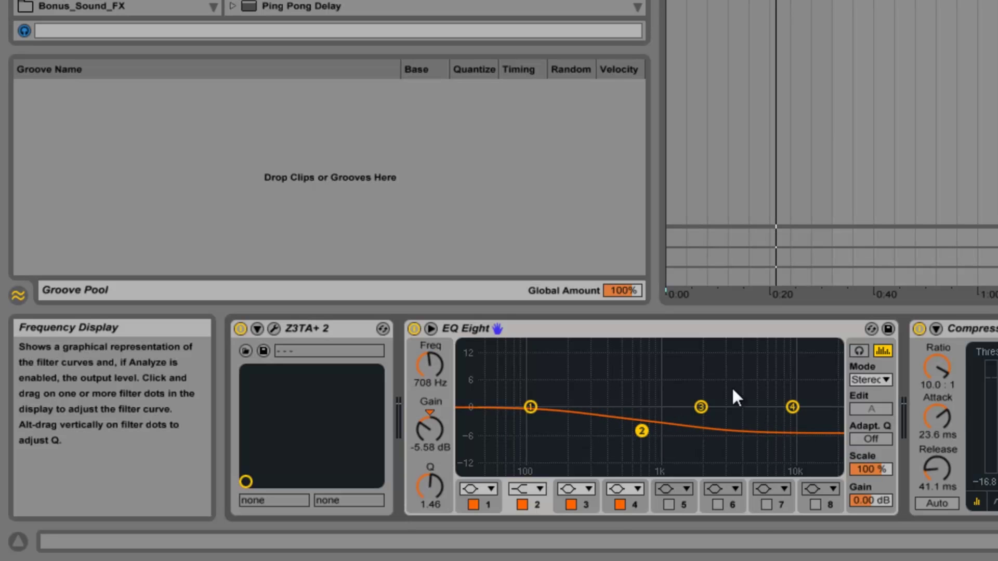
left_click_drag(528, 408, 462, 425)
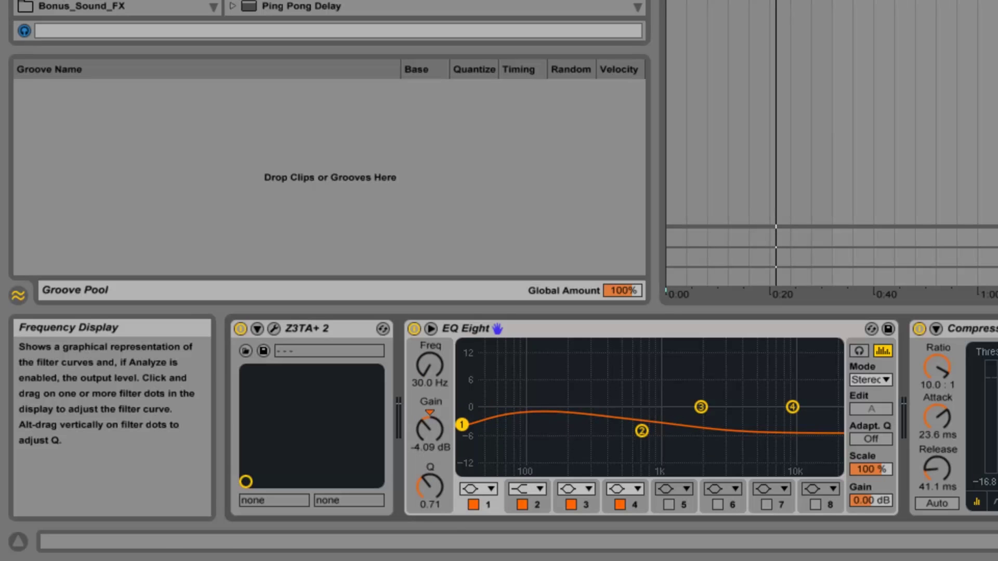
key("space")
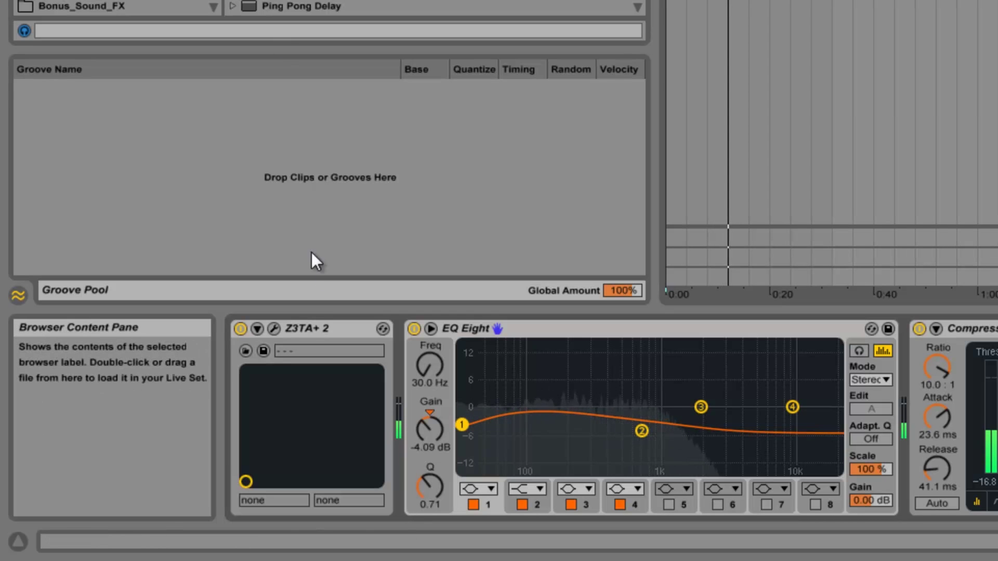
Step: Group the Z3TA+ 2 into an Instrument Rack and duplicate its chain
left_click(312, 328)
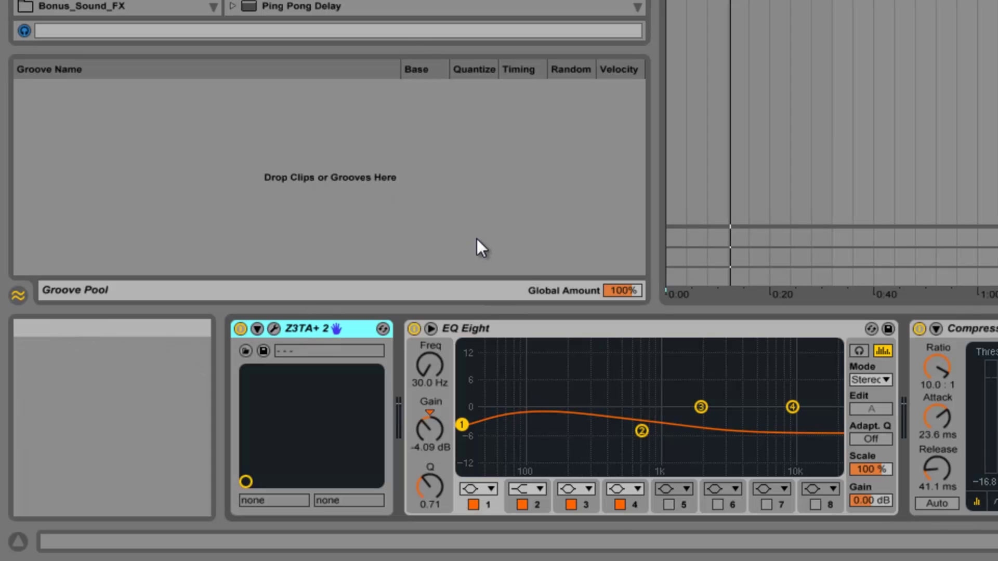
key("ctrl+g")
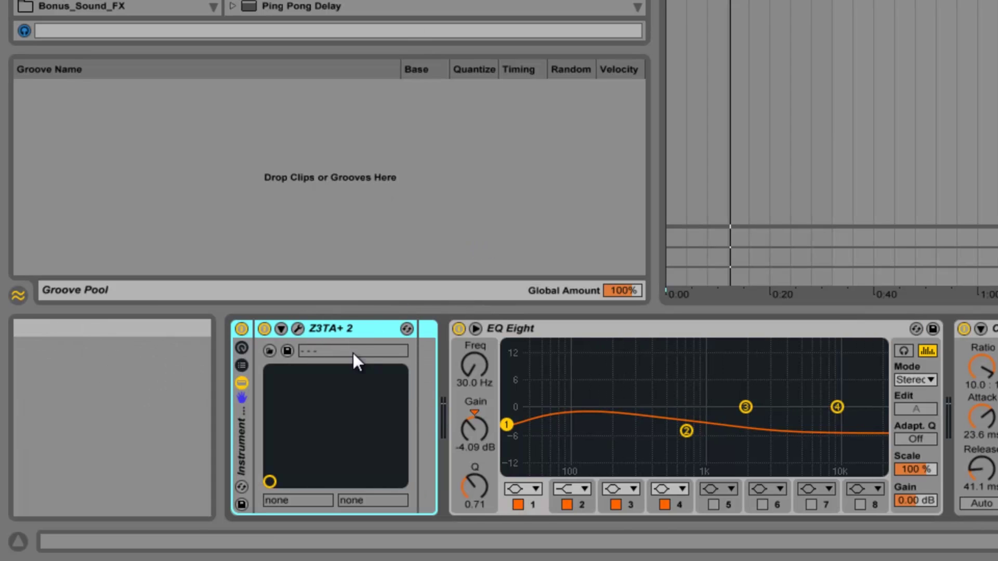
left_click(240, 365)
left_click(291, 383)
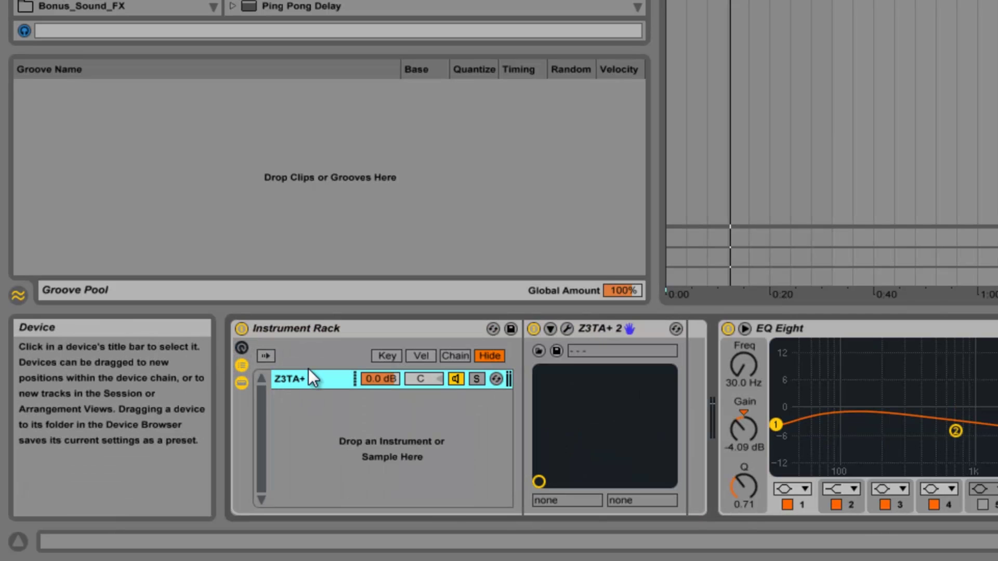
key("ctrl+d")
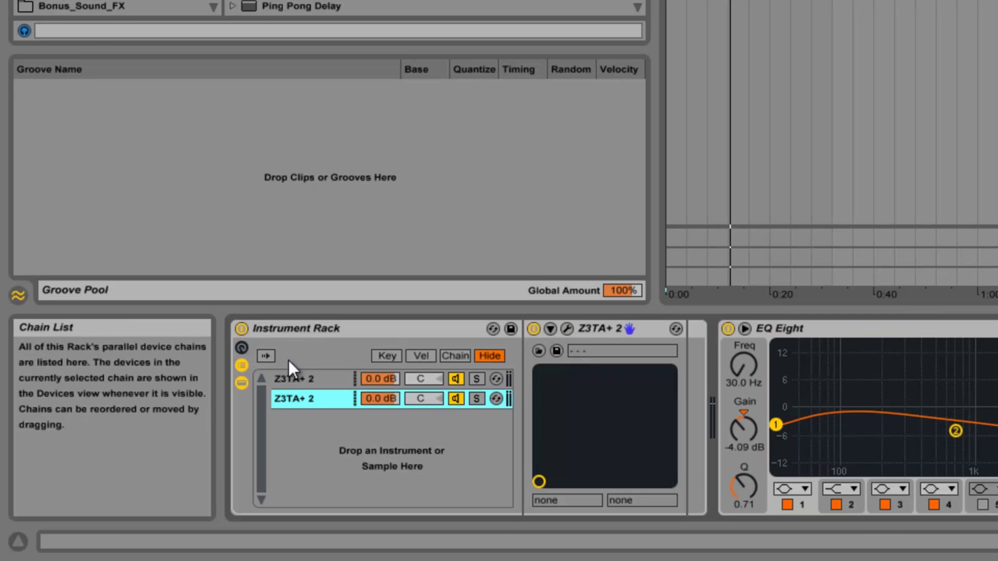
Step: Solo the duplicated chain, open its Z3TA+ 2 and adjust filter 1's cutoff slightly
left_click(476, 399)
left_click(566, 330)
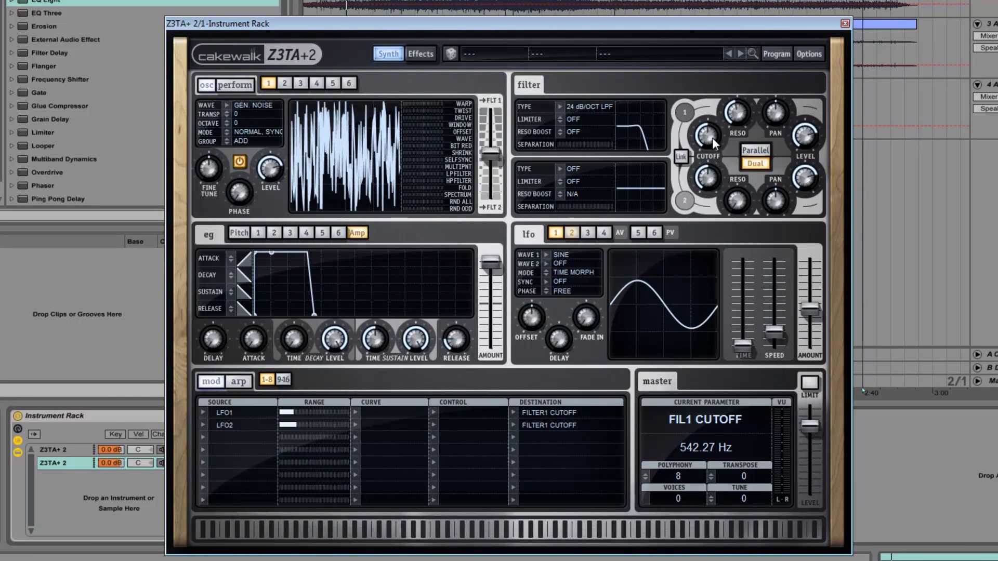
left_click_drag(712, 138, 713, 133)
left_click(708, 179)
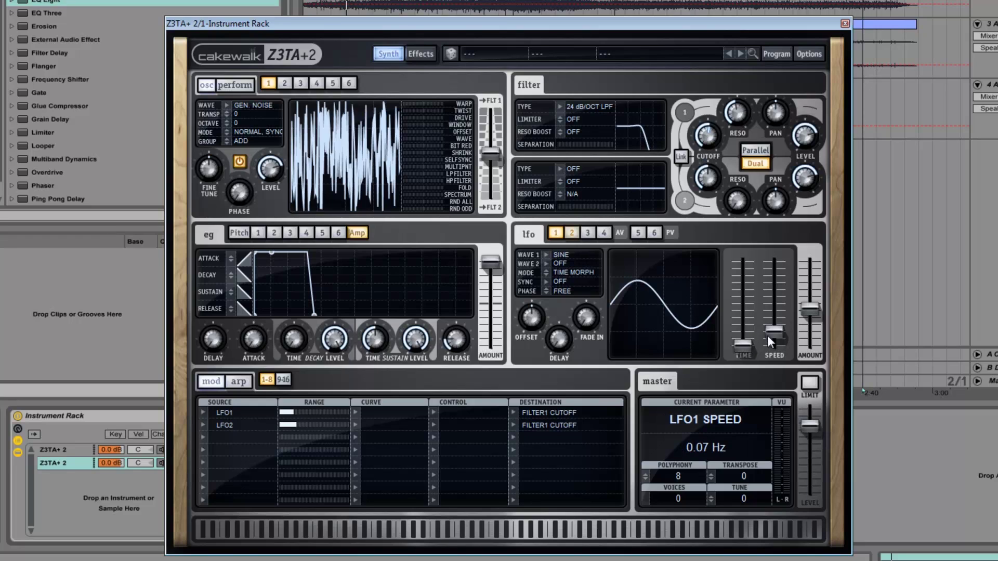
Step: Slightly lower the speeds of LFO 1 and LFO 2 in the duplicated Z3TA+ 2
left_click_drag(773, 332, 770, 335)
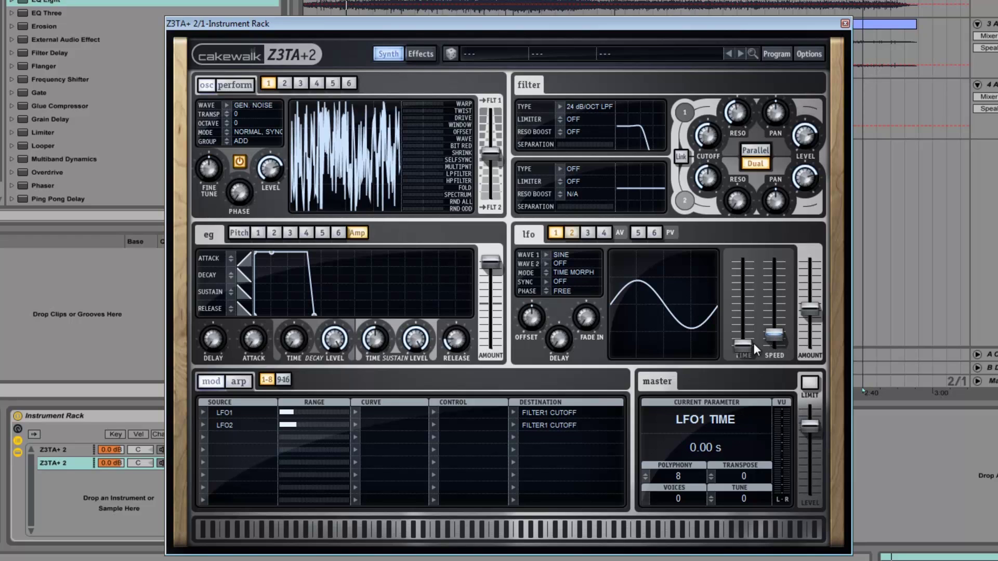
left_click(573, 233)
left_click_drag(774, 326, 771, 329)
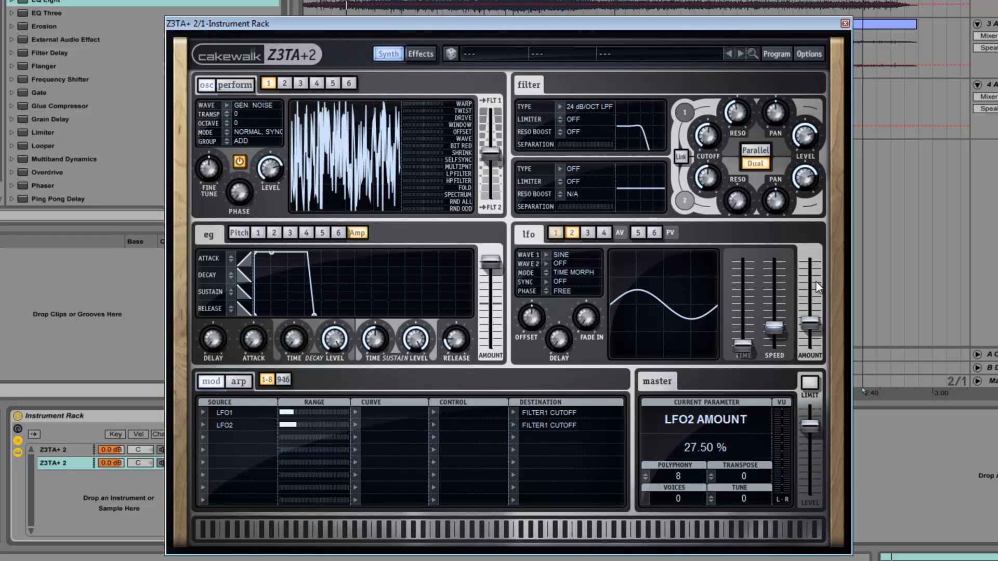
Step: Lower LFO 1's amount and raise LFO 2's slightly in the duplicated synth, and end the chain's solo
left_click(556, 233)
left_click_drag(811, 311, 816, 320)
left_click(572, 232)
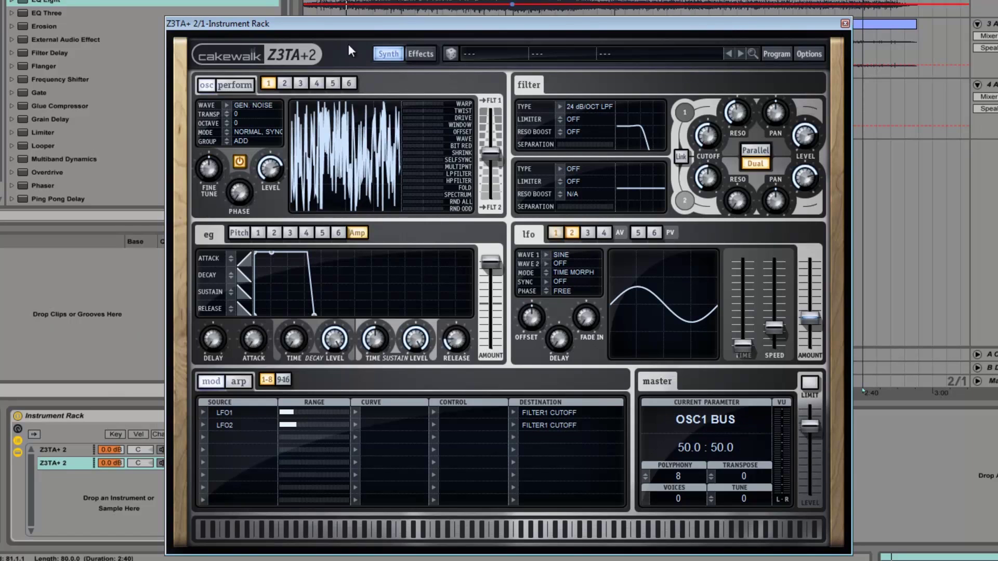
left_click(845, 24)
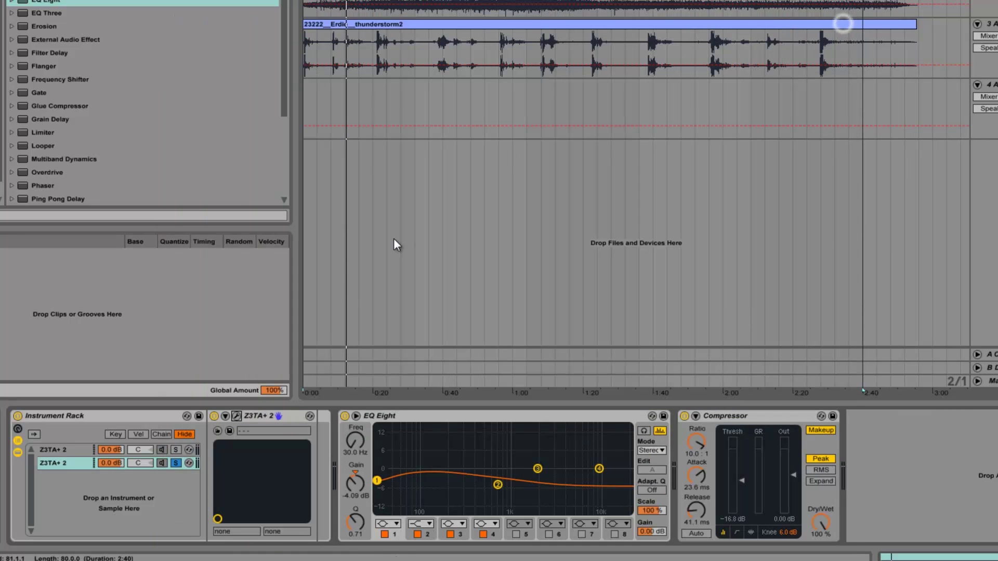
left_click(175, 463)
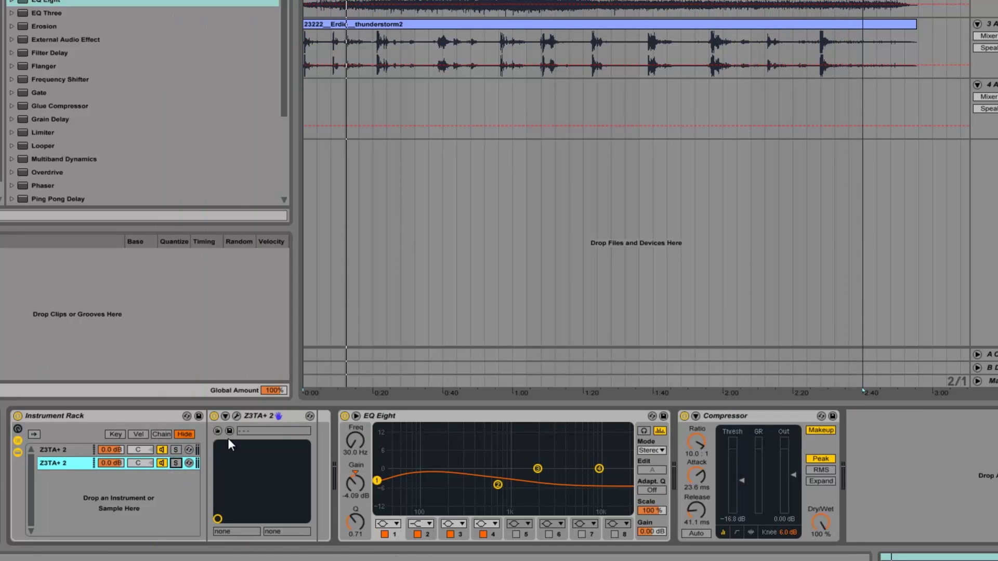
Step: Set the volume of both Z3TA+ 2 chains in the rack to -5.6 dB
left_click(44, 451, "shift")
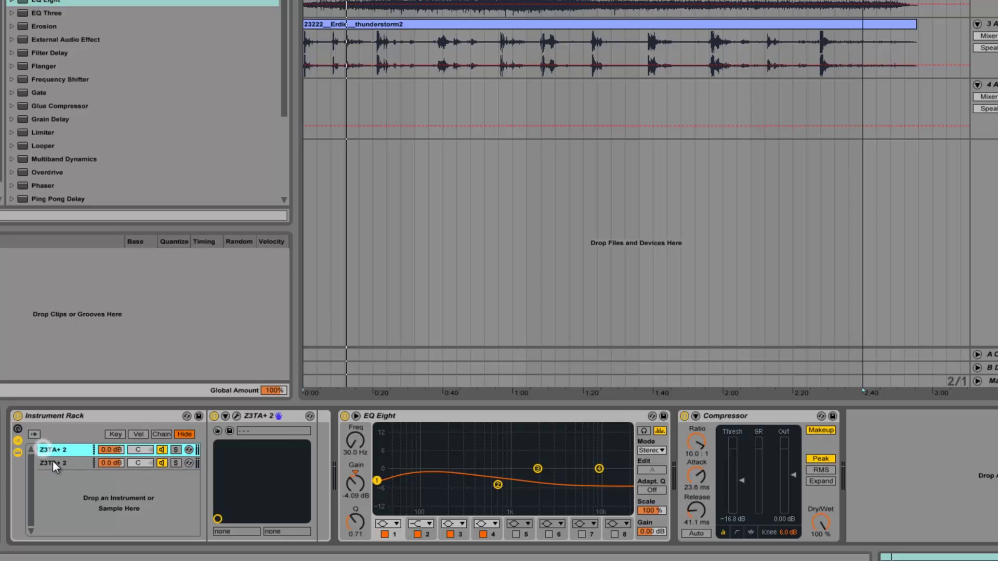
left_click_drag(111, 450, 110, 450)
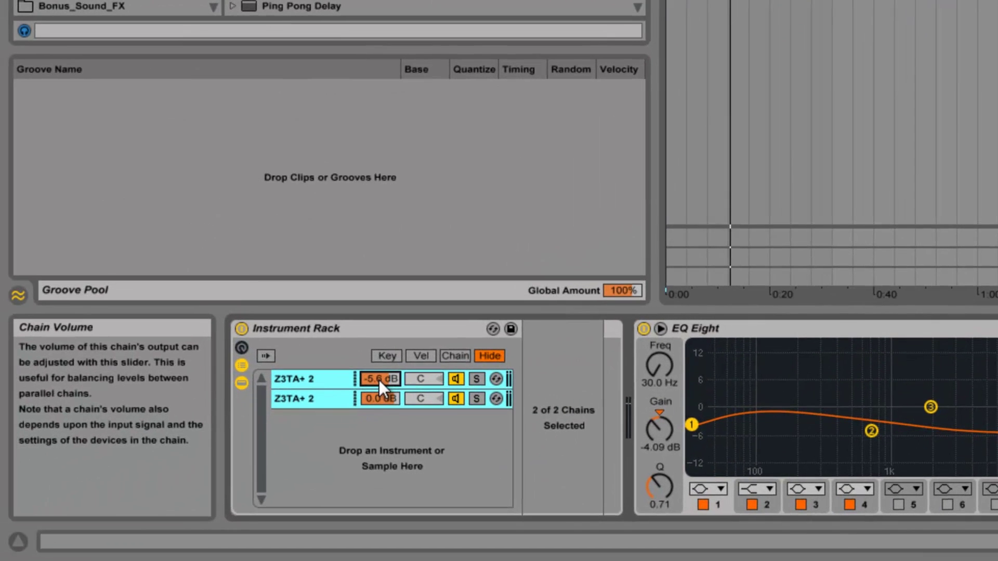
left_click(244, 433)
left_click_drag(394, 398, 394, 400)
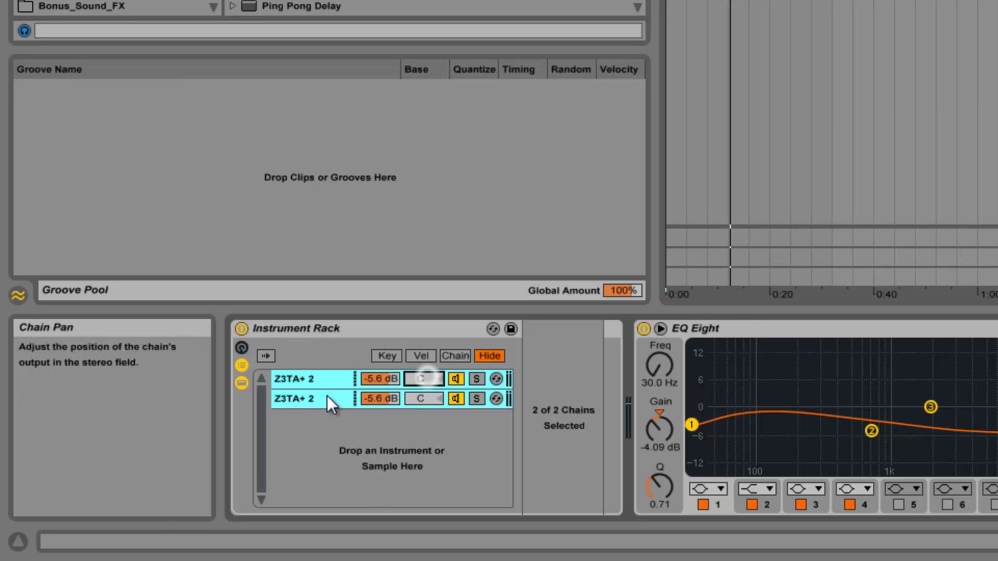
Step: Pan the first chain to 24L and the second to 24R, and play back the result
left_click(316, 386)
left_click(311, 398)
left_click(429, 378)
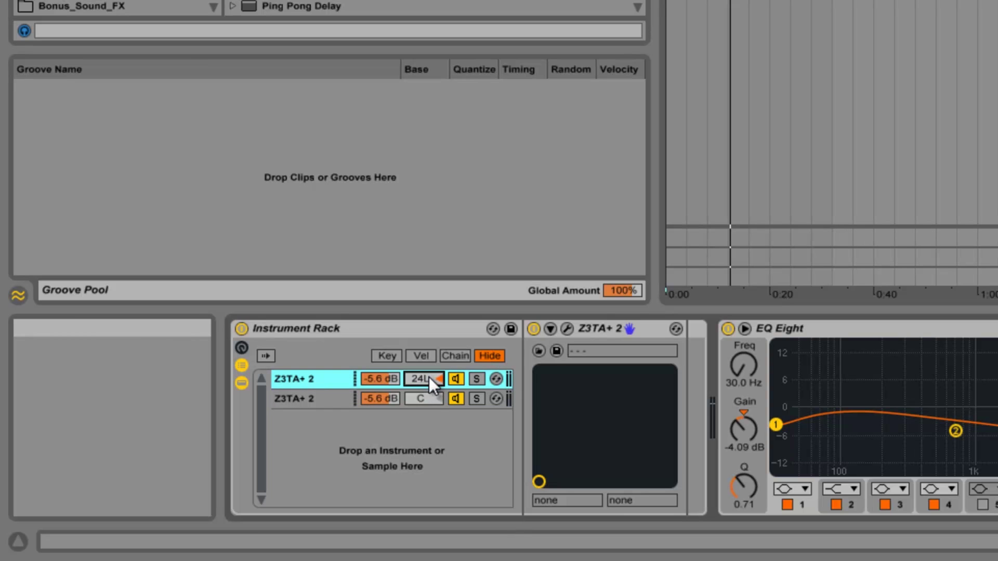
left_click_drag(425, 398, 426, 397)
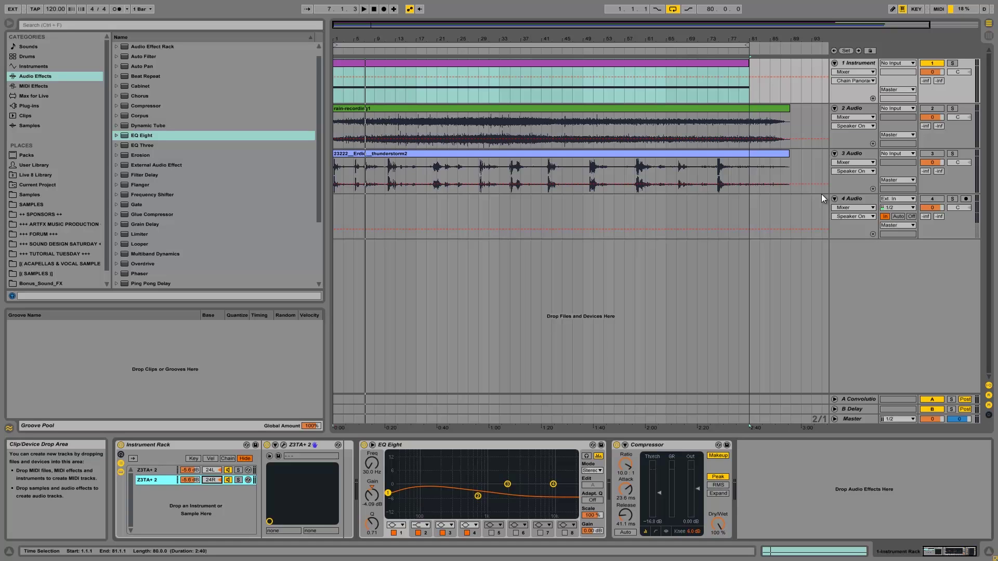
key("space")
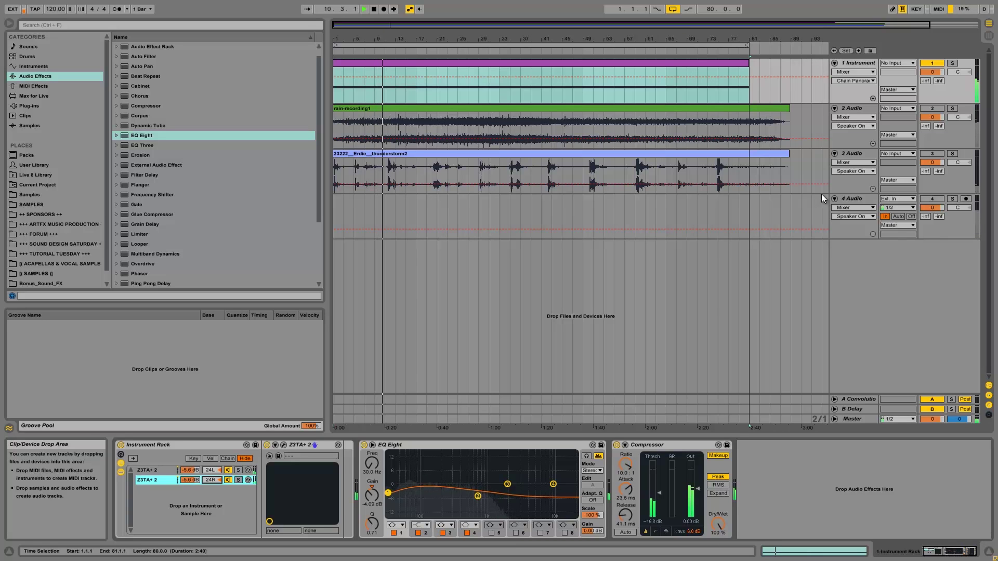
key("space")
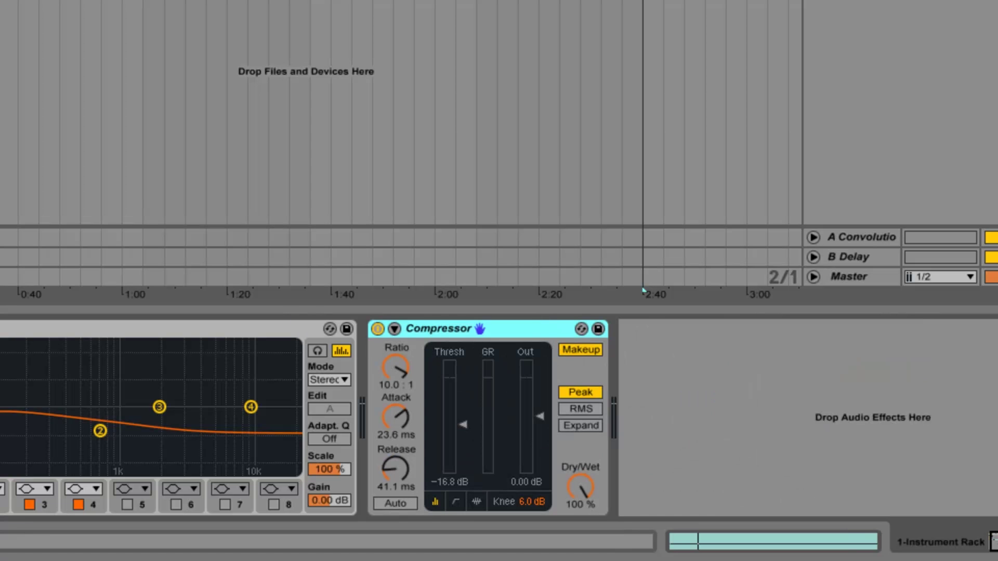
Step: Insert an Auto Filter before the Compressor and the Max for Live LFO MIDI device before the Instrument Rack
left_click_drag(242, 233, 391, 401)
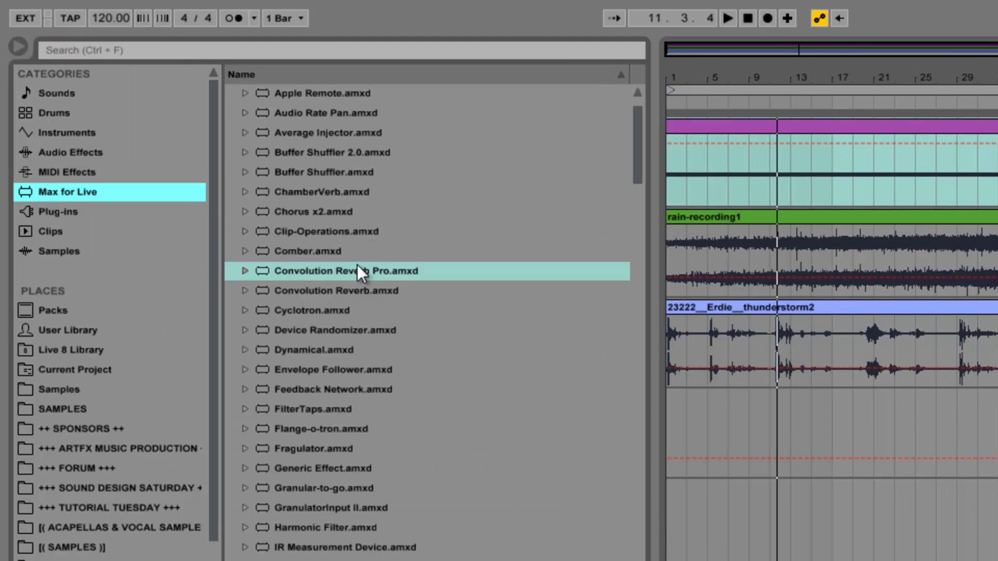
scroll(337, 280, "up", 1)
left_click(234, 93)
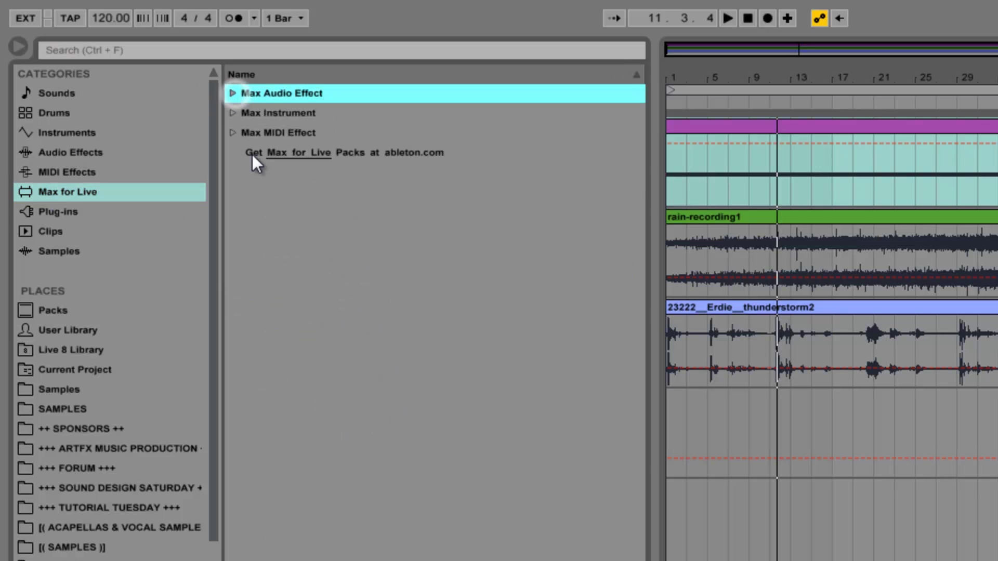
left_click(233, 133)
left_click(297, 232)
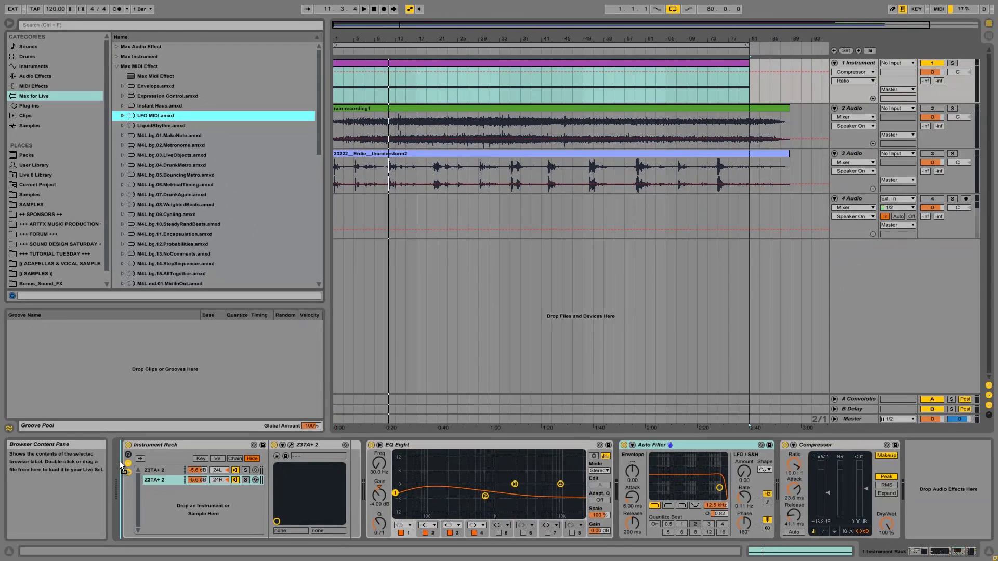
left_click_drag(119, 461, 119, 460)
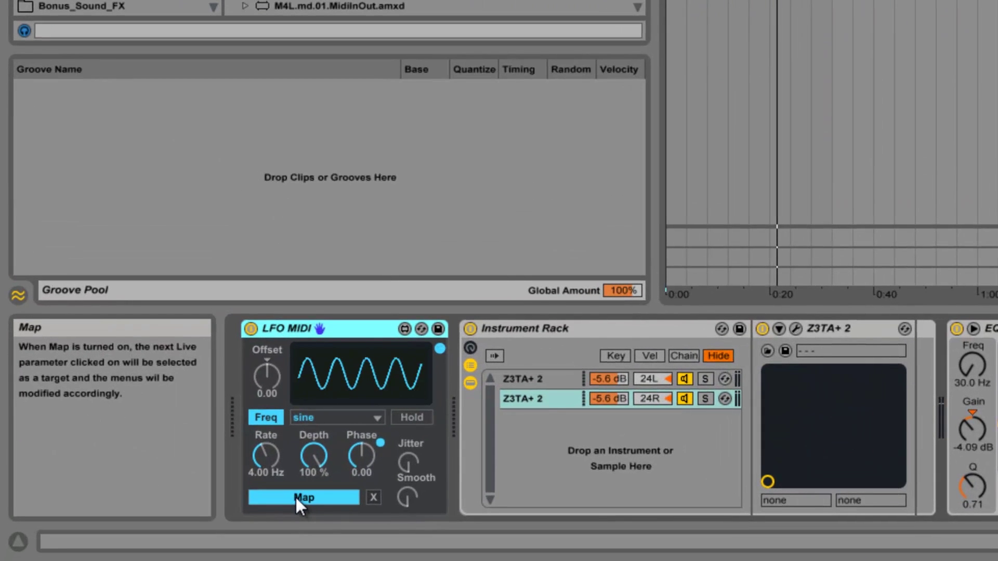
Step: Map the LFO MIDI device to the Auto Filter's frequency and set its rate to 0.08 Hz
left_click(148, 529)
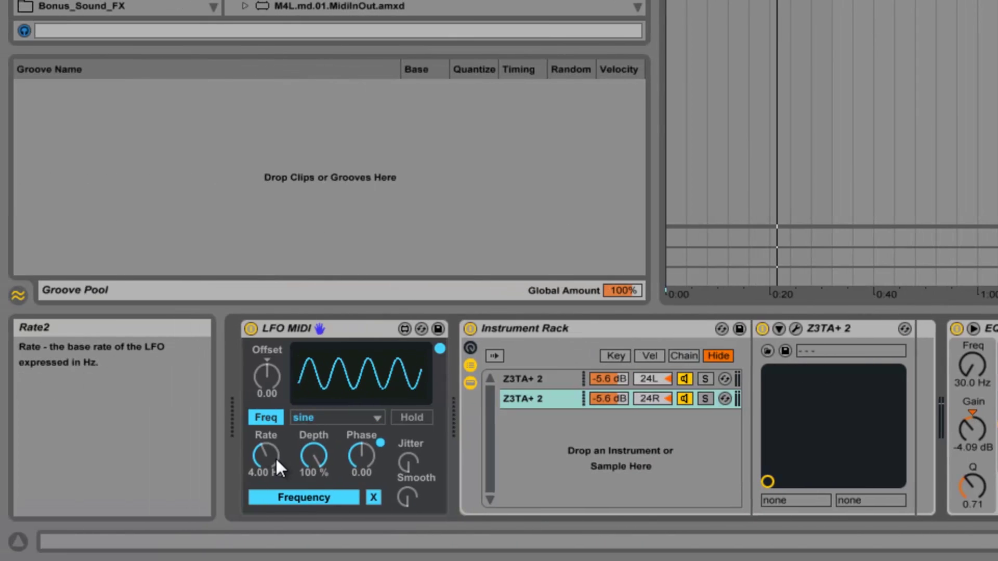
left_click_drag(267, 450, 239, 491)
left_click_drag(273, 448, 275, 445)
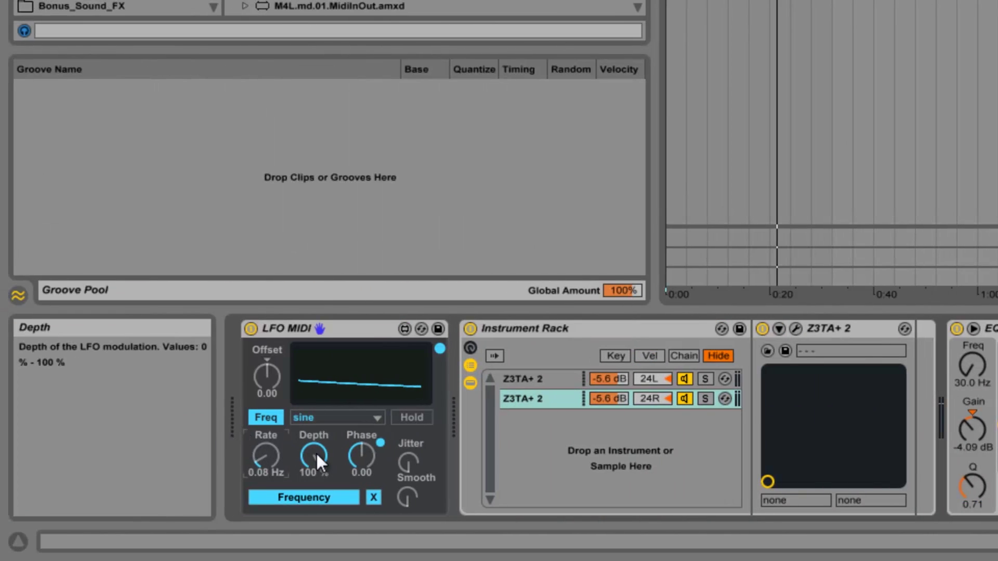
Step: Set the LFO MIDI depth to 3% and lower the Auto Filter's cutoff frequency
left_click_drag(316, 452, 278, 517)
left_click_drag(992, 0, 952, 35)
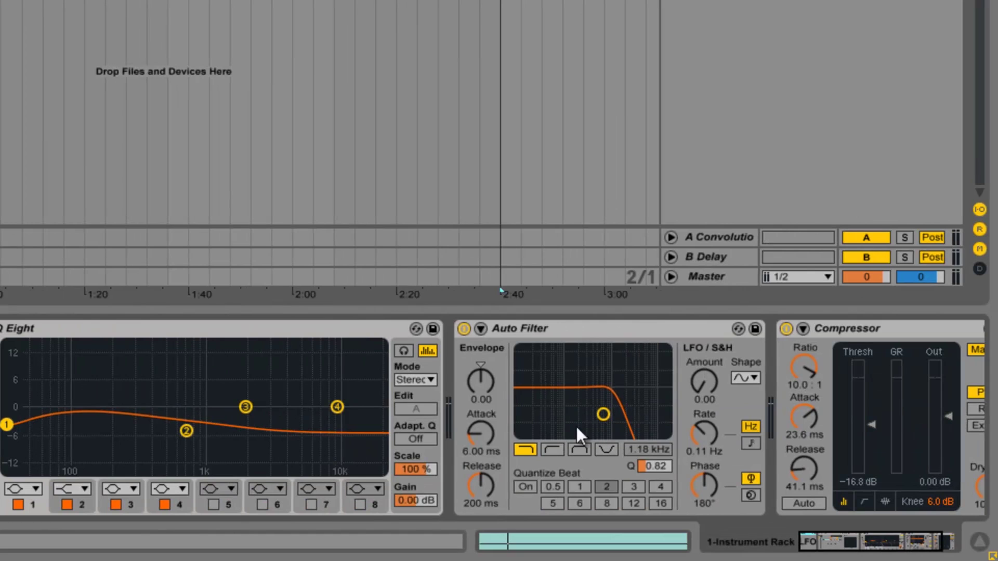
left_click_drag(587, 425, 577, 425)
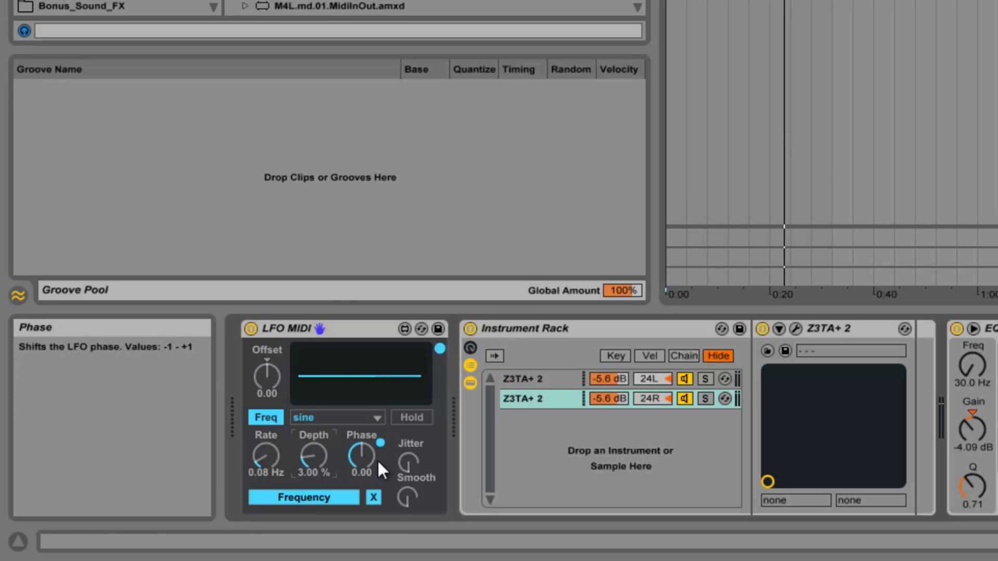
Step: Raise the Jitter and Smooth amounts on the LFO MIDI device that modulates the Auto Filter's frequency
left_click(410, 464)
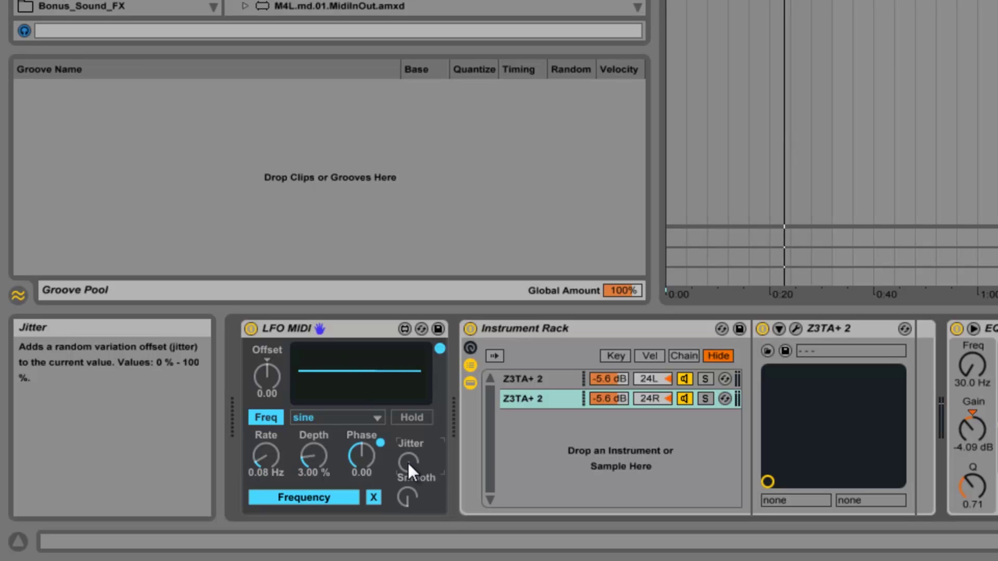
left_click(407, 465)
left_click_drag(406, 458, 404, 445)
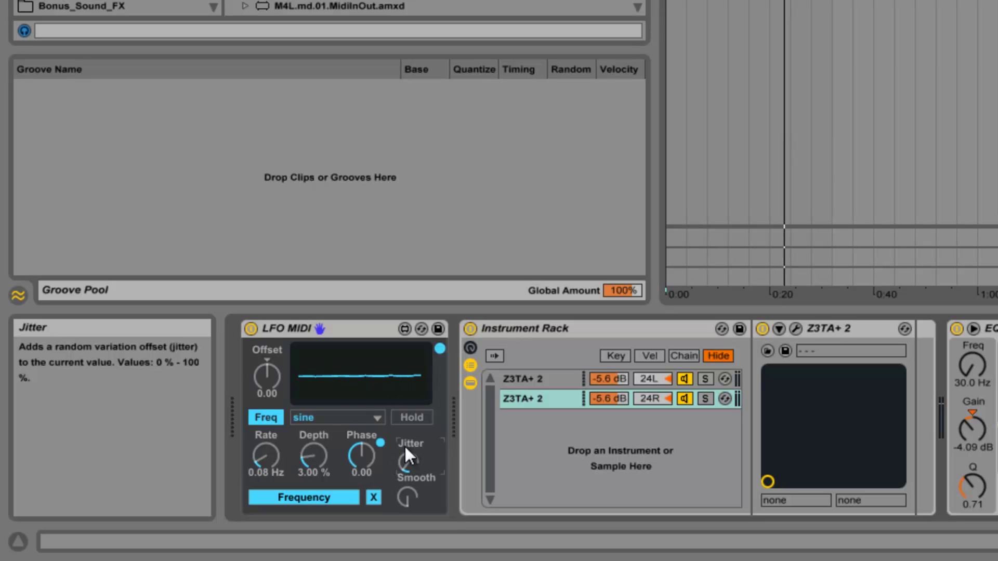
left_click_drag(404, 445, 418, 129)
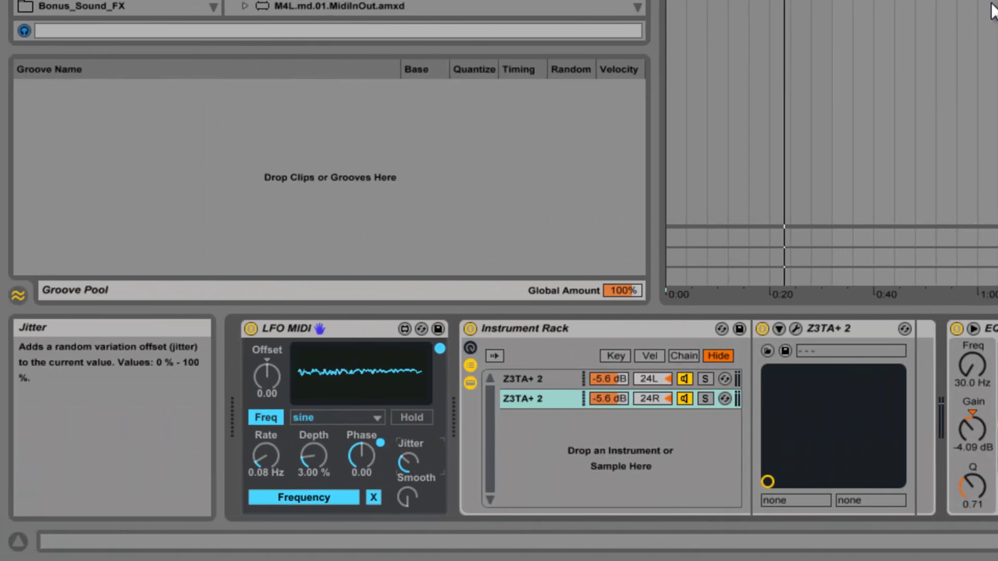
left_click_drag(404, 509, 416, 416)
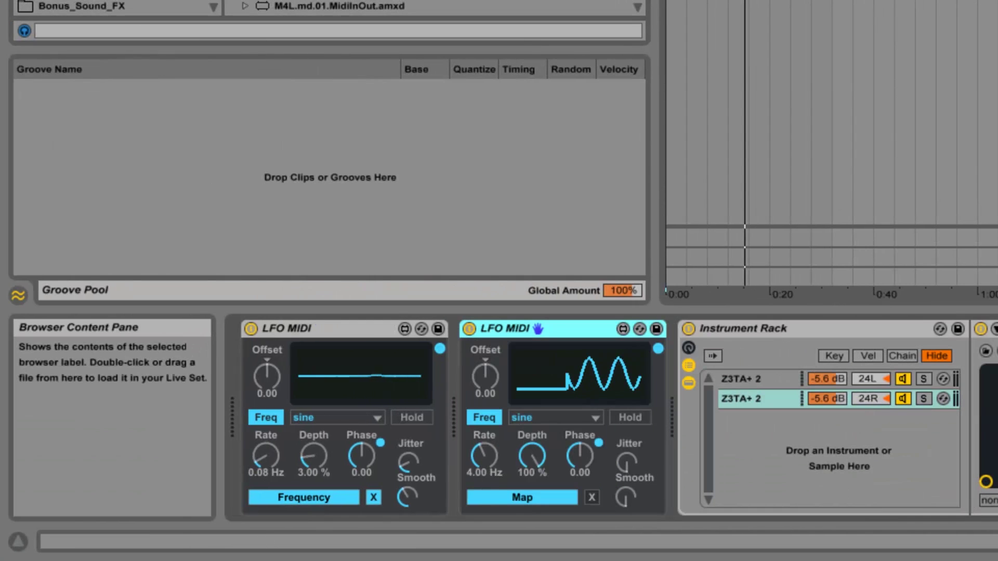
Step: Set the second LFO MIDI's rate to 0.27 Hz and depth to 3.28%, and raise its Jitter and Smooth
left_click_drag(488, 457, 488, 485)
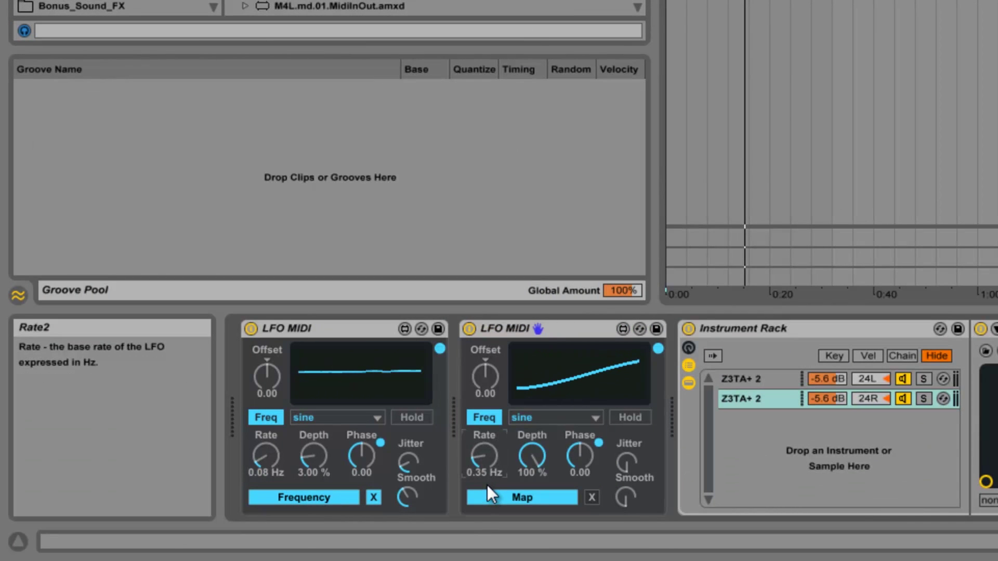
left_click_drag(486, 450, 540, 506)
left_click_drag(991, 29, 990, 43)
left_click_drag(628, 462, 629, 404)
left_click_drag(618, 493, 621, 408)
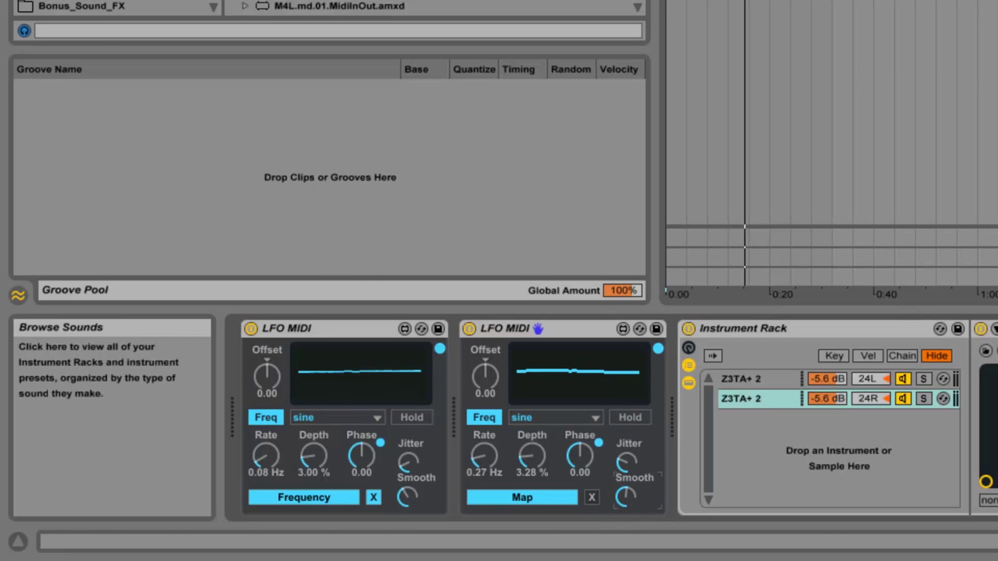
Step: Insert another Auto Filter before the Compressor and map the second LFO MIDI to its frequency
left_click(36, 77)
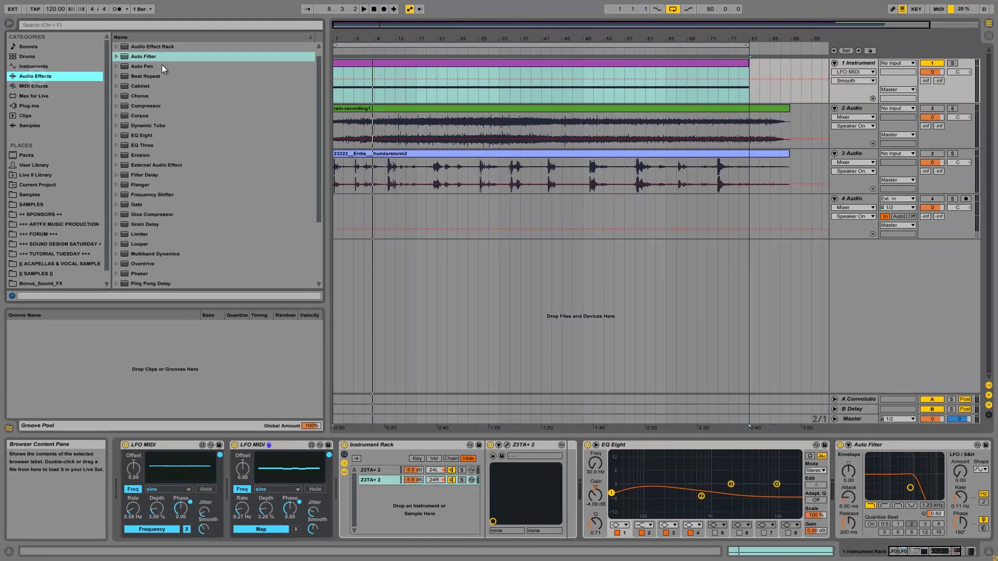
left_click_drag(146, 56, 974, 476)
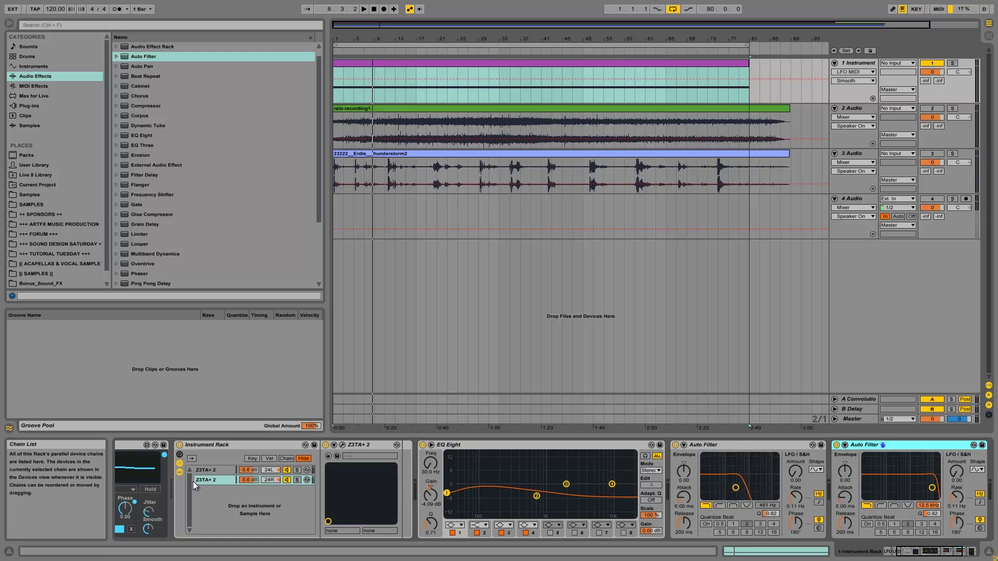
double_click(704, 444)
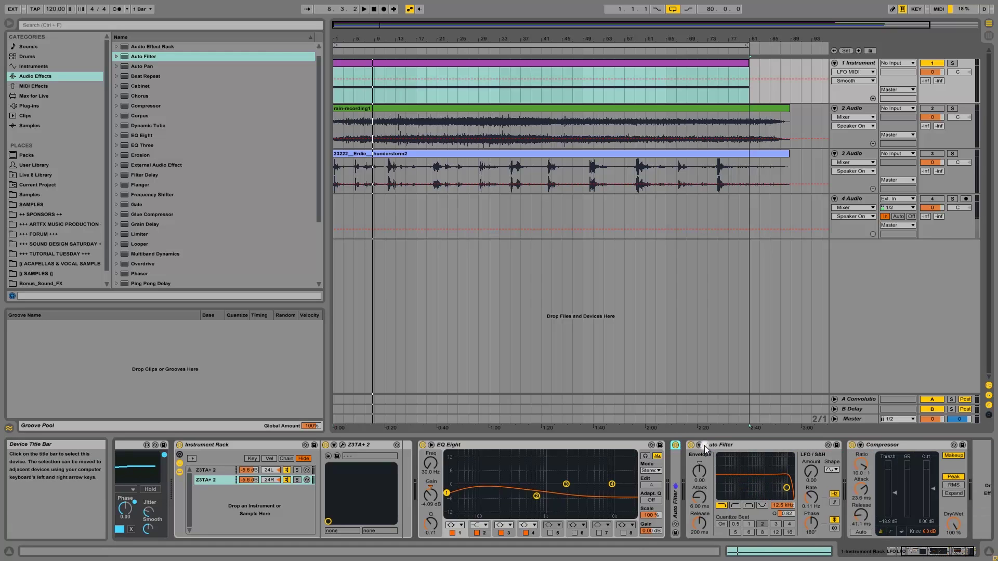
double_click(452, 445)
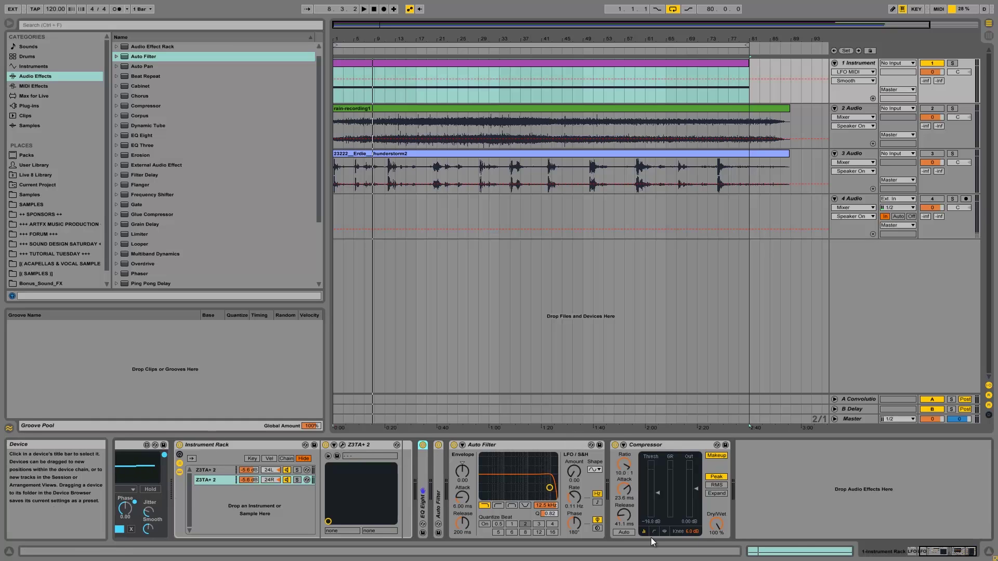
left_click_drag(947, 552, 932, 553)
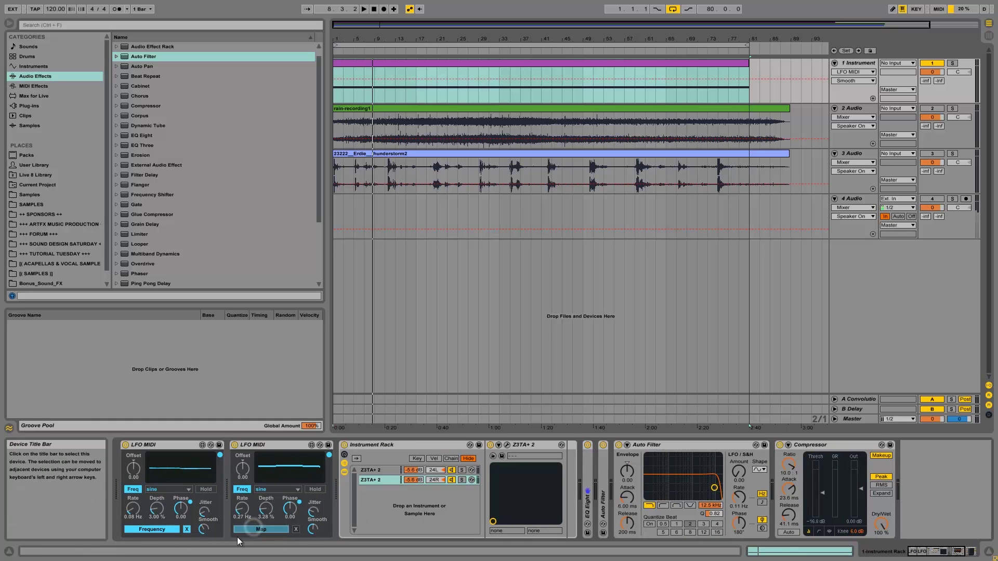
left_click(709, 506)
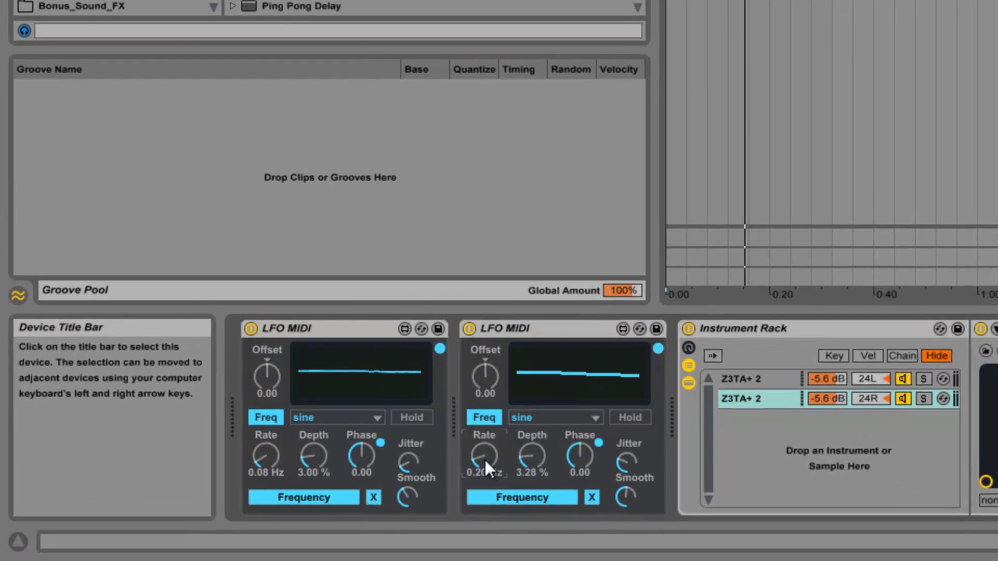
Step: Set the second LFO MIDI's rate to 0.20 Hz and depth to 2.24%, and fine-tune its Offset and Jitter
left_click_drag(534, 454, 536, 450)
left_click(487, 378)
mouse_move(485, 376)
left_mouse_down()
mouse_move(466, 403)
mouse_move(475, 312)
mouse_move(452, 415)
mouse_move(457, 316)
mouse_move(422, 407)
mouse_move(426, 333)
mouse_move(414, 422)
left_mouse_up()
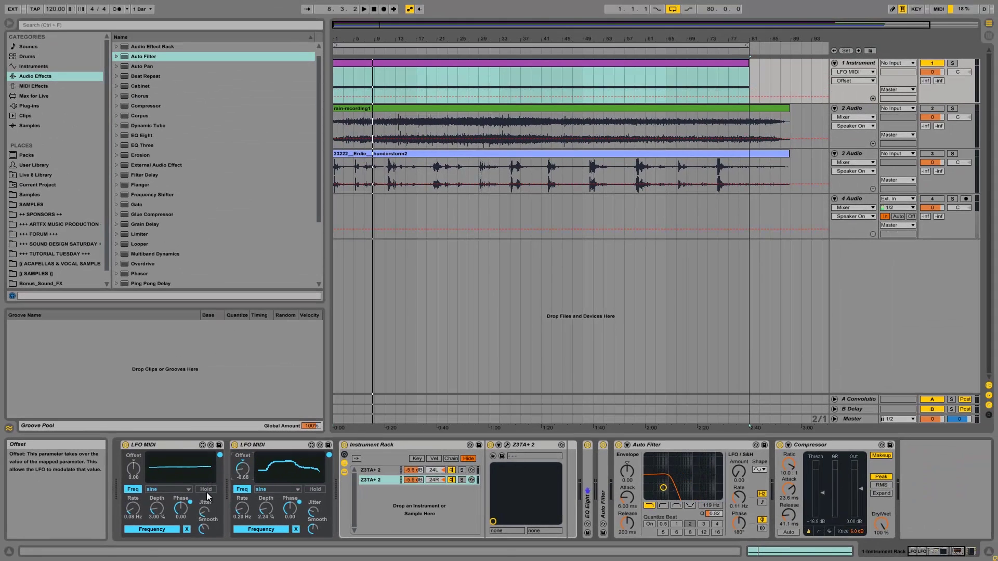
mouse_move(207, 492)
left_mouse_down()
mouse_move(208, 454)
mouse_move(207, 485)
mouse_move(210, 469)
mouse_move(245, 468)
left_mouse_up()
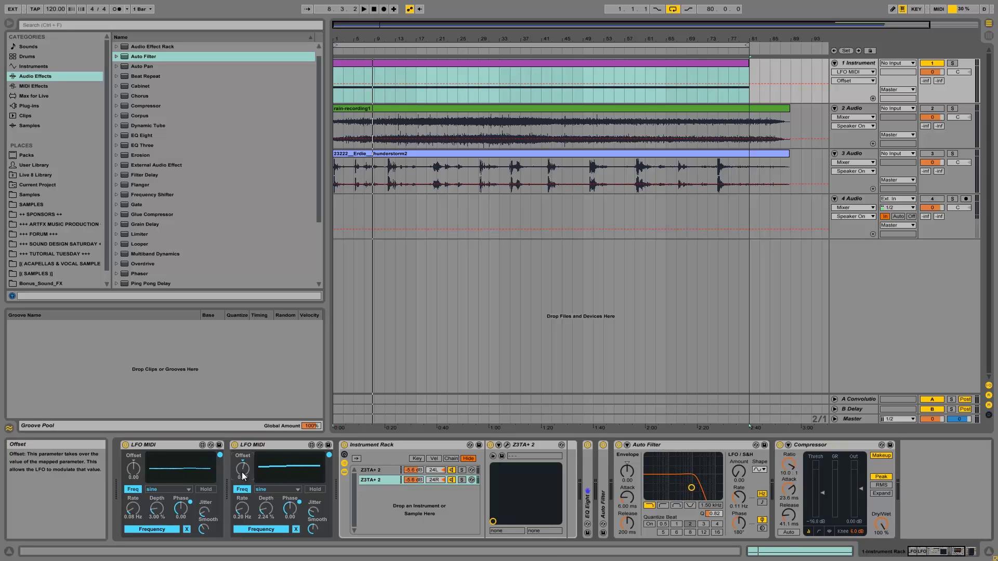
left_click(314, 510)
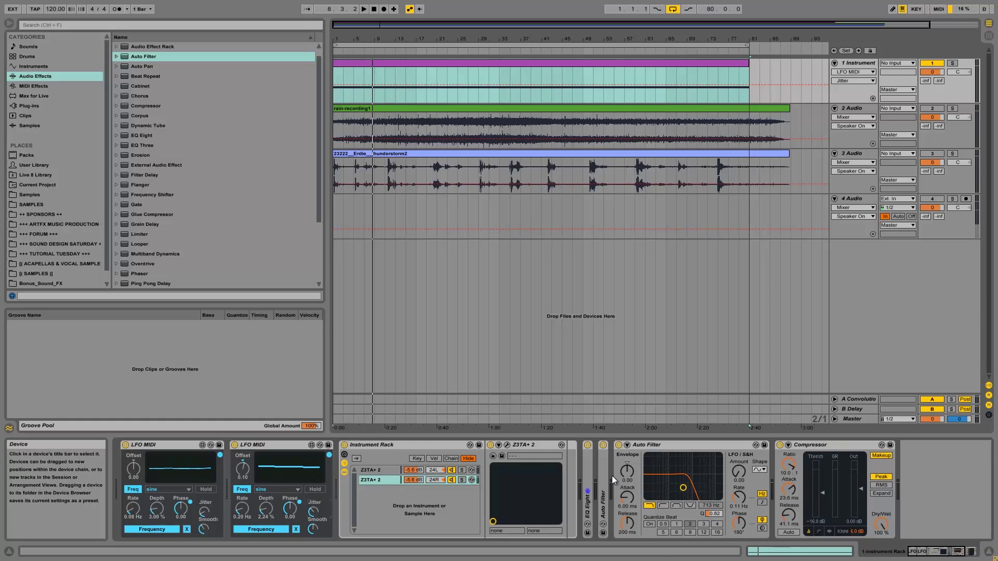
Step: Unfold the first Auto Filter and lower the Compressor's threshold to -24.0 dB
double_click(606, 493)
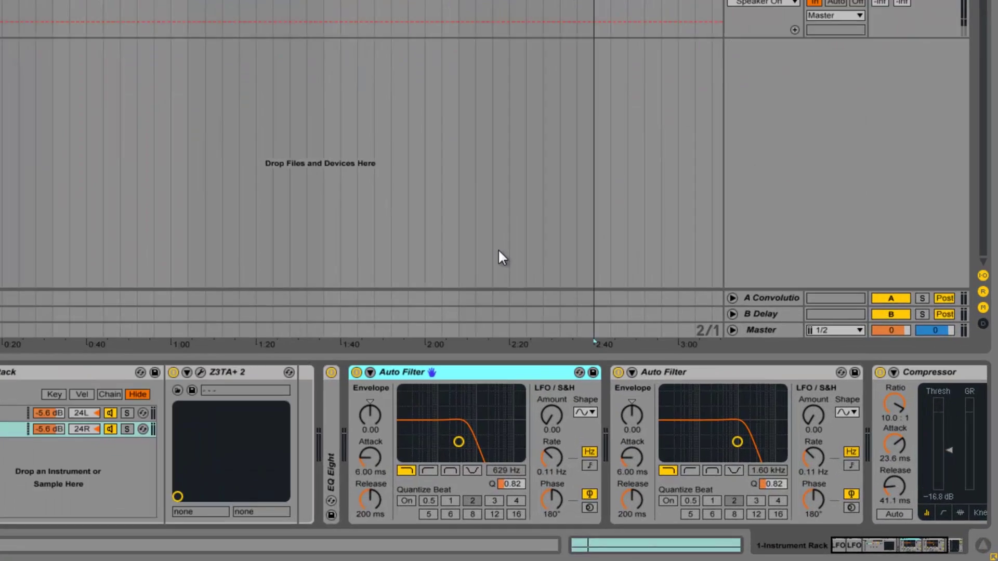
left_click(930, 546)
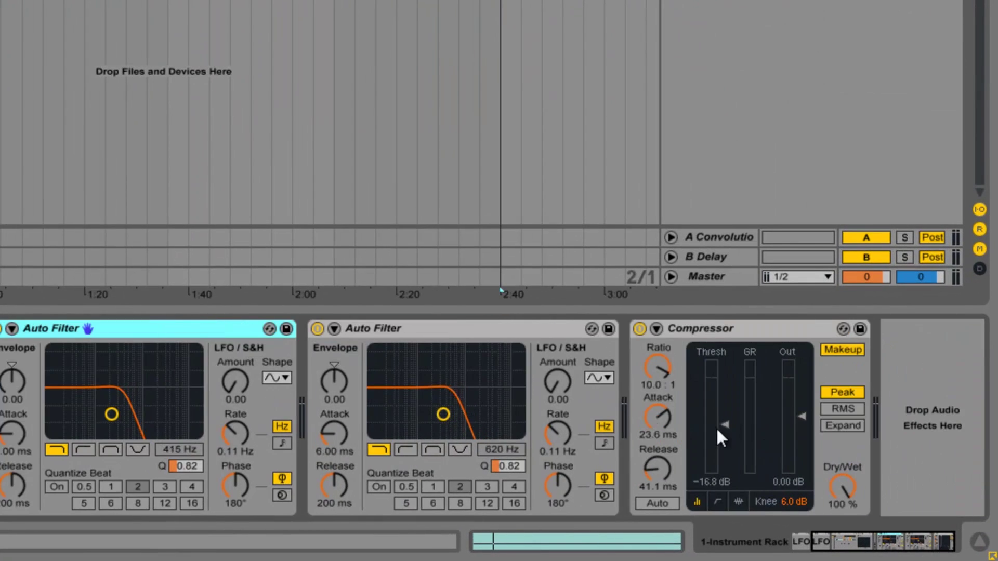
left_click_drag(723, 427, 719, 432)
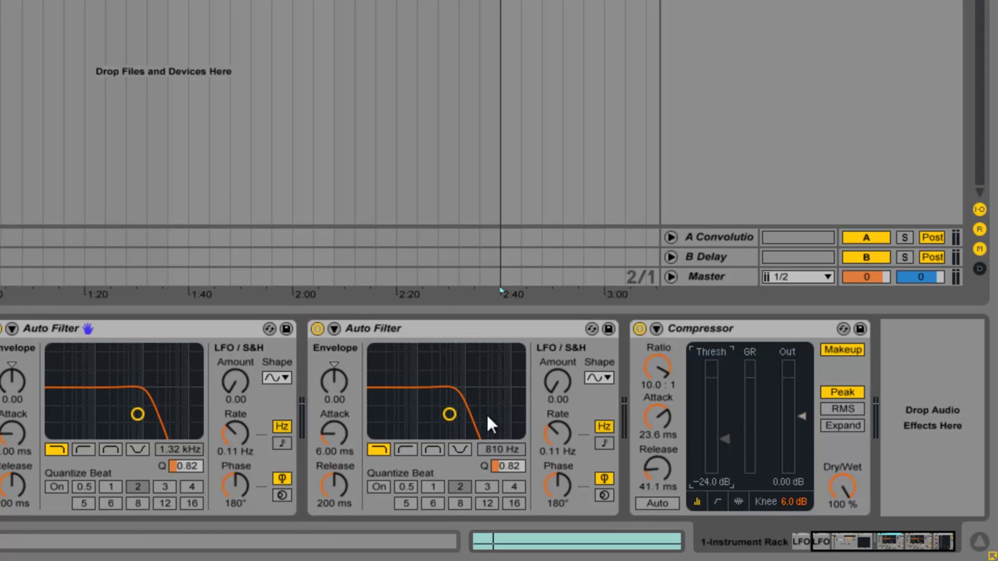
Step: Add a Limiter after the Compressor and set its gain to 5.00 dB
left_click_drag(1, 332, 970, 424)
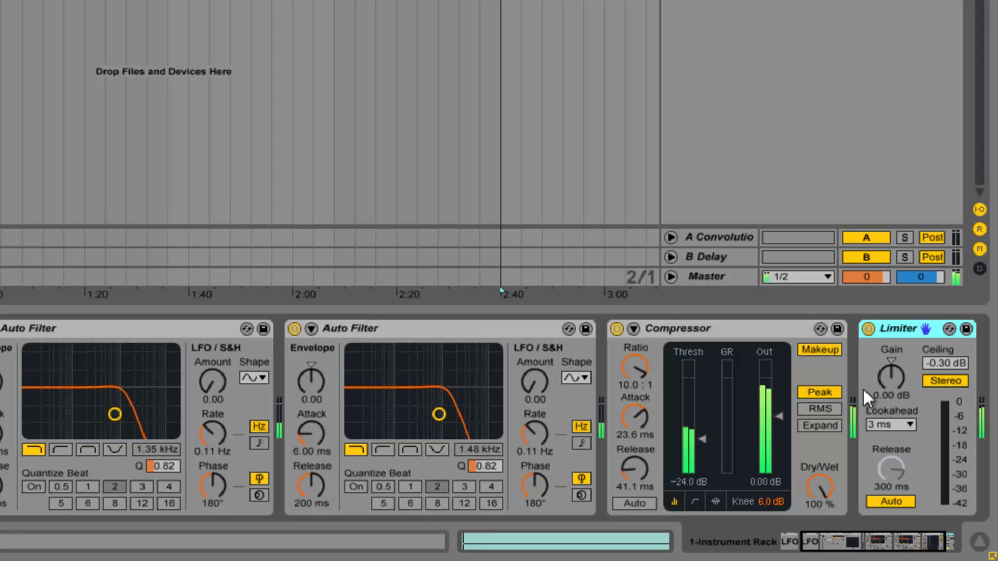
left_click(893, 382)
left_click_drag(894, 382, 894, 379)
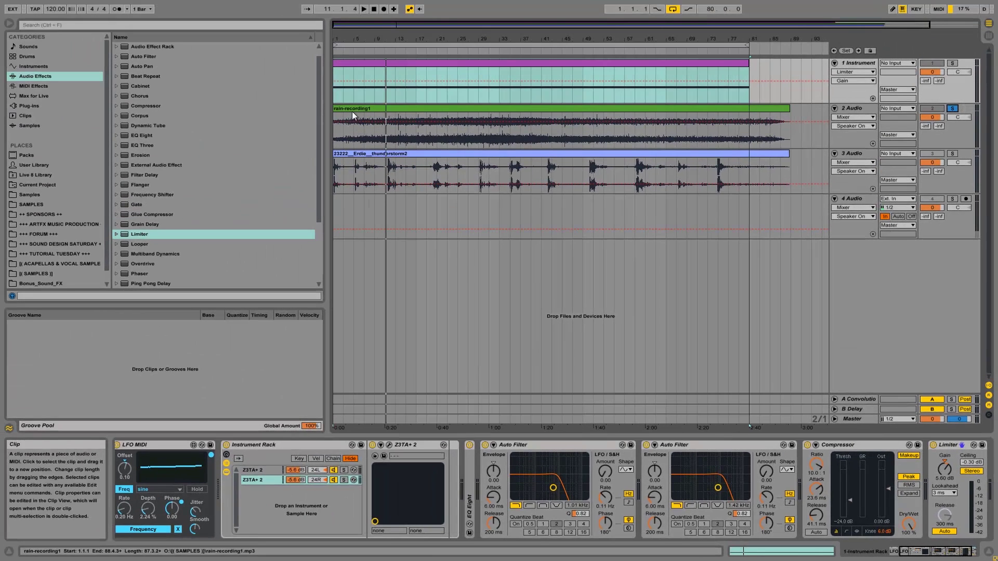
Step: Play back the soloed rain-recording1 track briefly, stop it and turn its solo off
key("space")
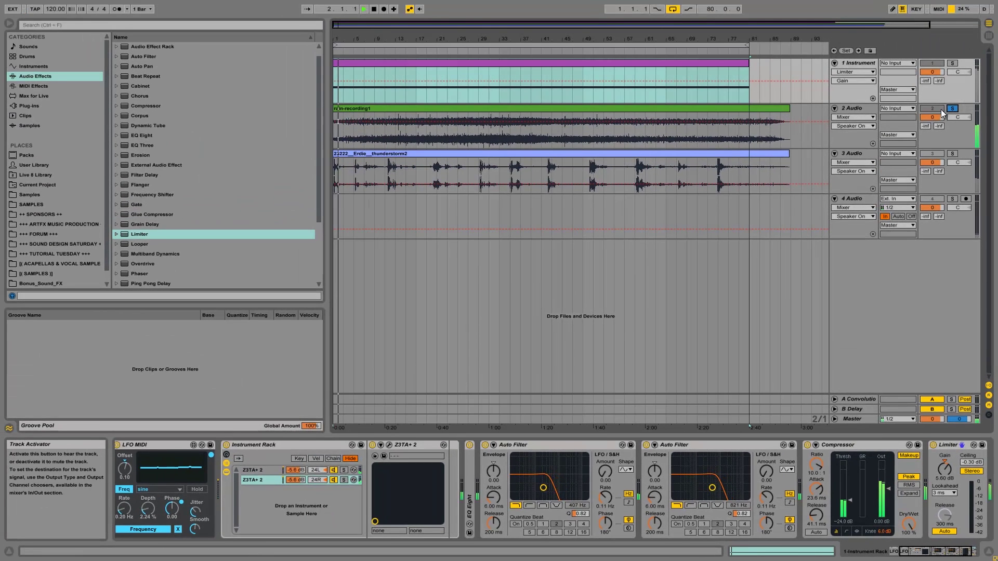
key("space")
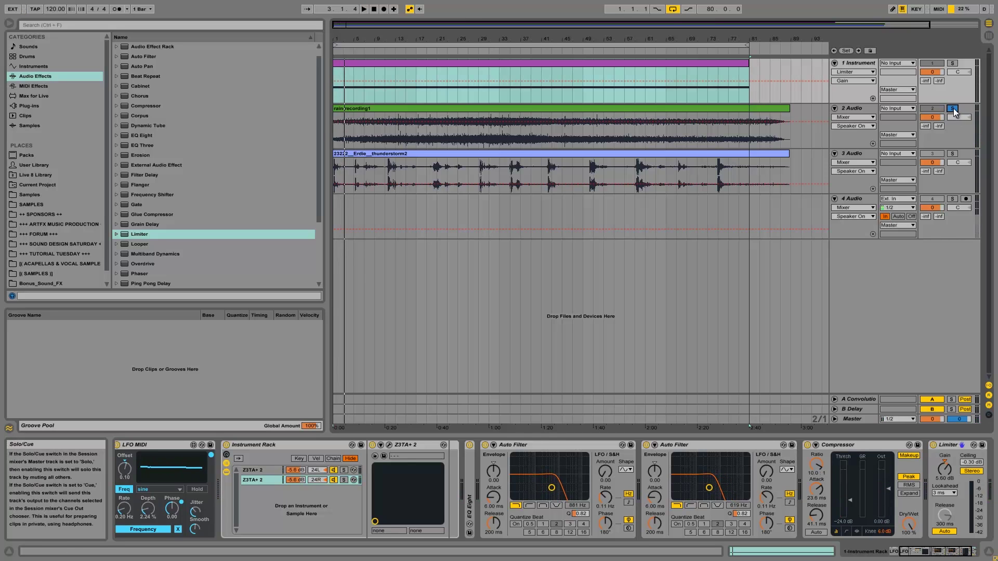
left_click(952, 109)
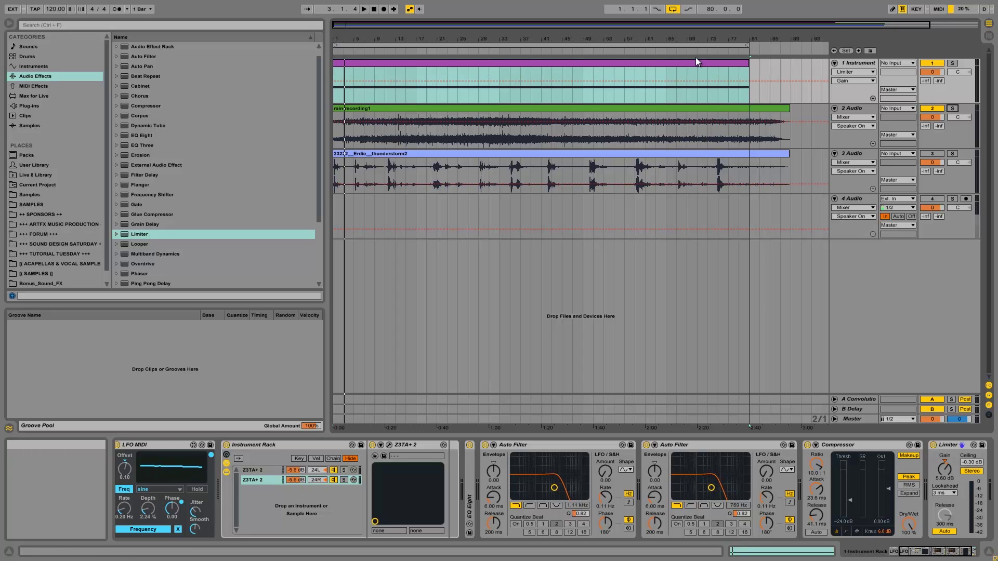
Step: Duplicate the audio track that holds the rain-recording1 clip
left_click(469, 107)
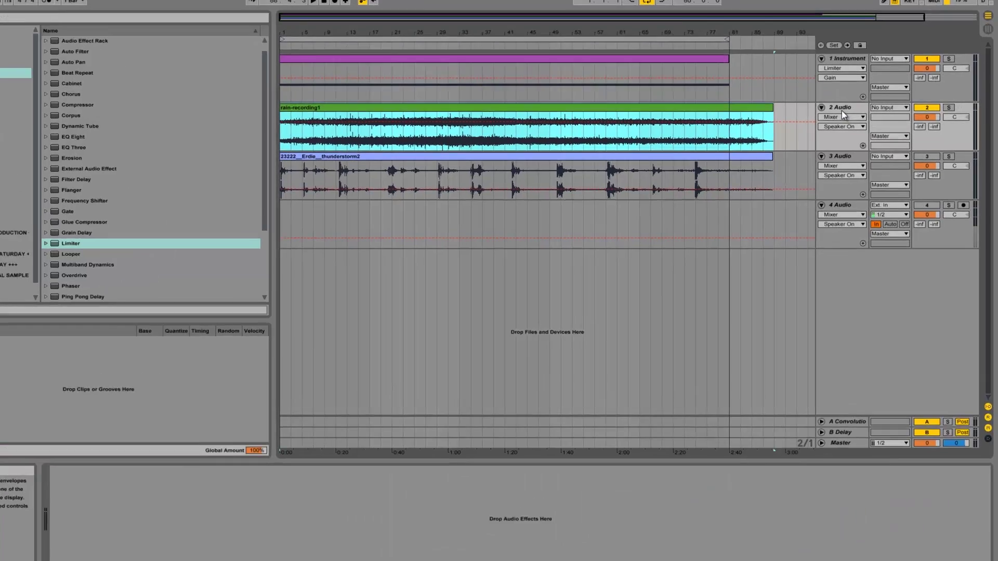
right_click(854, 110)
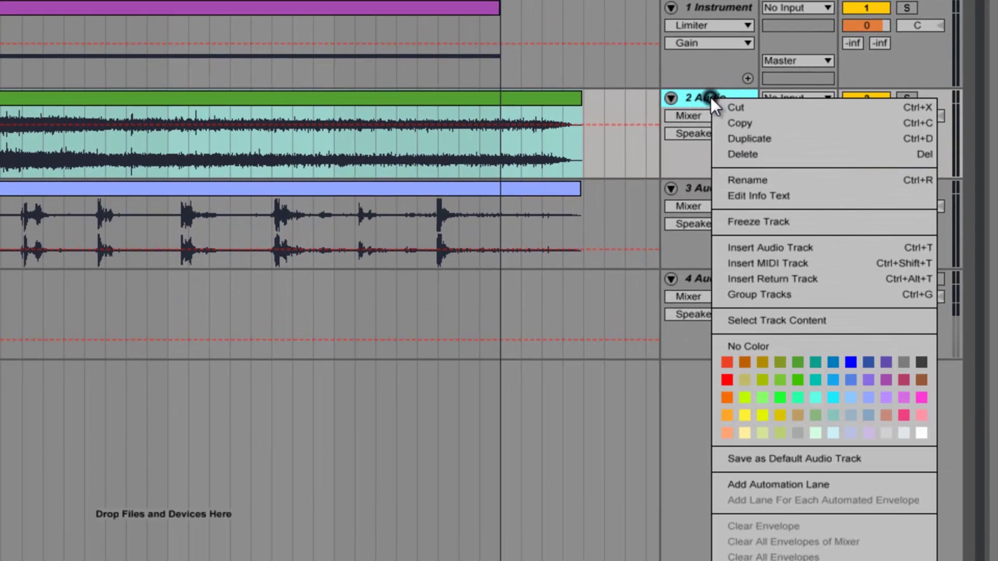
left_click(759, 144)
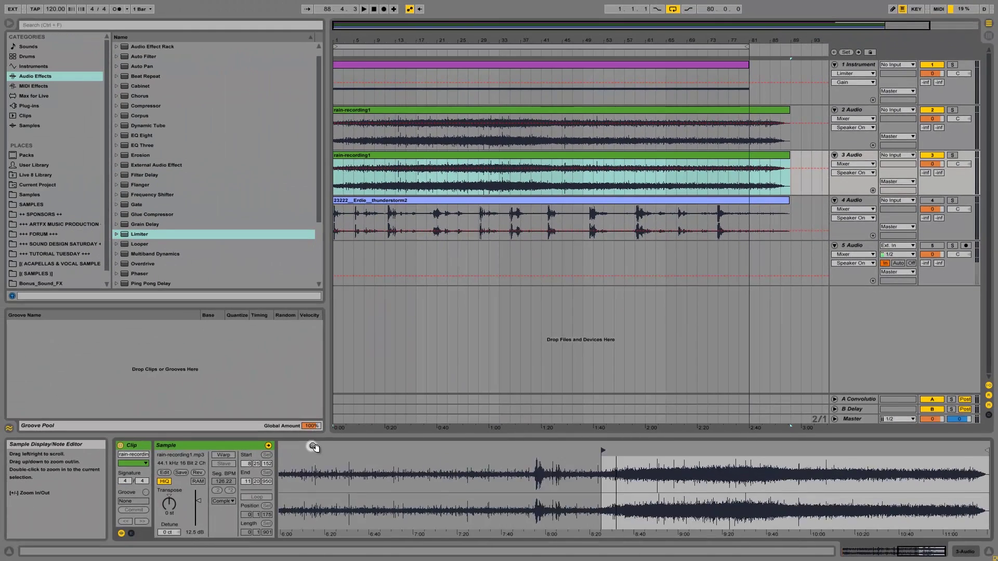
Step: Move the duplicated rain clip's sample start slightly earlier to offset it from the original
left_click_drag(313, 447, 314, 445)
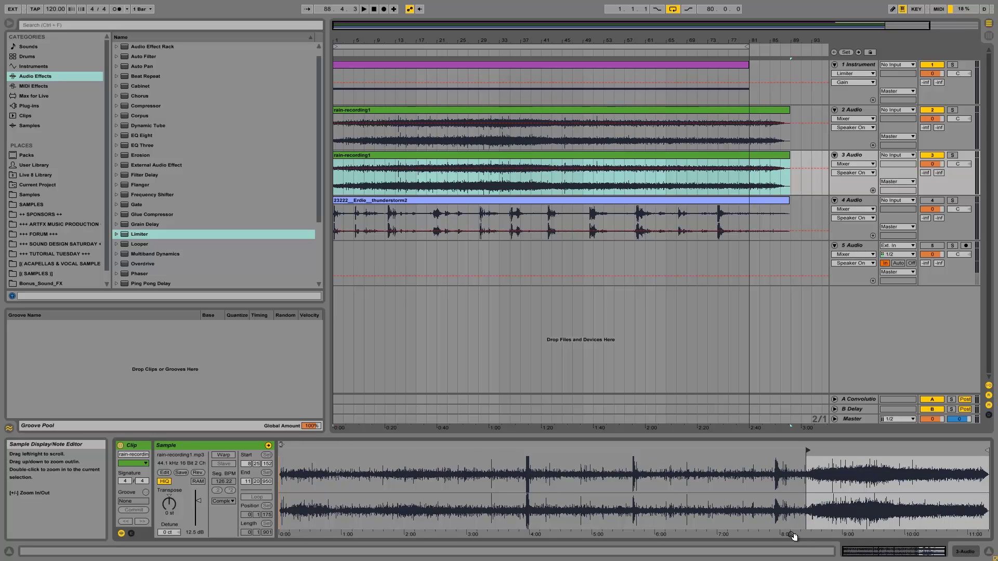
left_click_drag(809, 449, 792, 449)
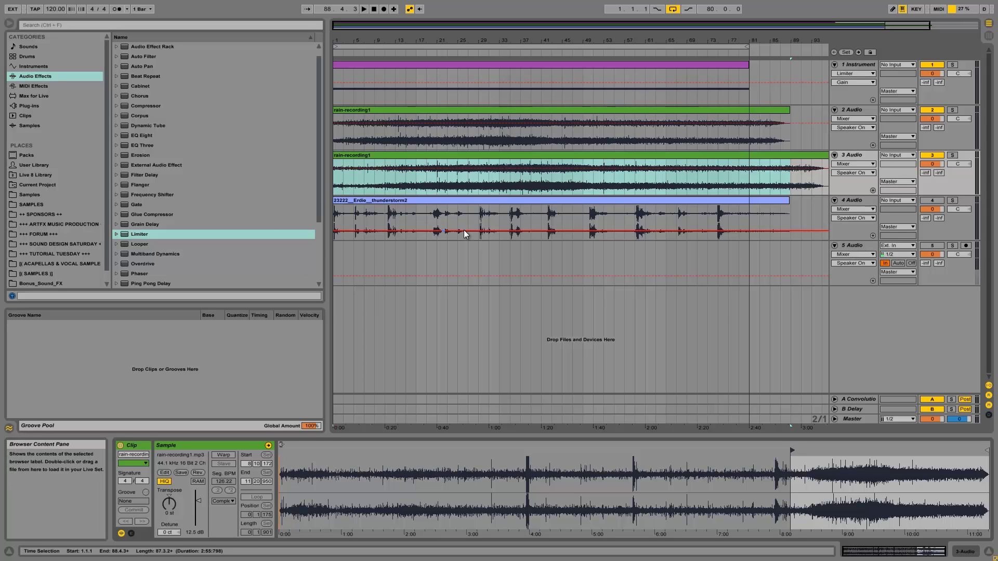
left_click_drag(414, 38, 414, 36)
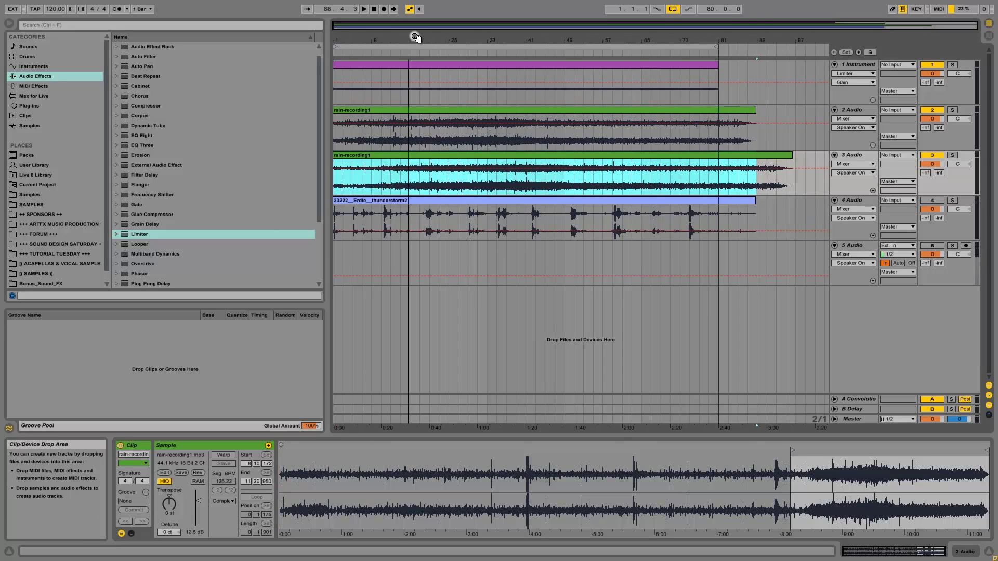
Step: Pan the original rain track to 25R and the duplicated rain track to 25L
left_click(332, 132)
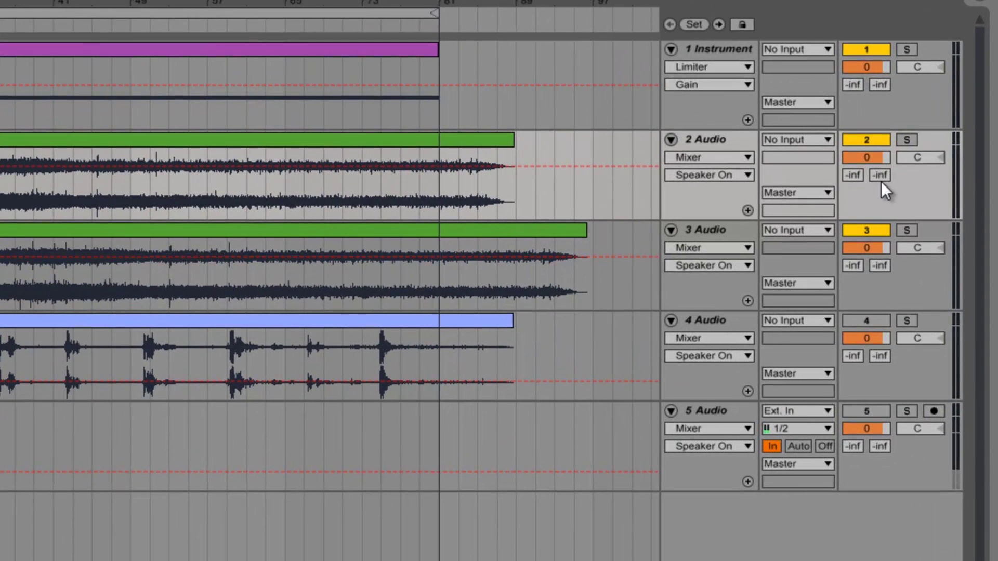
left_click_drag(922, 158, 923, 145)
left_click_drag(925, 246, 925, 251)
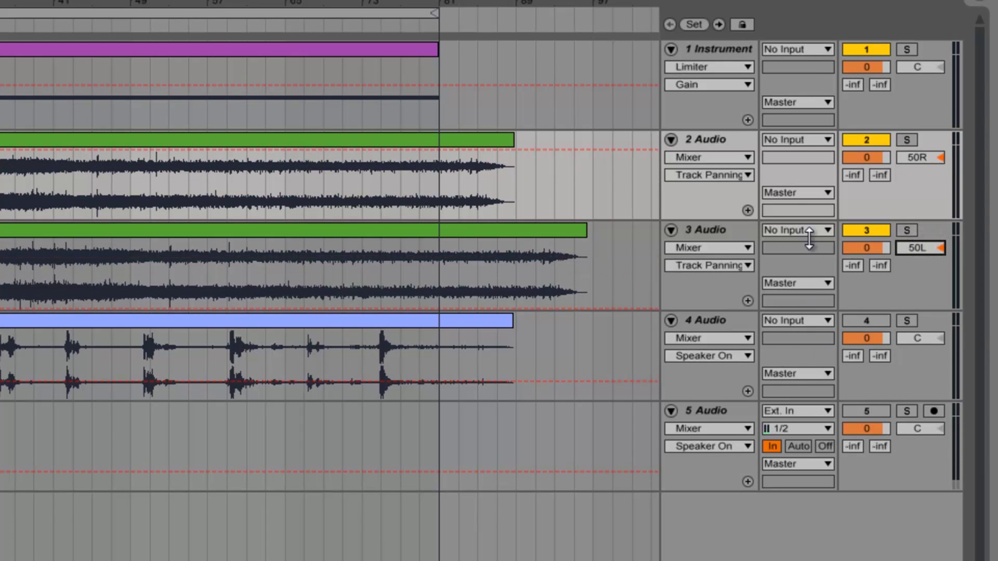
left_click_drag(940, 246, 924, 254)
left_click_drag(924, 154, 924, 155)
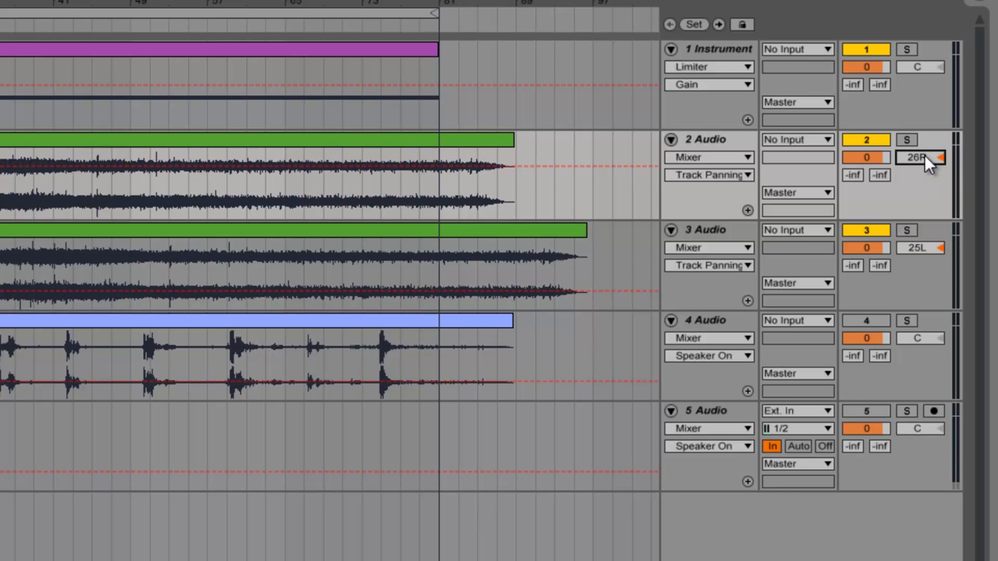
Step: Group the two rain recording tracks and solo the group
left_click(733, 136)
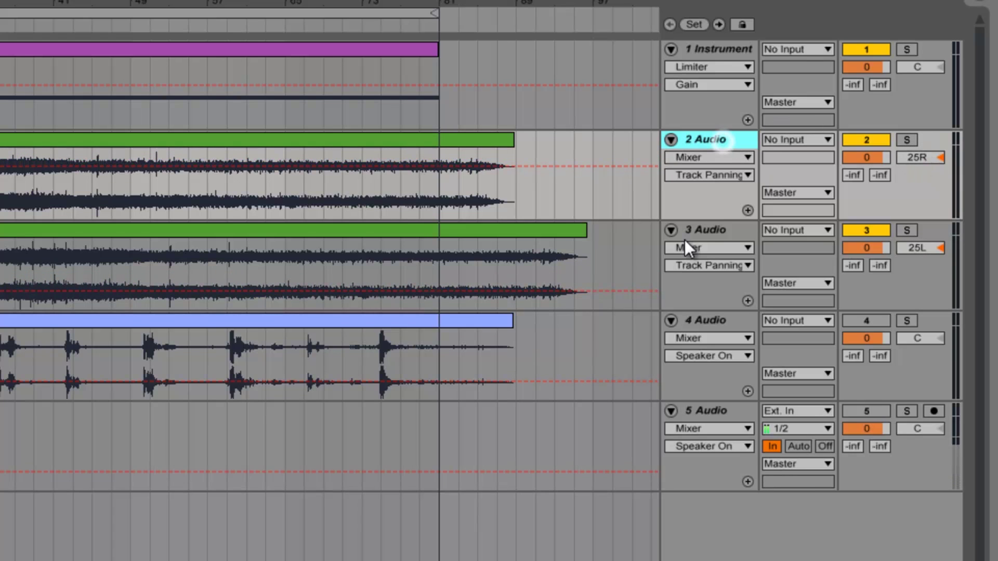
left_click(705, 233, "shift")
key("ctrl+g")
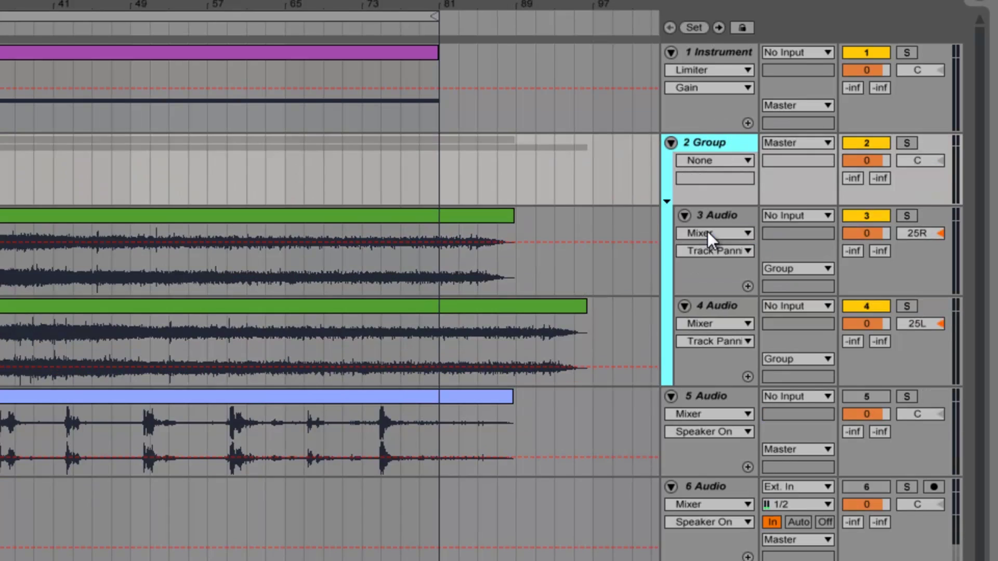
left_click(906, 143)
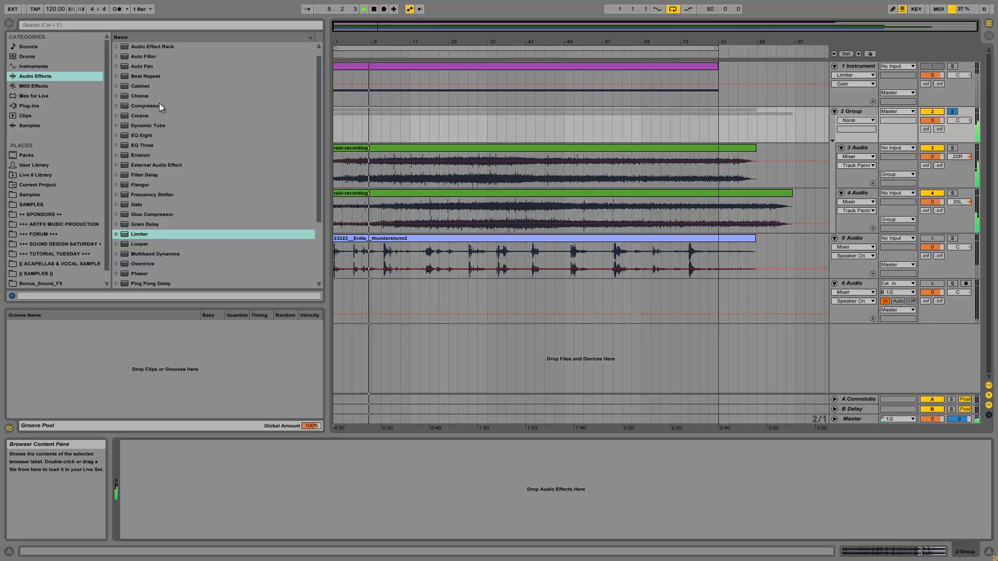
Step: Stop playback and add an Auto Filter to the group holding the two rain recordings
key("space")
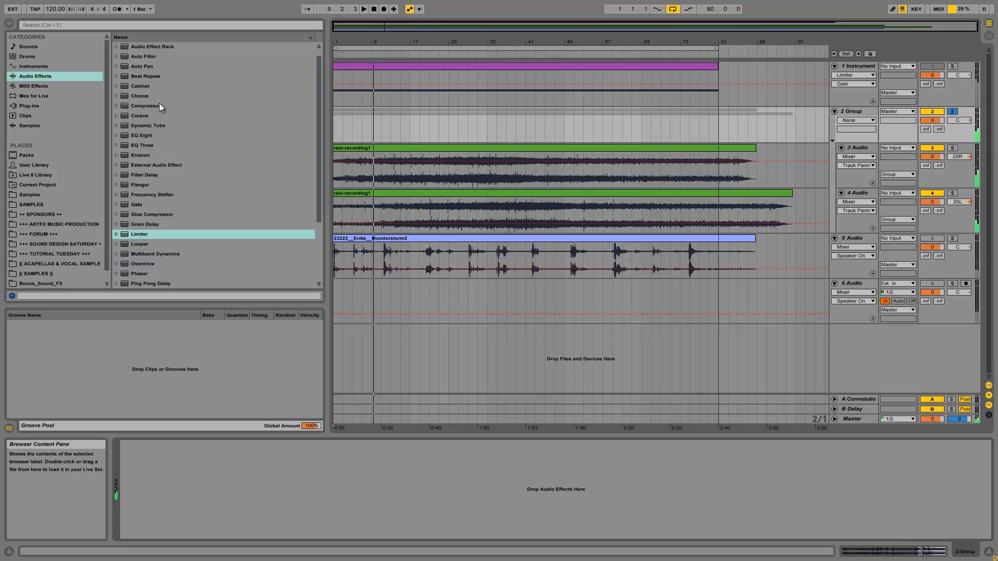
left_click_drag(135, 57, 241, 481)
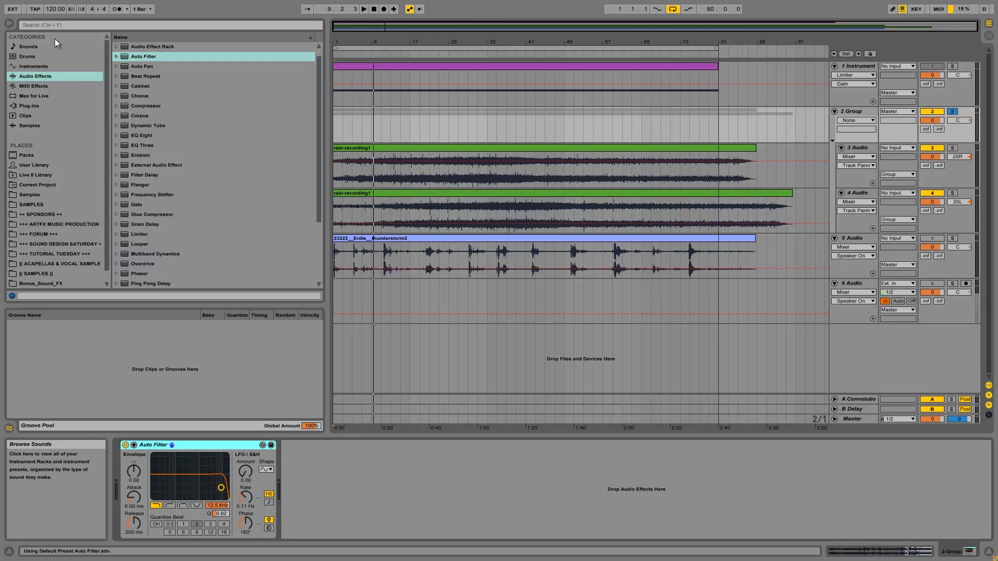
Step: Insert the Max for Live LFO audio effect in front of the Auto Filter on the rain group
left_click(29, 96)
left_click_drag(148, 115, 119, 467)
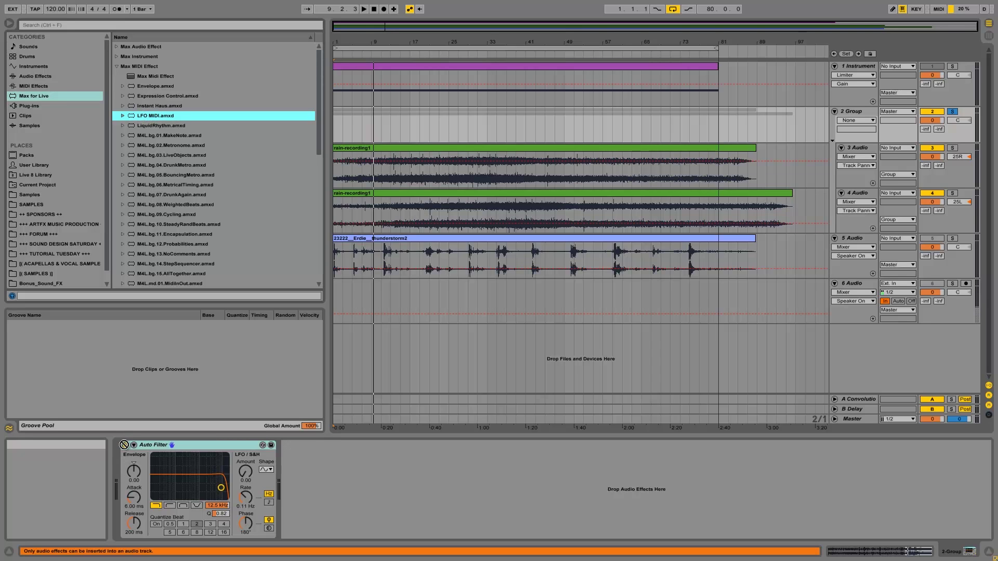
left_click_drag(154, 92, 116, 76)
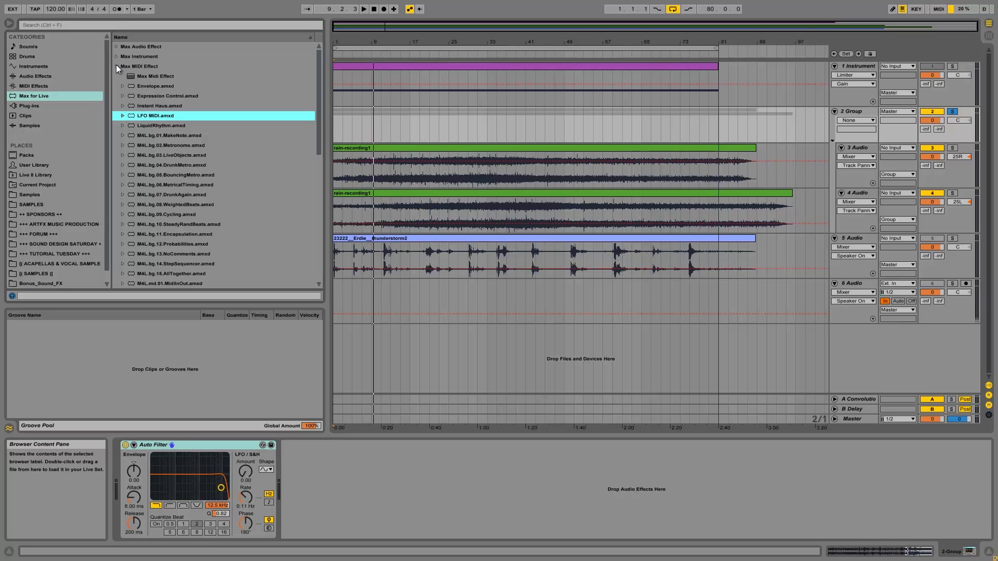
left_click(117, 66)
left_click(116, 57)
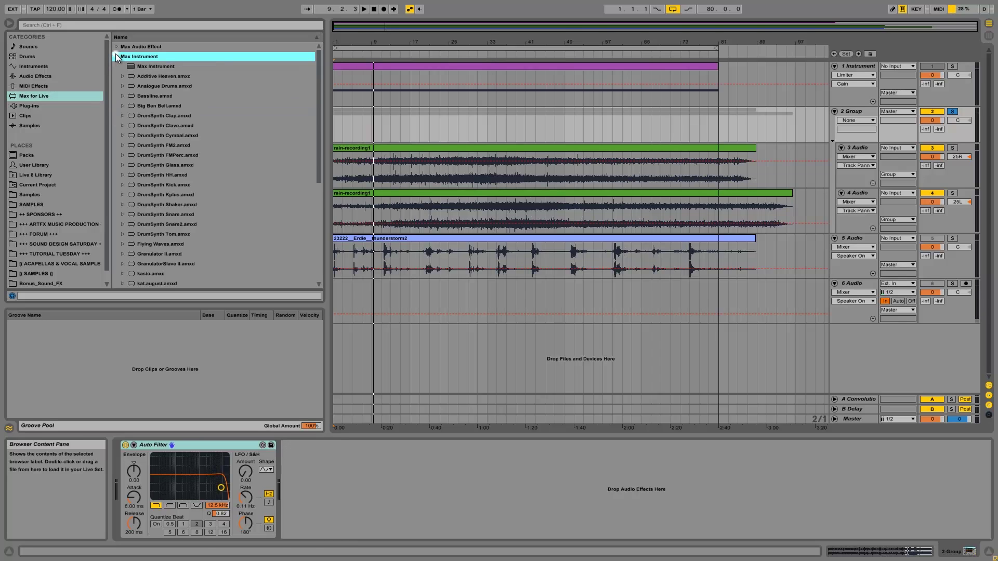
left_click(117, 47)
scroll(179, 160, "down", 5)
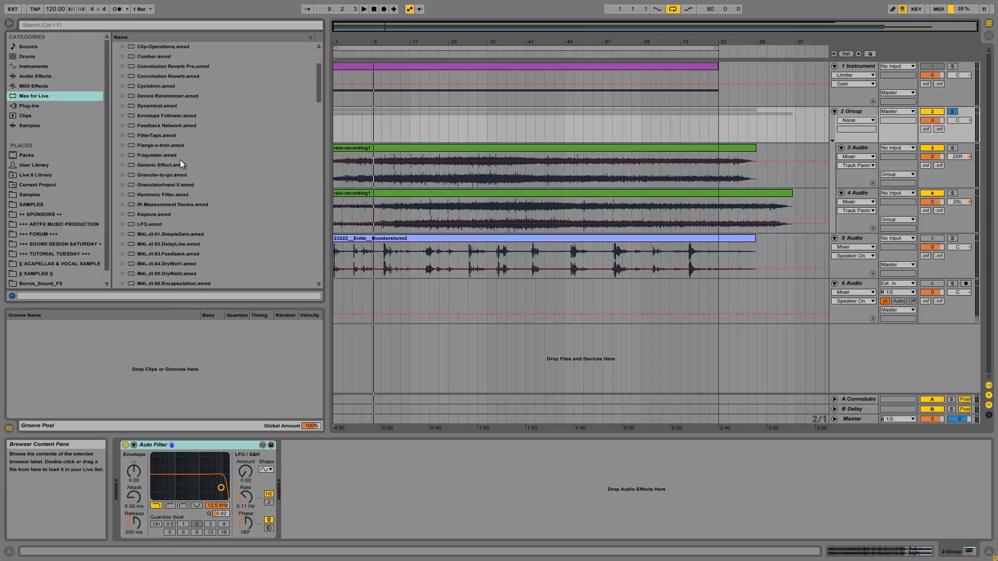
scroll(179, 161, "down", 1)
left_click_drag(147, 145, 136, 500)
left_click_drag(273, 426, 136, 488)
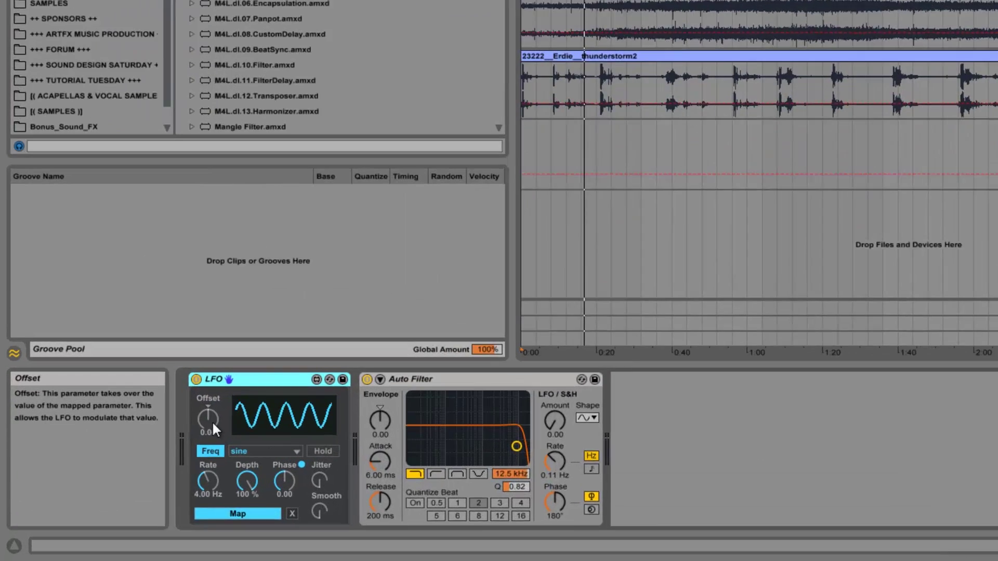
Step: Slow the rain group's LFO to a rate of 0.03 Hz and add slight jitter and smoothing
left_click_drag(213, 413, 206, 428)
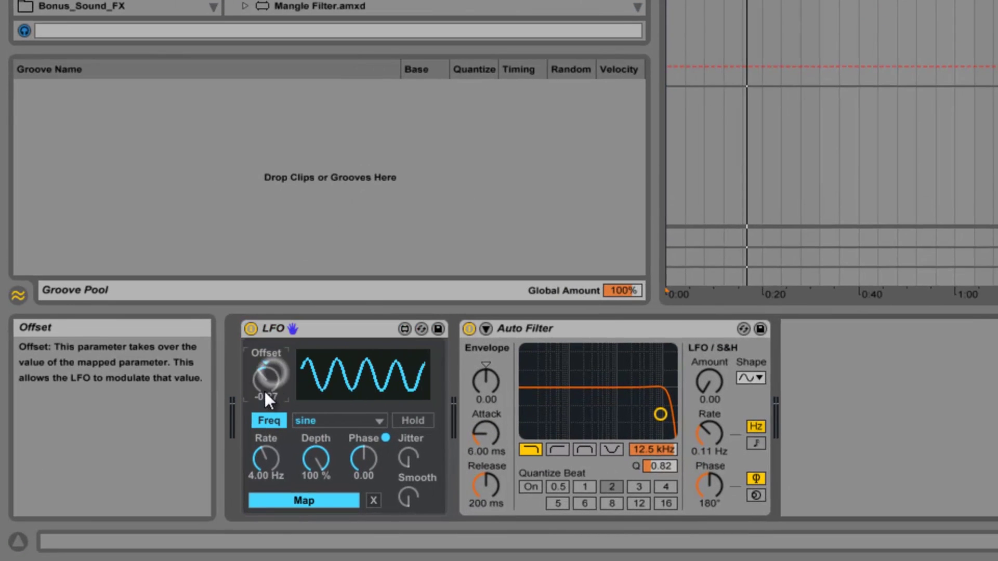
left_click_drag(265, 393, 259, 357)
left_click_drag(267, 441, 251, 506)
left_click_drag(265, 453, 263, 460)
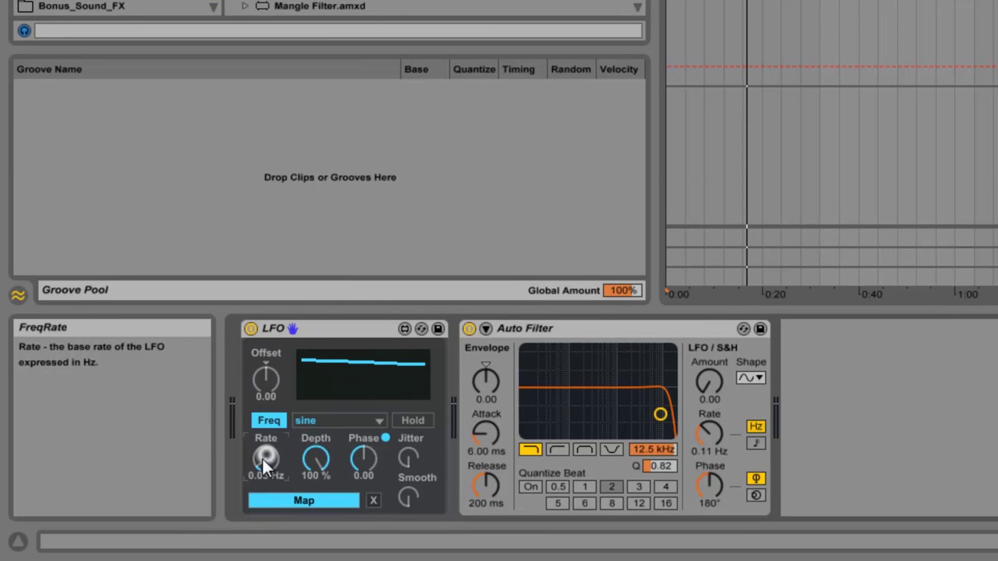
mouse_move(404, 453)
left_mouse_down()
mouse_move(404, 428)
mouse_move(393, 464)
left_mouse_up()
left_click_drag(416, 512, 417, 478)
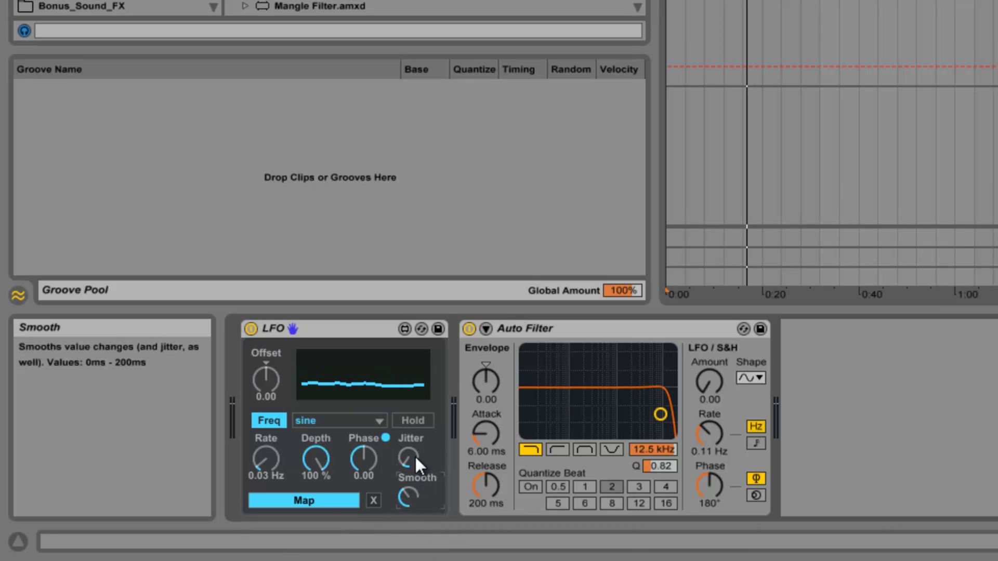
Step: Map the LFO to the Auto Filter's frequency and set its depth to 3.28 % and offset to 0.77
left_click(323, 497)
left_click(644, 448)
left_click_drag(315, 460, 316, 521)
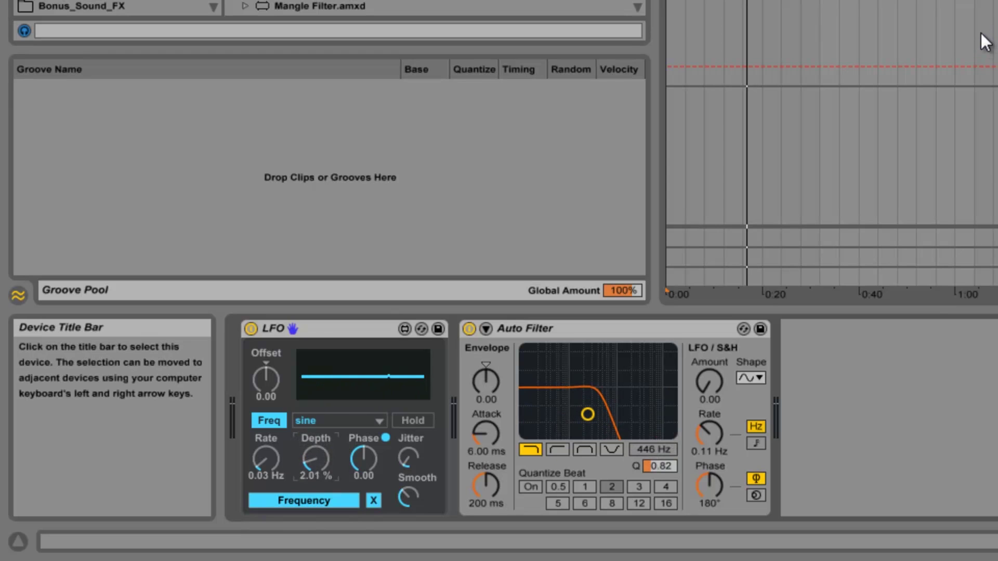
left_click_drag(313, 454, 313, 450)
left_click(367, 459)
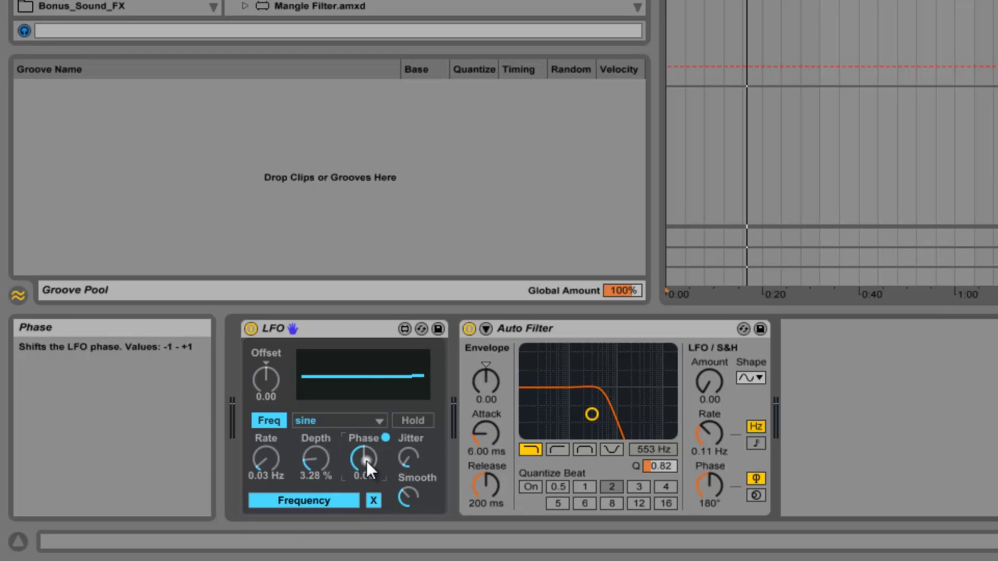
left_click_drag(264, 378, 256, 328)
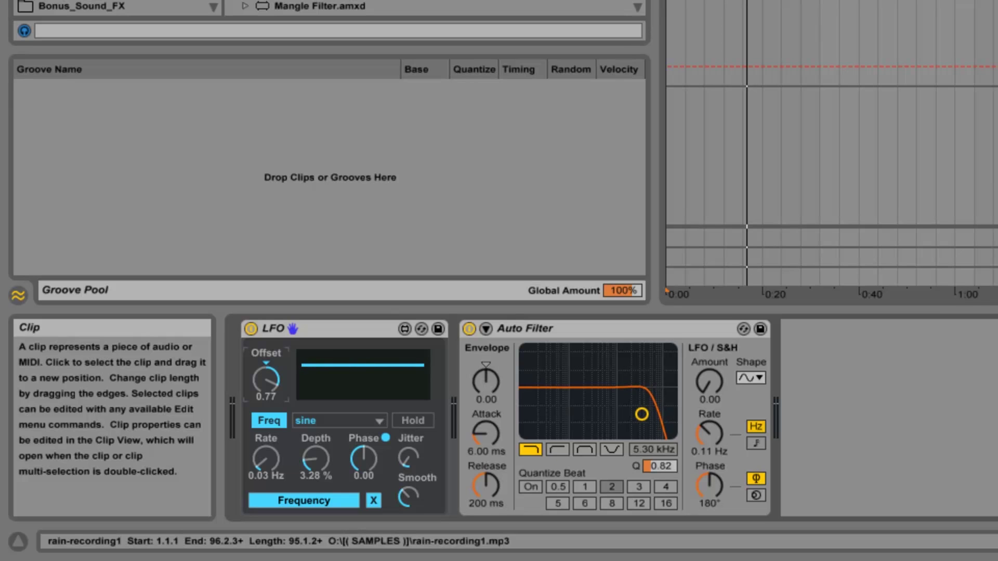
Step: Play the rain from the start while refining the LFO offset to 0.82 and depth to 0.75 %, and stop playback
left_click(667, 2)
key("space")
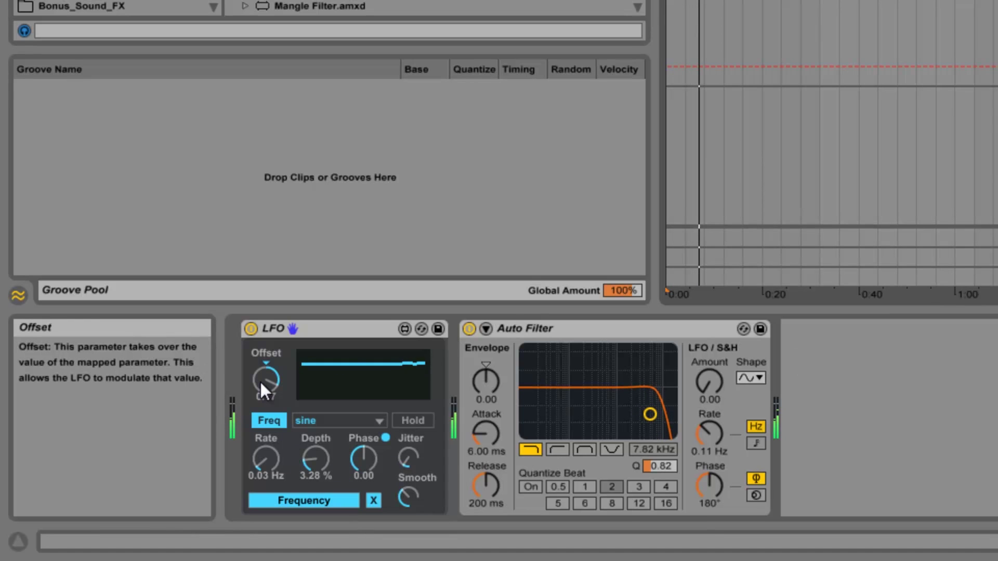
left_click_drag(260, 381, 258, 378)
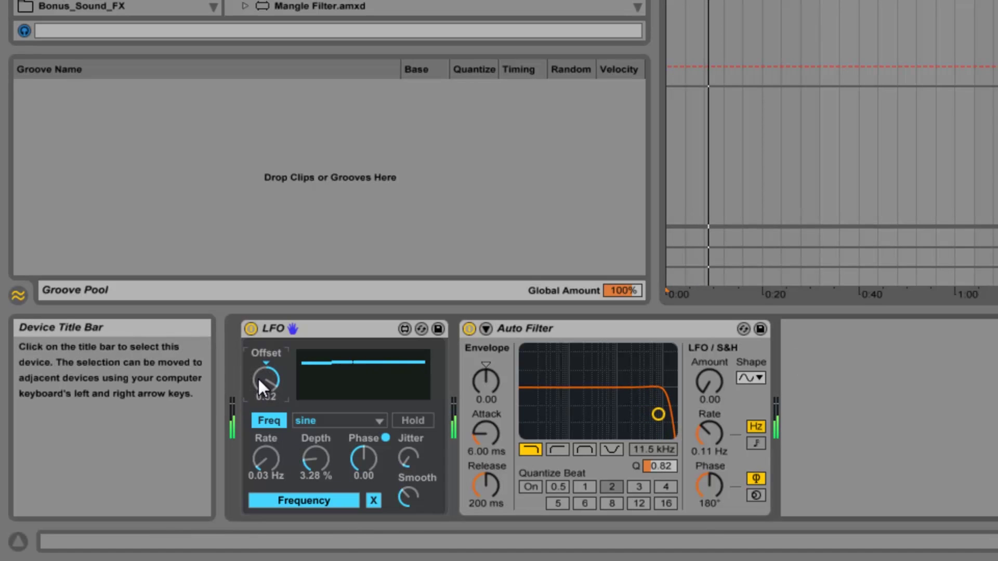
left_click_drag(312, 460, 313, 456)
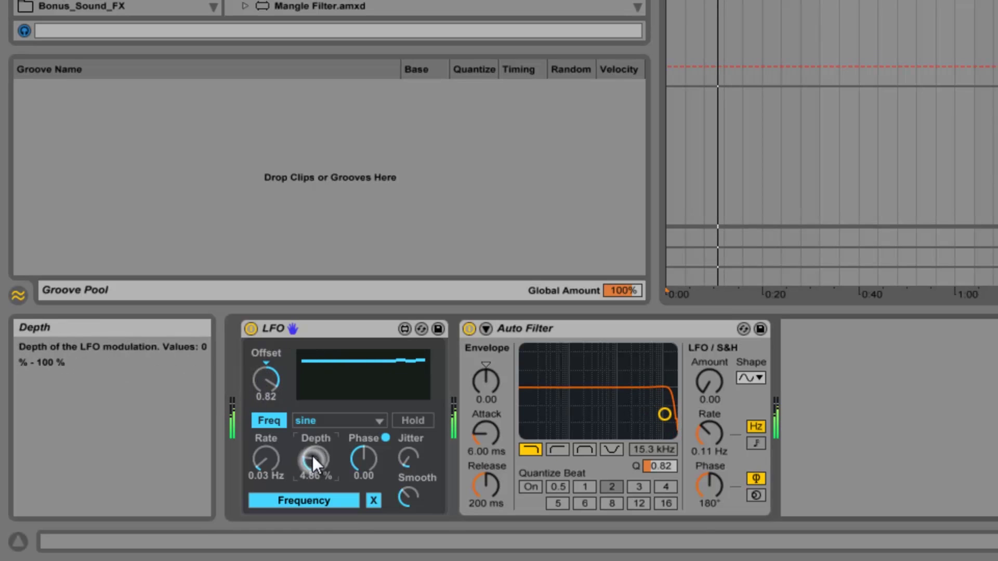
left_click(411, 456)
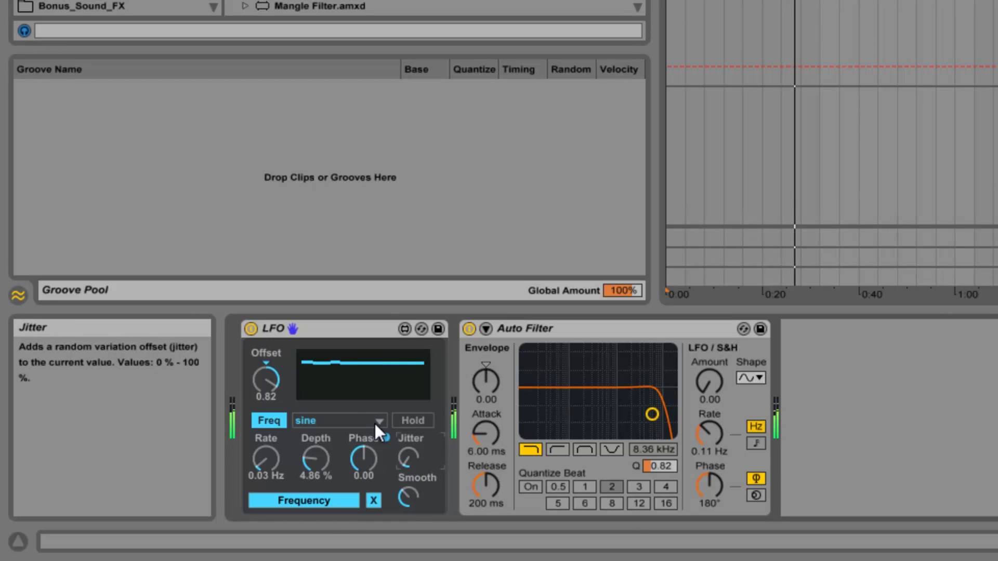
mouse_move(314, 463)
left_mouse_down()
mouse_move(297, 481)
mouse_move(314, 473)
left_mouse_up()
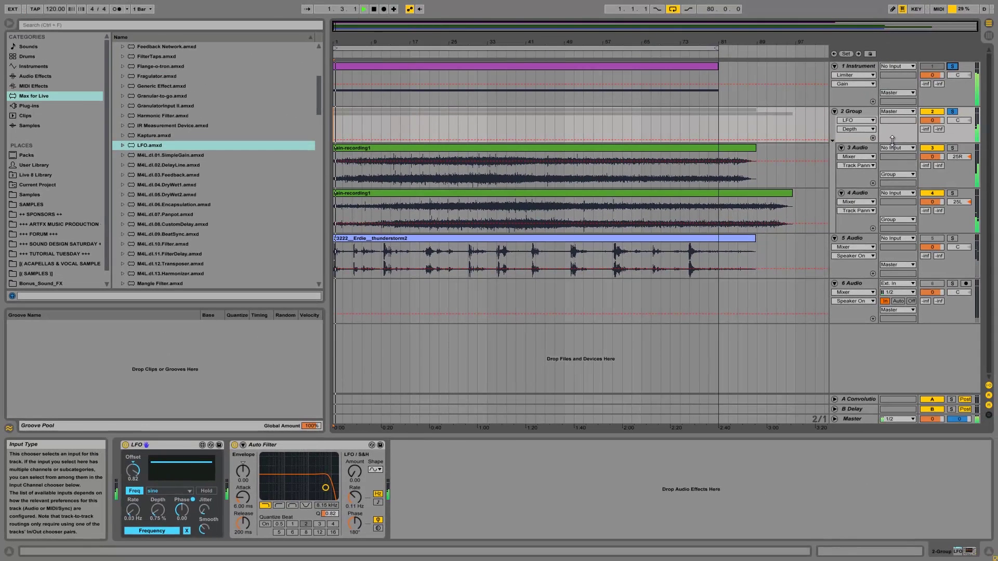
key("space")
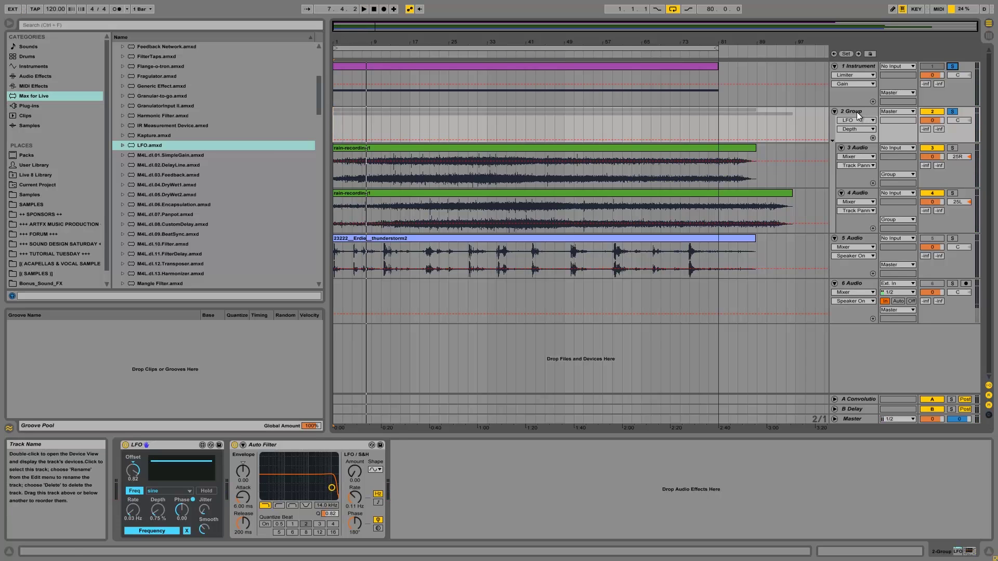
Step: Lower the volumes of the instrument noise track and the rain group to -10.0 dB each
left_click(857, 66)
left_click_drag(931, 73, 935, 78)
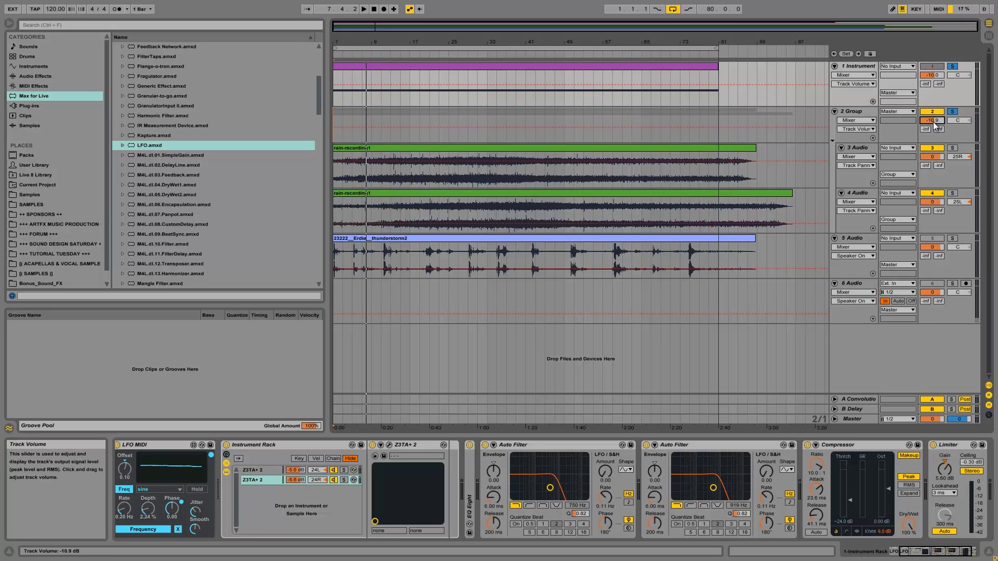
left_click_drag(933, 120, 934, 120)
Step: Solo the thunderstorm recording's audio track
left_click(875, 245)
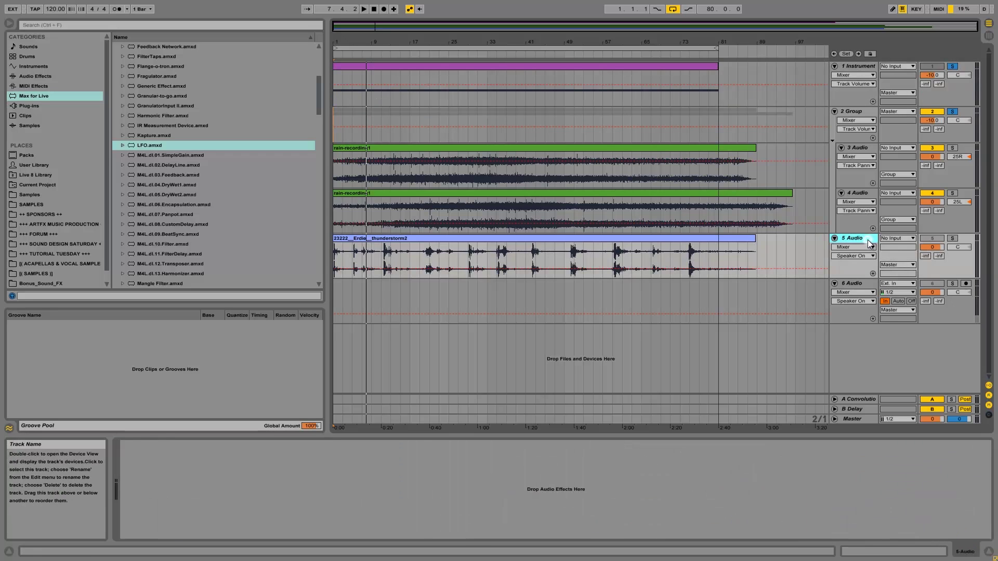
left_click(938, 239)
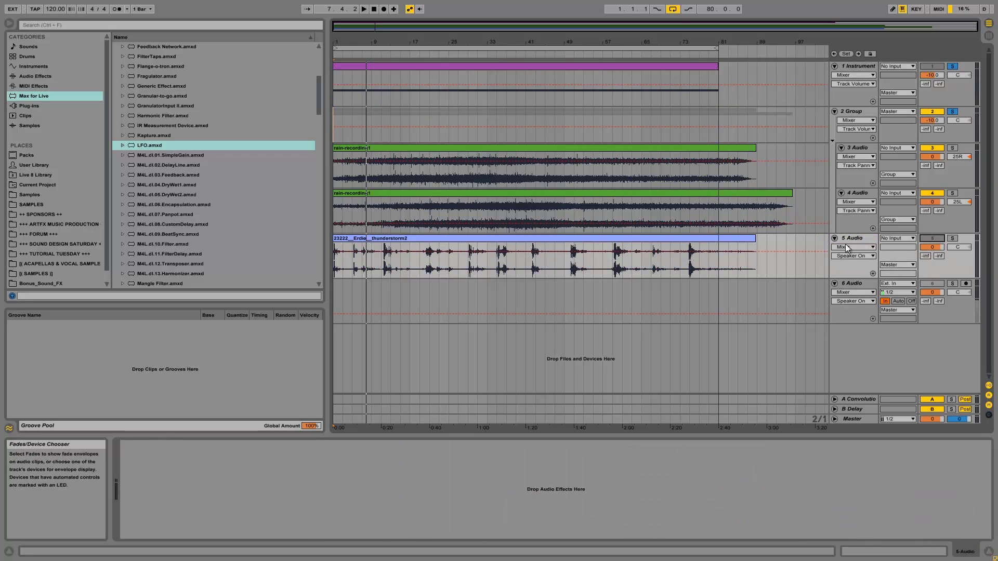
left_click(954, 239)
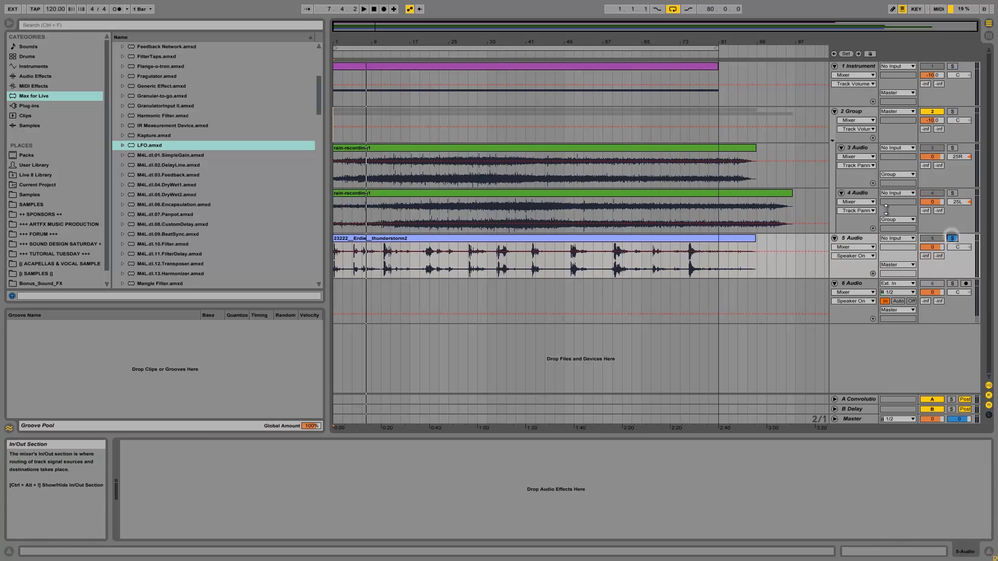
left_click(929, 238)
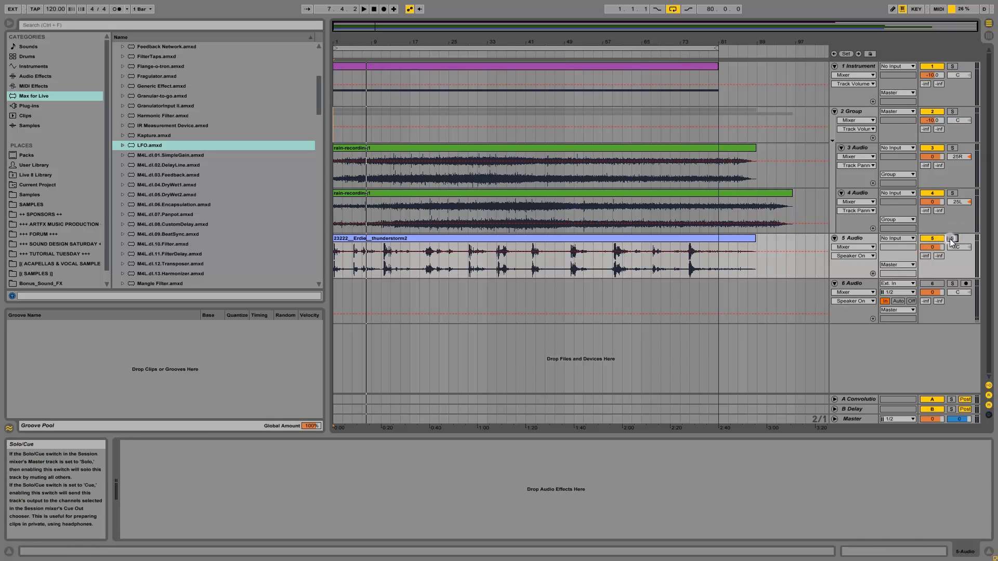
Step: Open the thunderstorm clip's sample view and listen to the soloed recording from the start
left_click(366, 239)
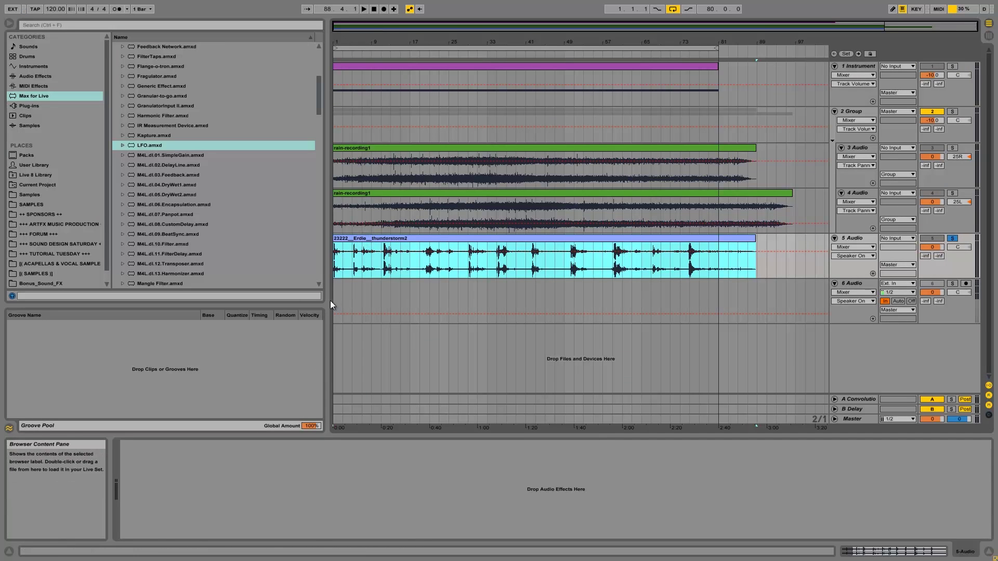
double_click(363, 239)
left_click_drag(293, 446, 293, 447)
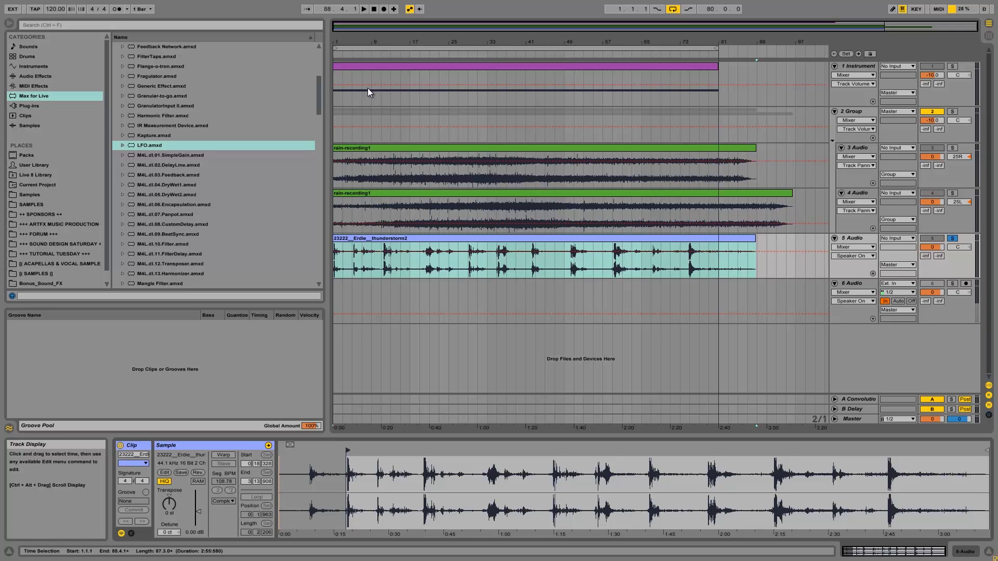
key("space")
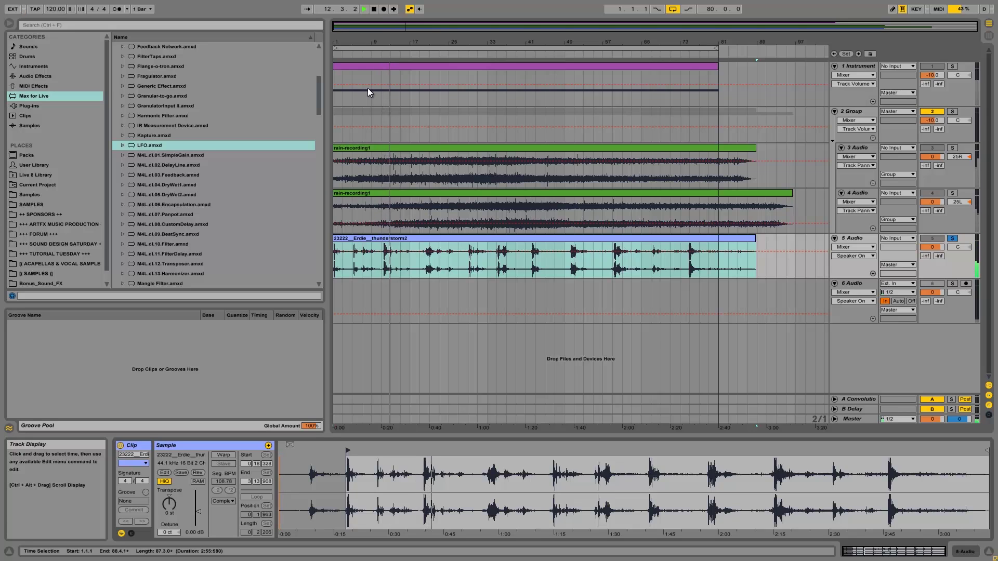
key("space")
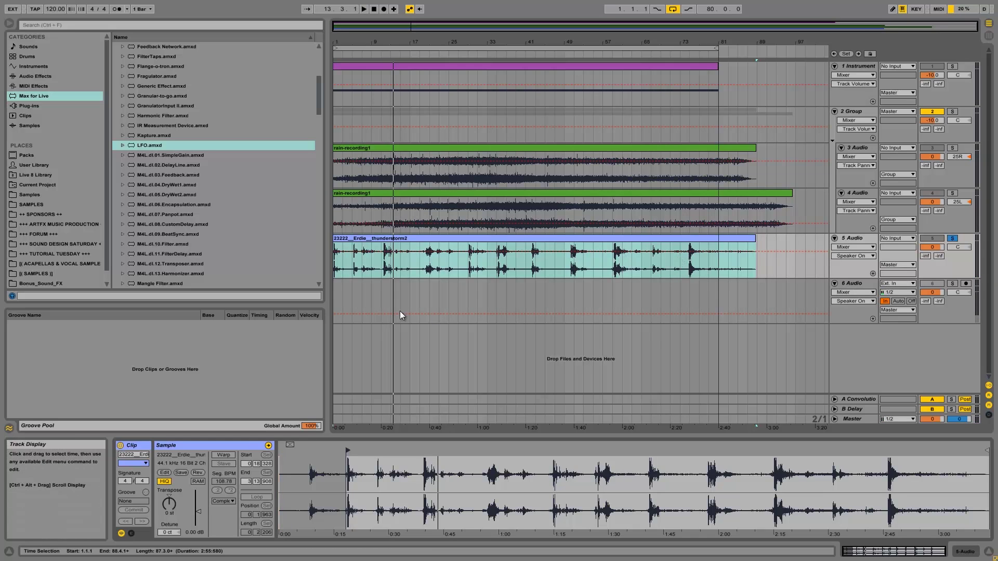
Step: Return to the start of the arrangement and add a Compressor to the thunderstorm track
left_click(340, 262)
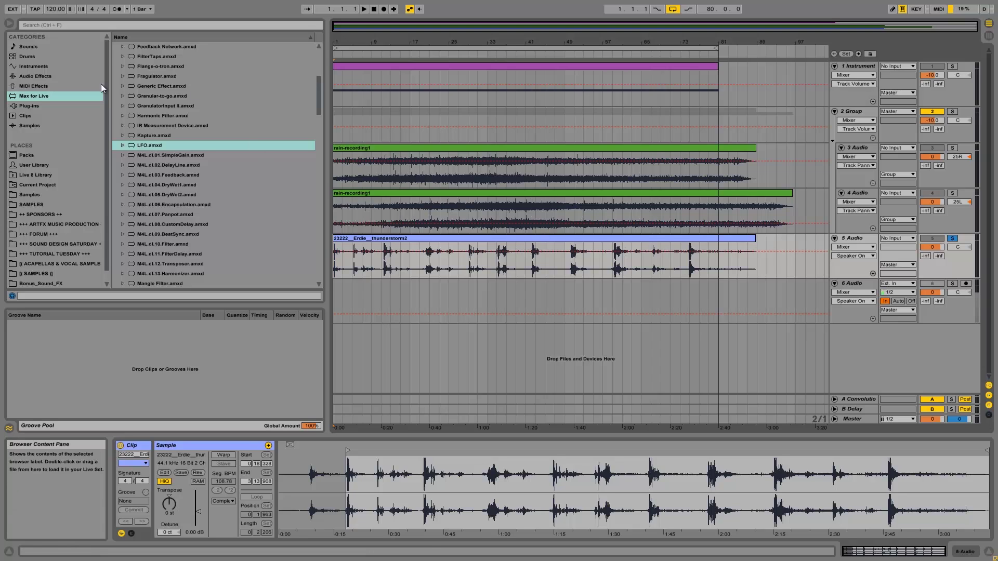
left_click(37, 67)
left_click(37, 78)
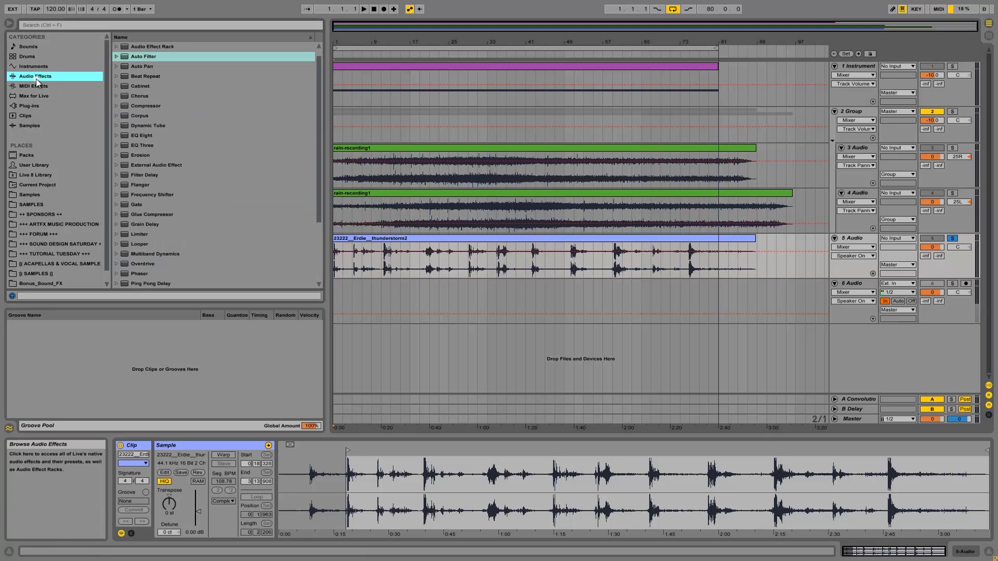
left_click(143, 105)
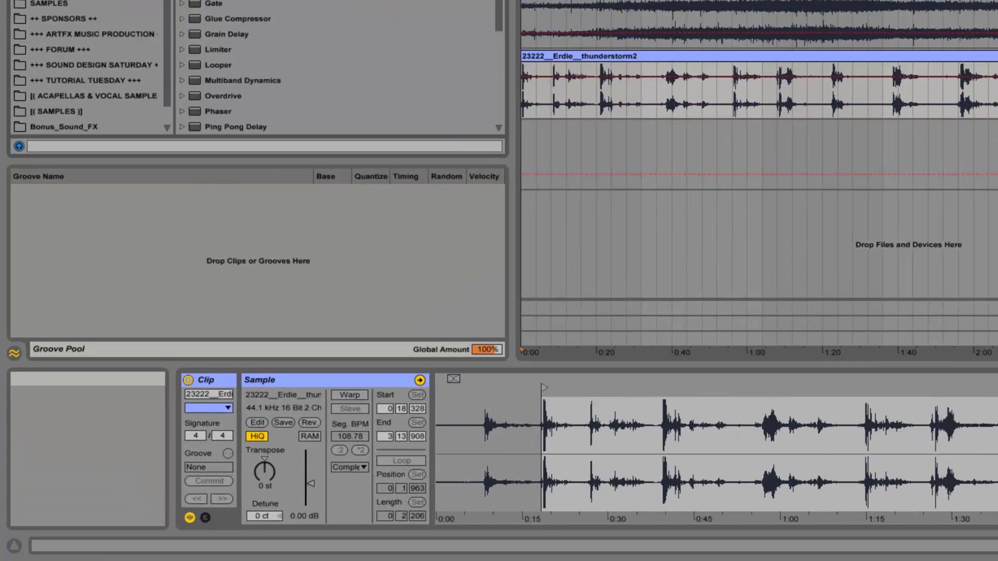
left_click_drag(260, 1, 733, 447)
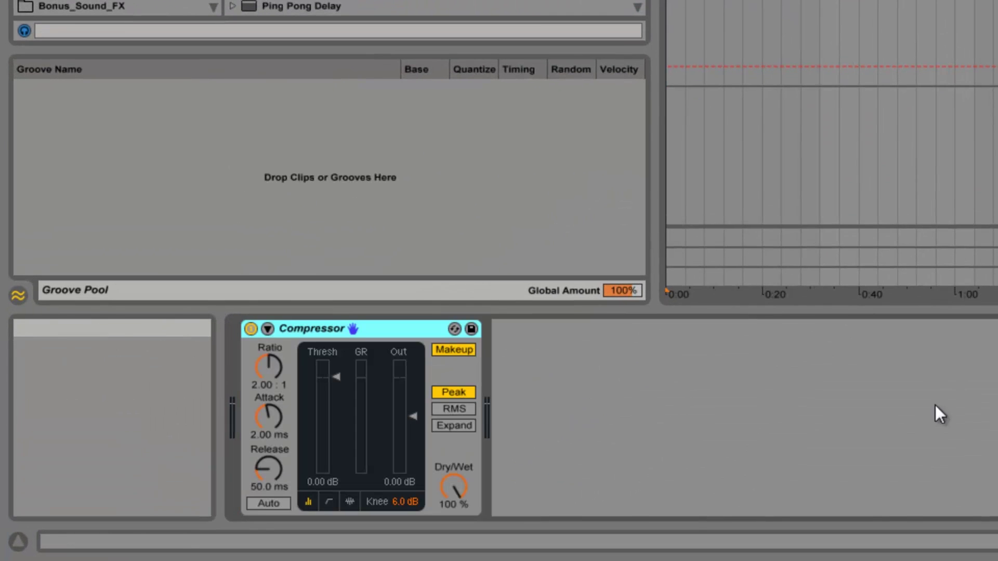
Step: Set the thunder Compressor's ratio to 6.30:1, attack to 23.6 ms and threshold to -16.0 dB
left_click_drag(279, 367, 279, 353)
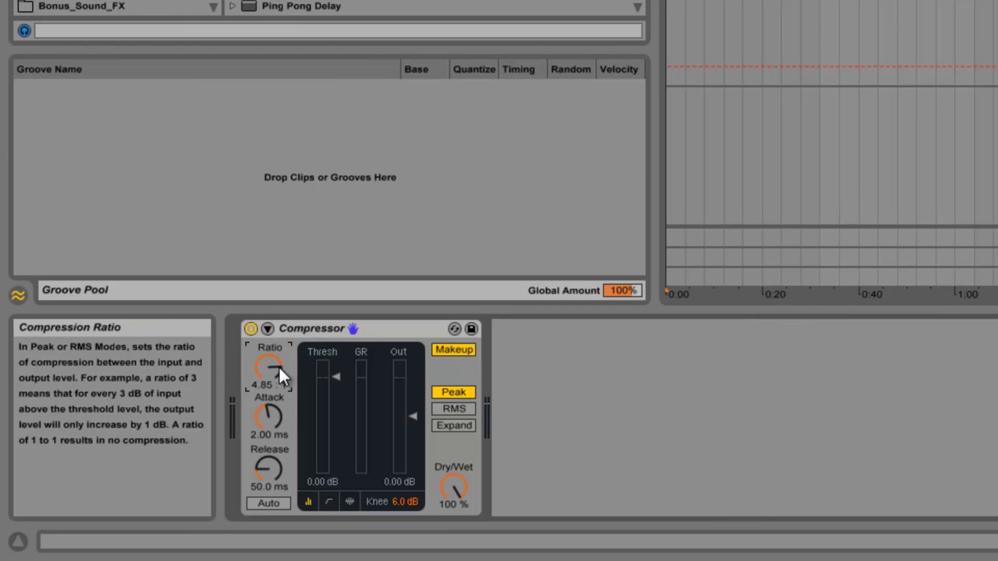
scroll(279, 368, "down", 5)
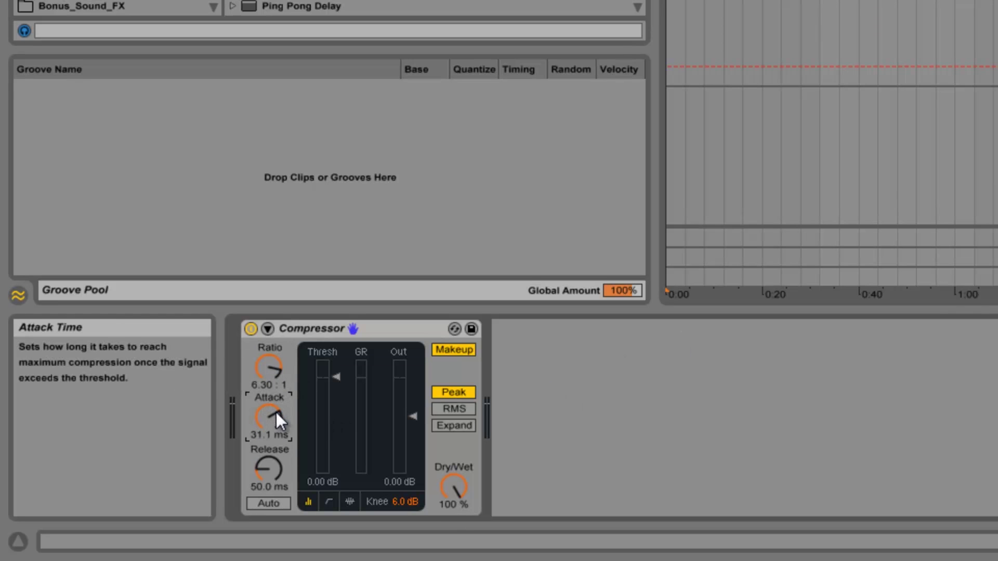
scroll(273, 419, "down", 5)
scroll(335, 379, "down", 8)
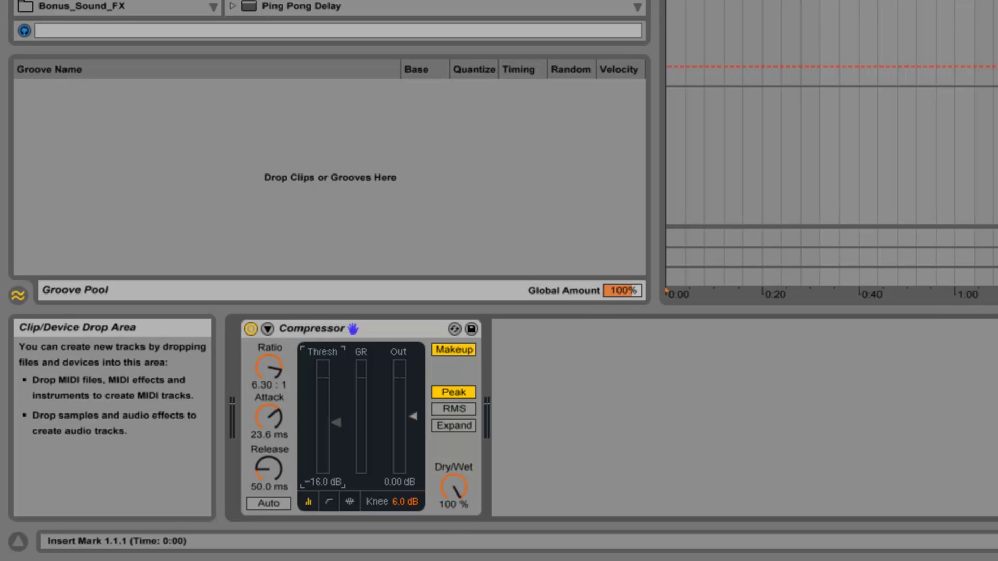
Step: Add a Limiter after the Compressor on the thunderstorm track and listen to the soloed recording from the start
left_click_drag(575, 240, 670, 379)
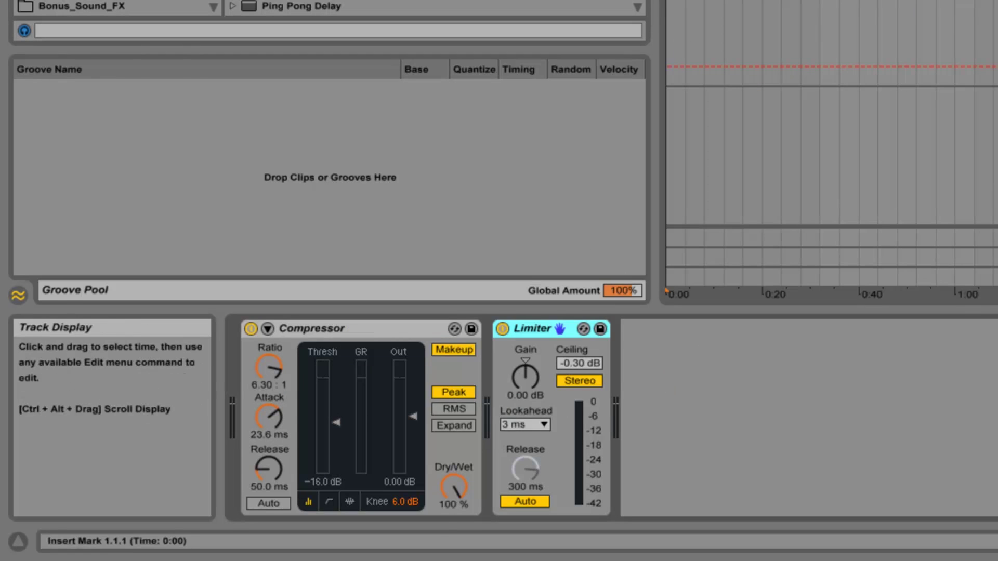
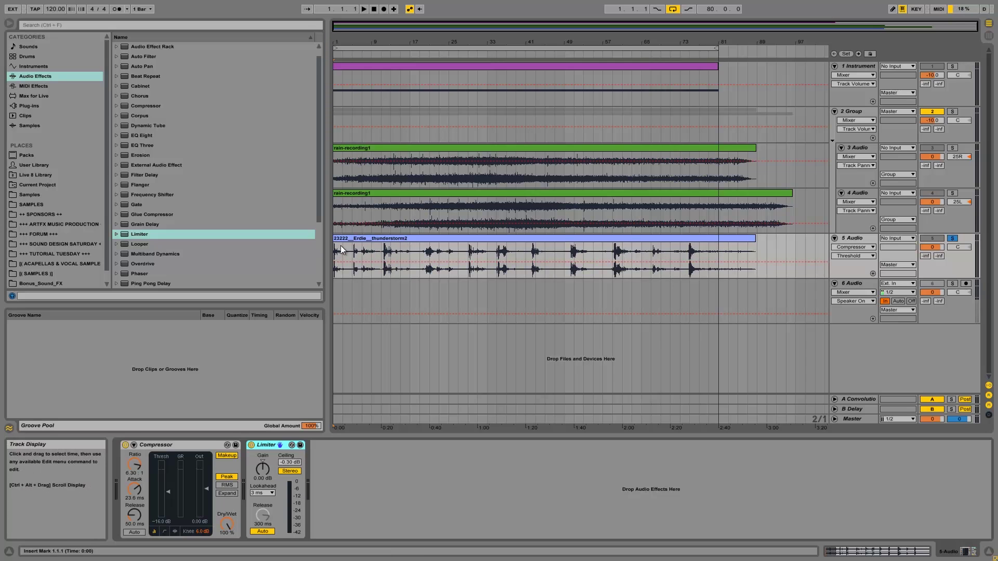
left_click_drag(342, 37, 393, 41)
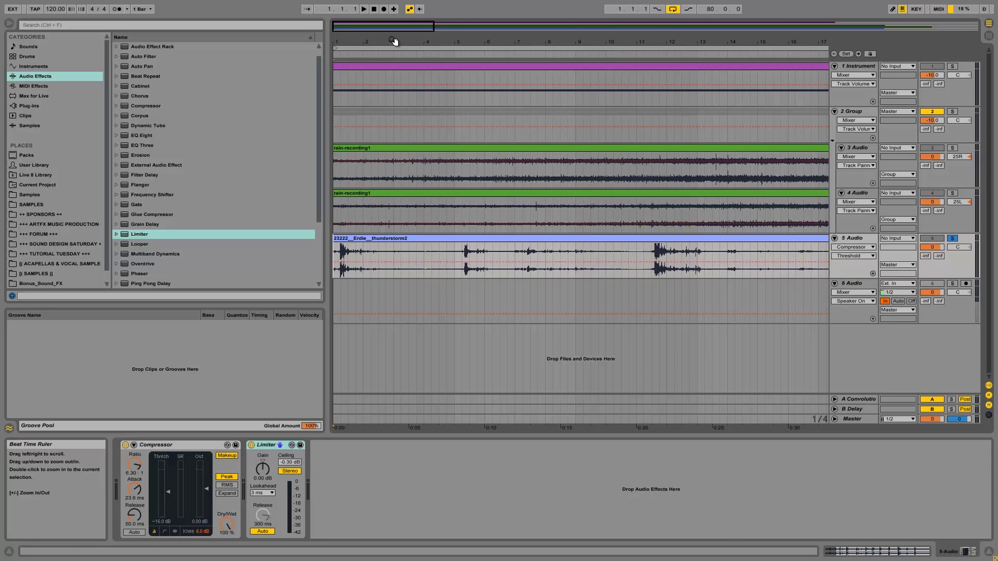
left_click(336, 252)
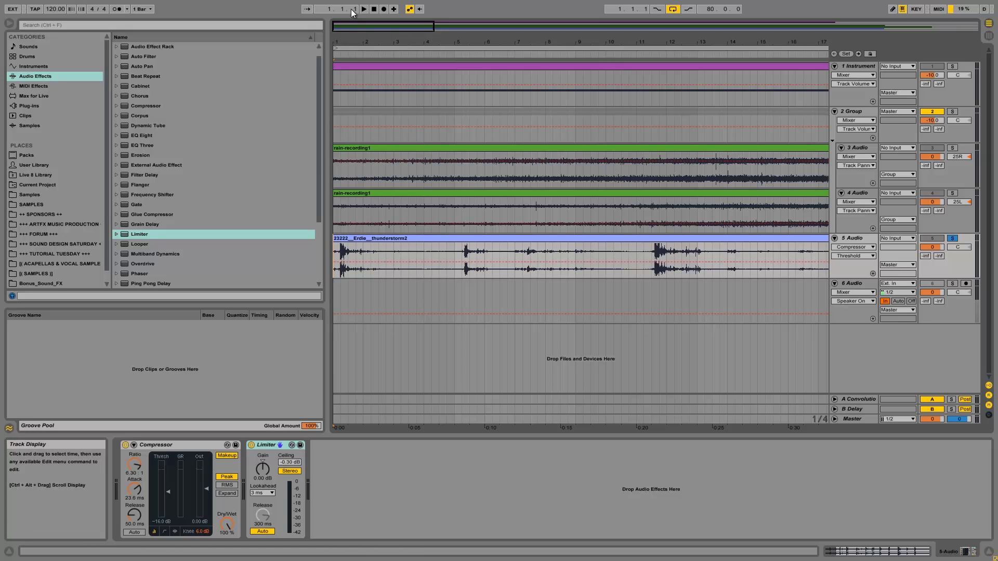
left_click_drag(356, 42, 355, 29)
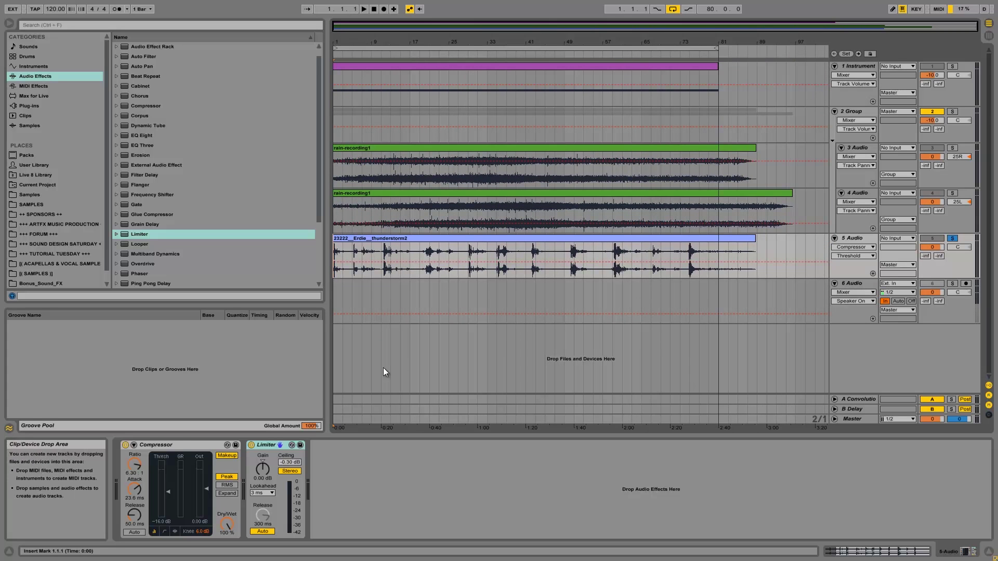
key("space")
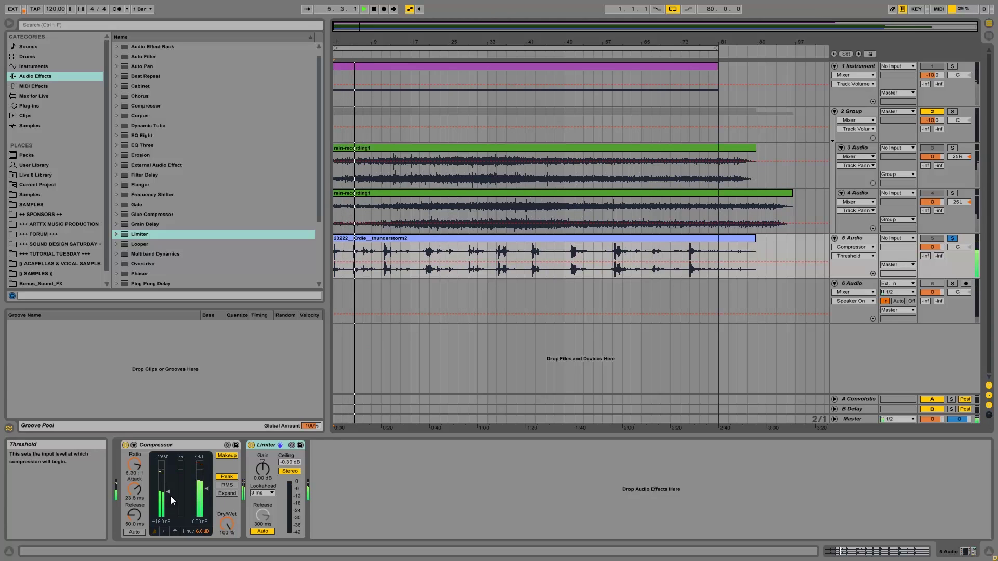
key("space")
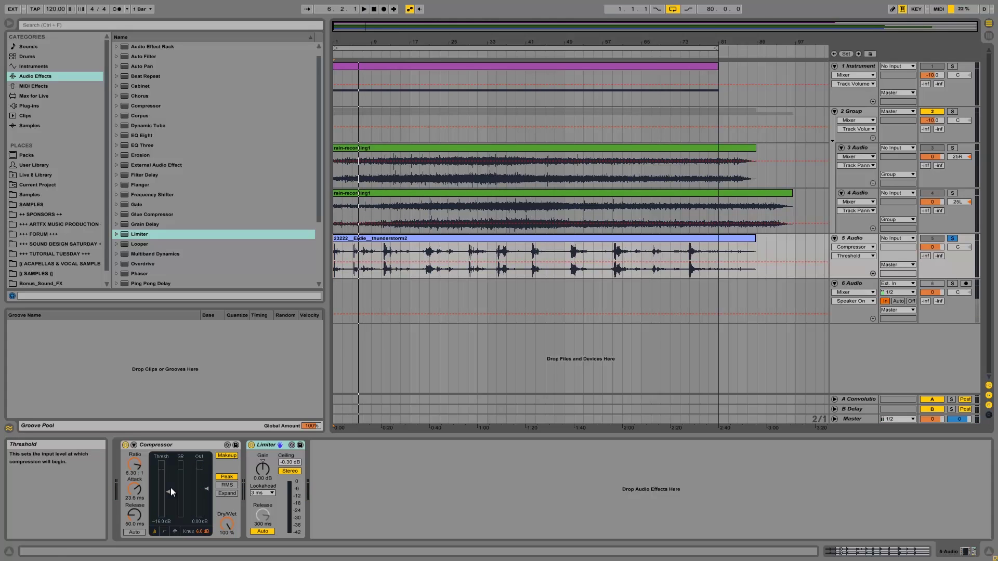
Step: Audition the thunder from bar 5, set its Limiter gain to 3.40 dB, then unsolo the track and set its volume to -10.0
left_click(352, 245)
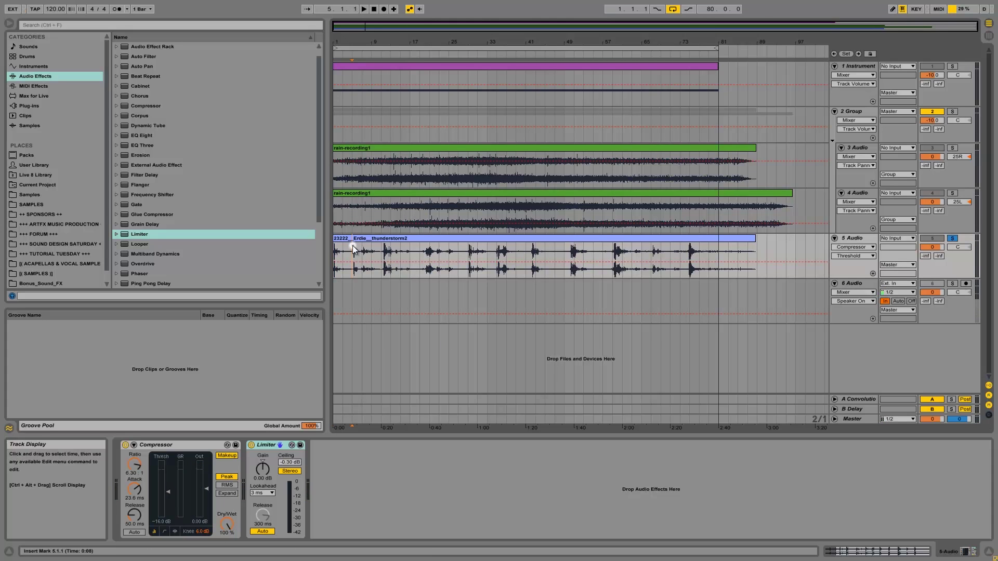
key("space")
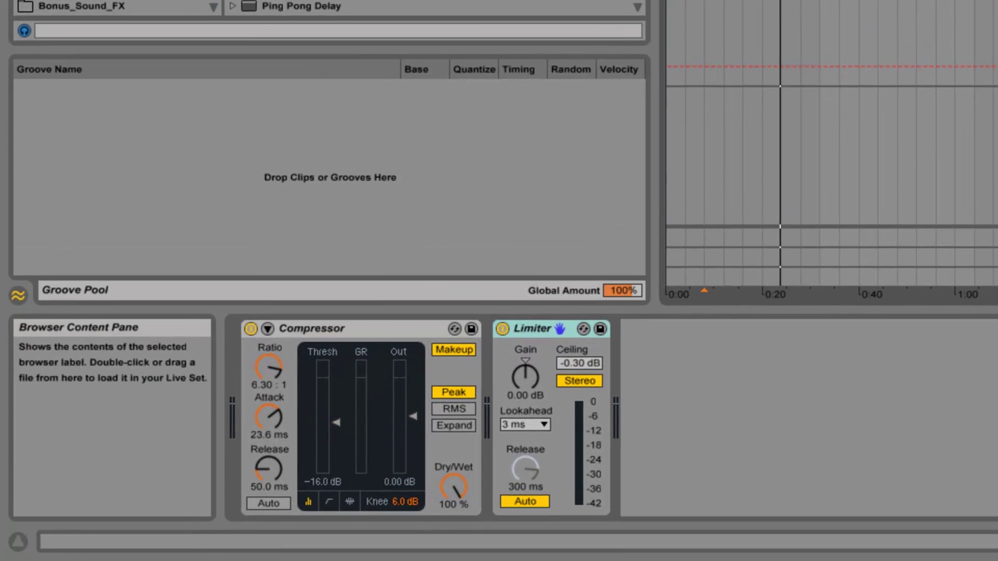
left_click_drag(525, 379, 522, 376)
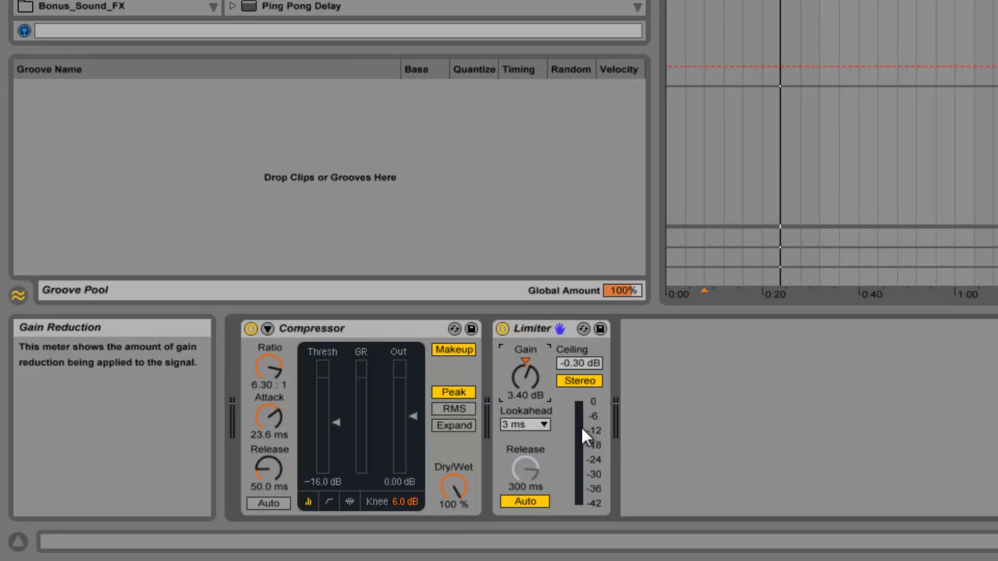
key("space")
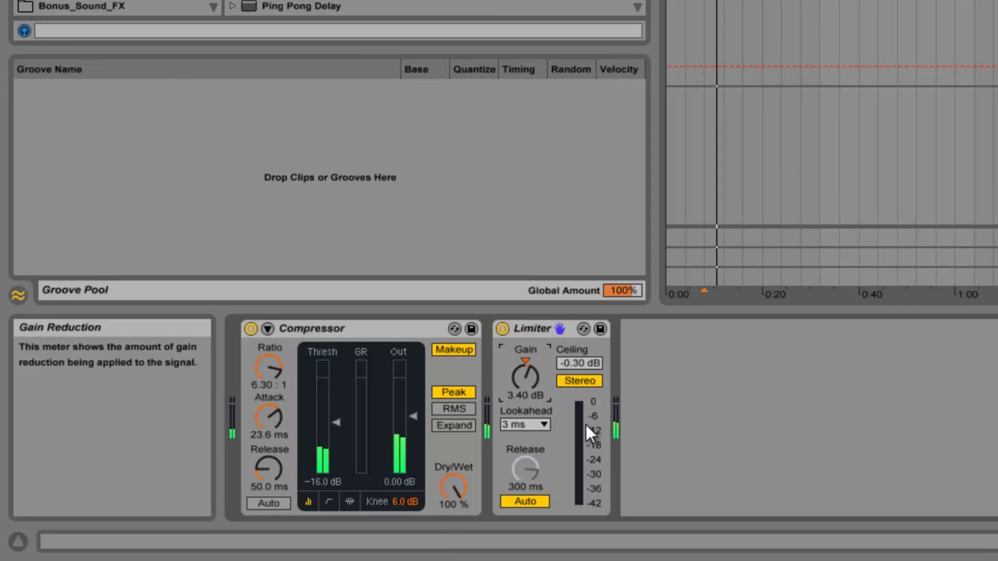
key("space")
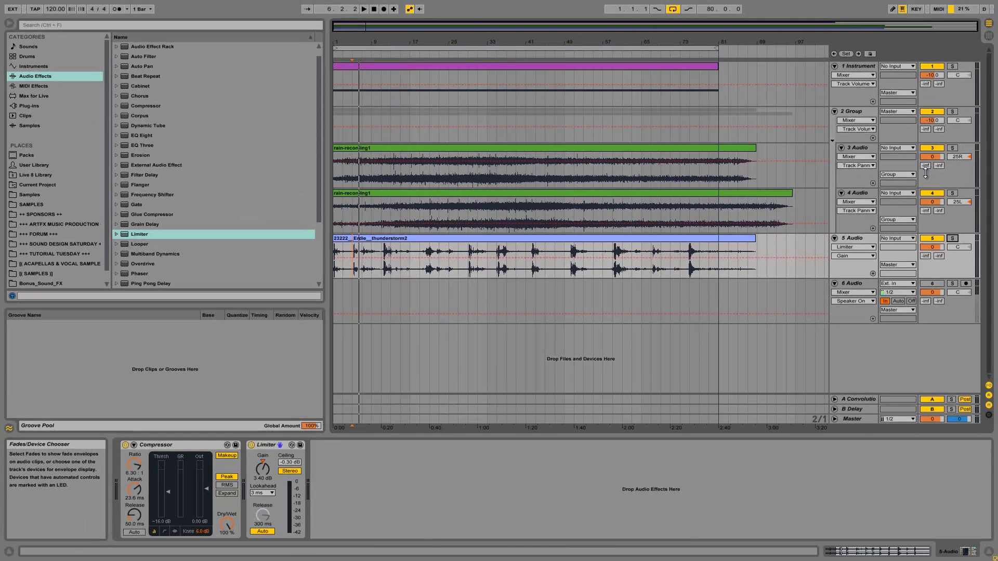
left_click_drag(933, 247, 938, 252)
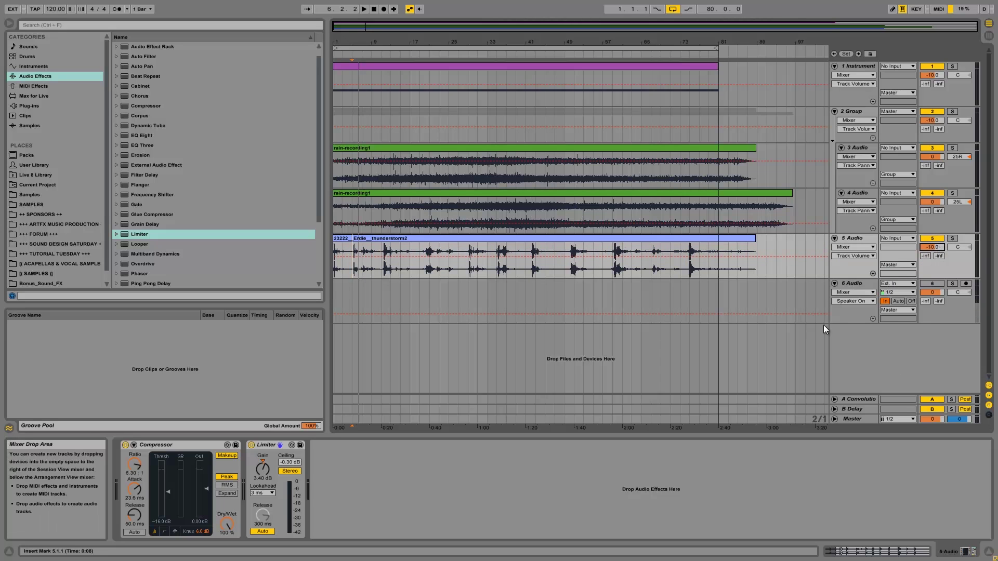
Step: Close the TapeIt 2 window on the Master track and insert a Limiter before TapeIt 2
left_click(852, 418)
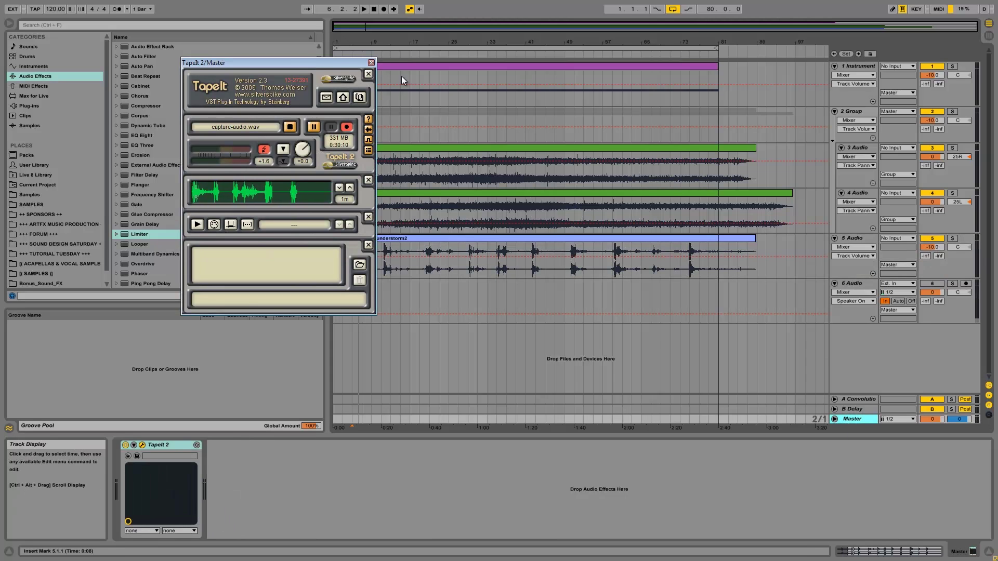
left_click(372, 62)
left_click_drag(136, 232, 132, 456)
left_click_drag(140, 237, 127, 450)
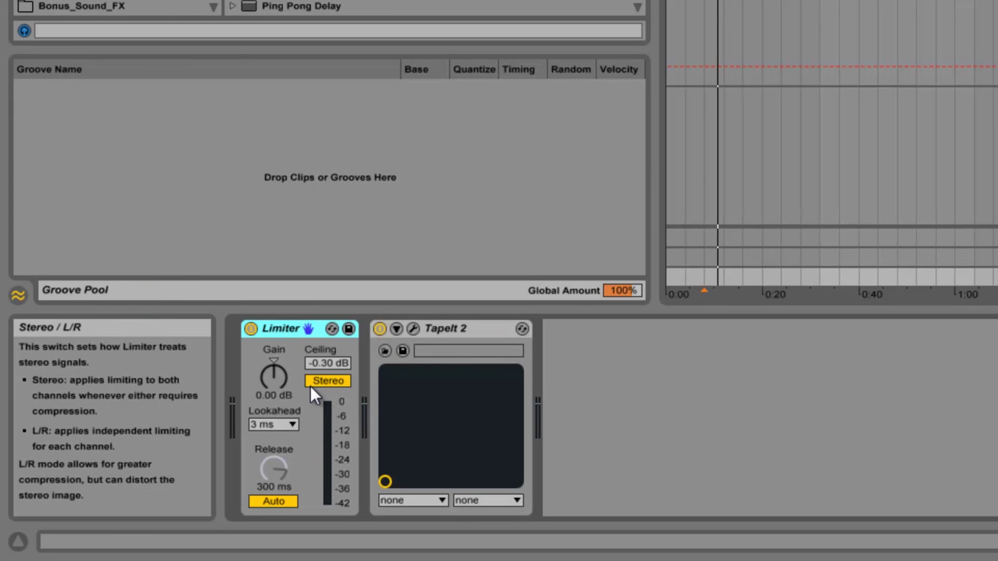
Step: During playback, add a Compressor before the Master track's Limiter, with attack 8.64 ms and threshold -21.9 dB
key("space")
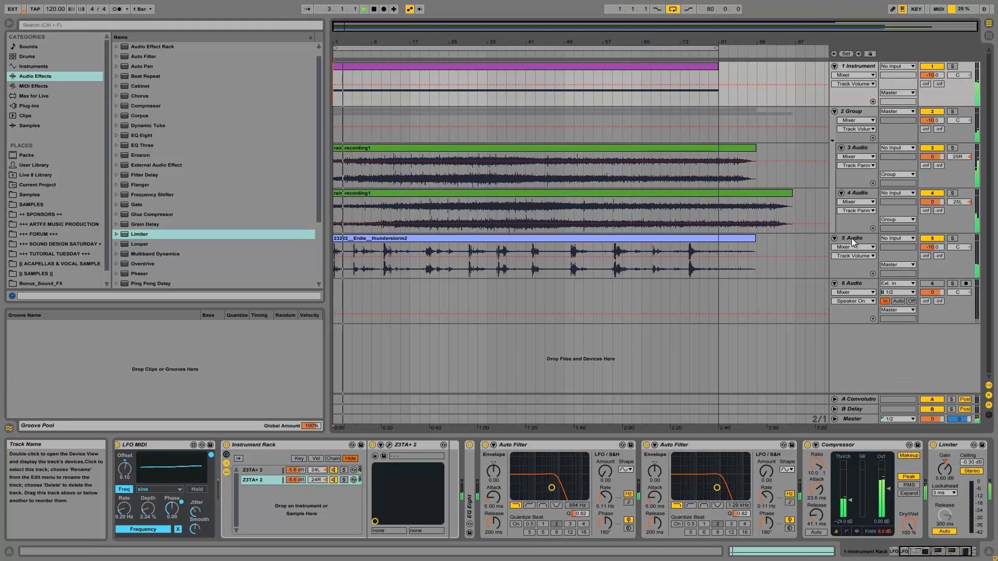
left_click(859, 419)
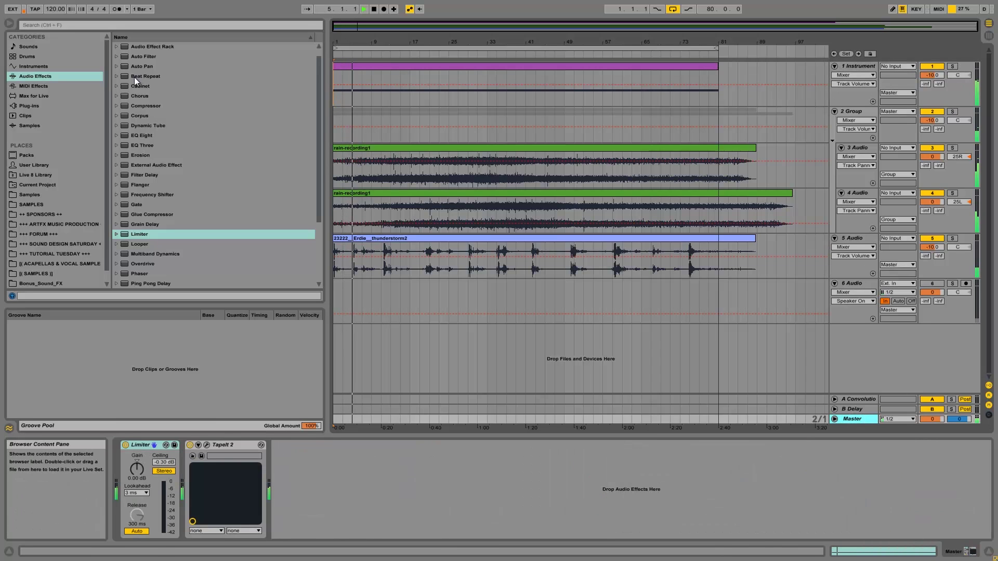
left_click_drag(133, 105, 118, 496)
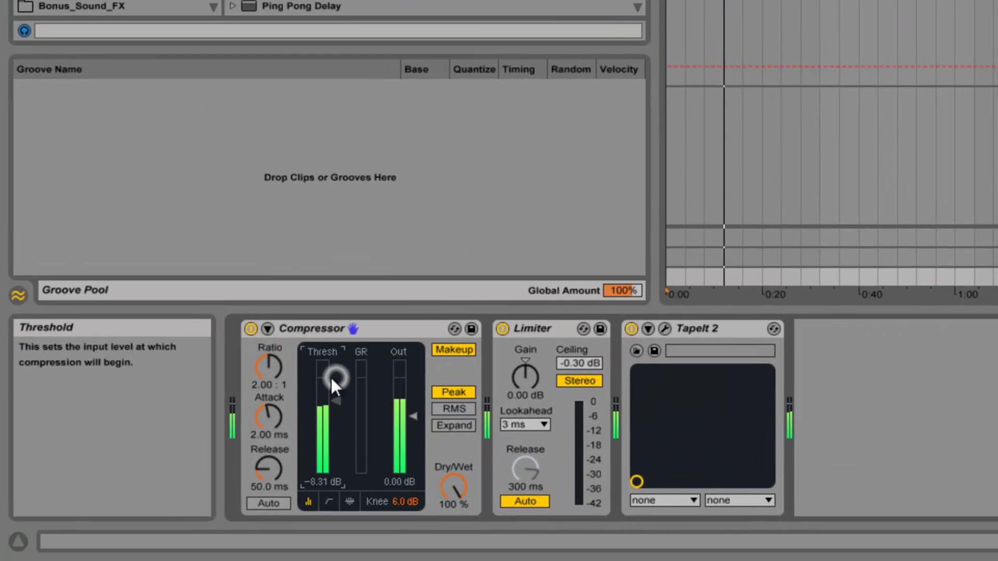
left_click_drag(312, 389, 332, 416)
left_click_drag(266, 416, 266, 414)
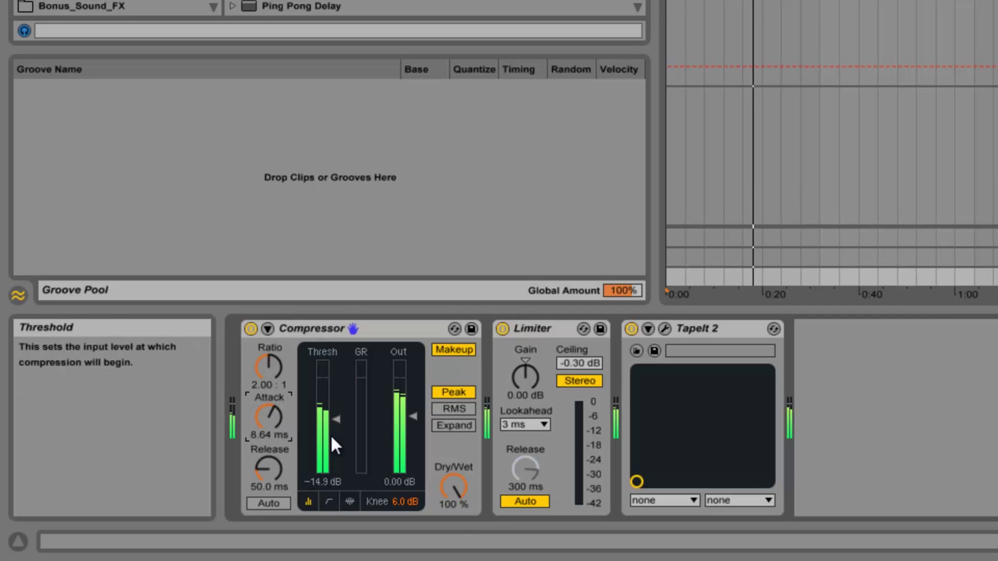
left_click_drag(333, 419, 347, 428)
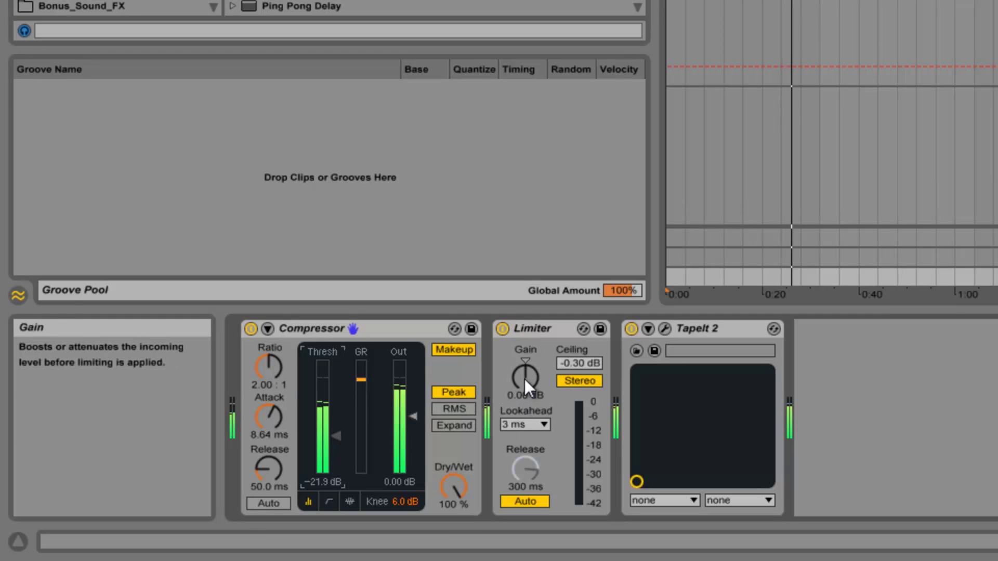
Step: Set the Master Limiter's gain to 3.10 dB while the full mix plays
left_click_drag(524, 379, 525, 378)
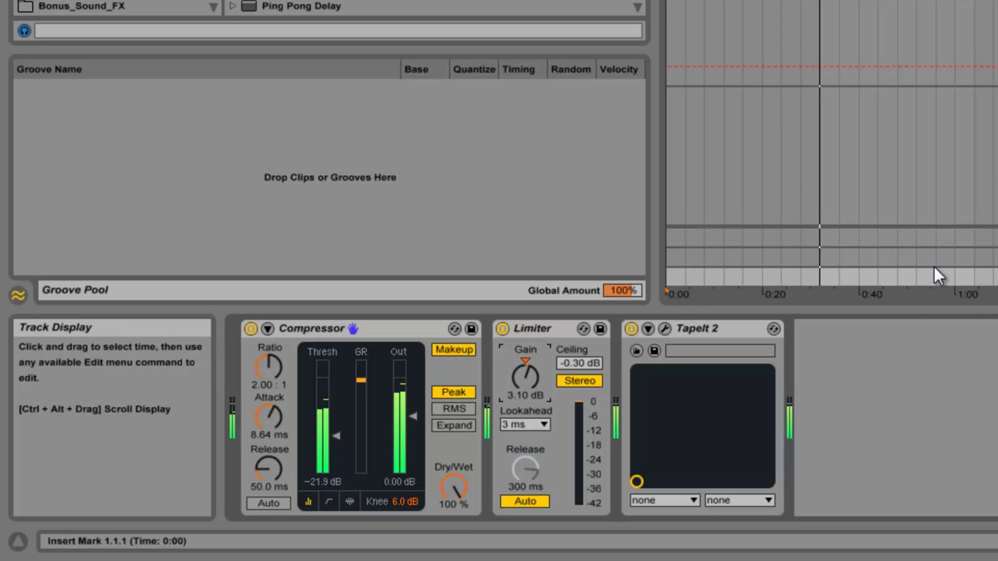
left_click(370, 328)
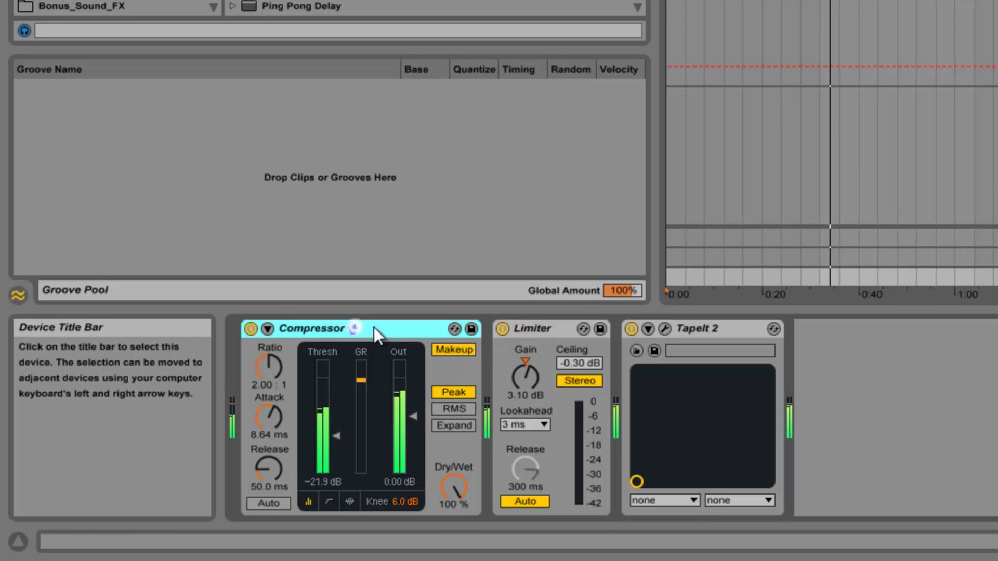
left_click(537, 329)
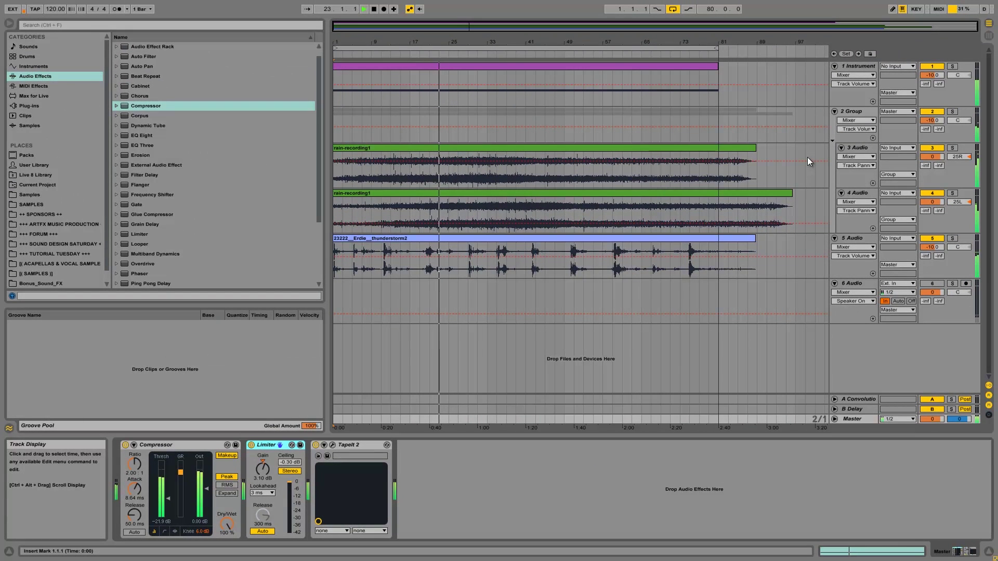
Step: Lower the Instrument track's volume to -14.7 and play the full mix from the start
left_click(855, 67)
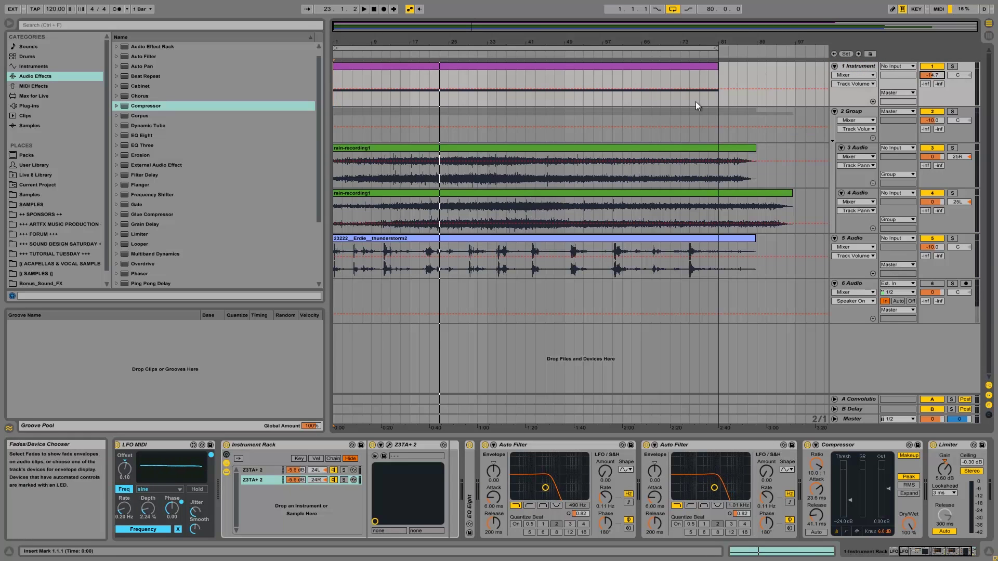
left_click(335, 75)
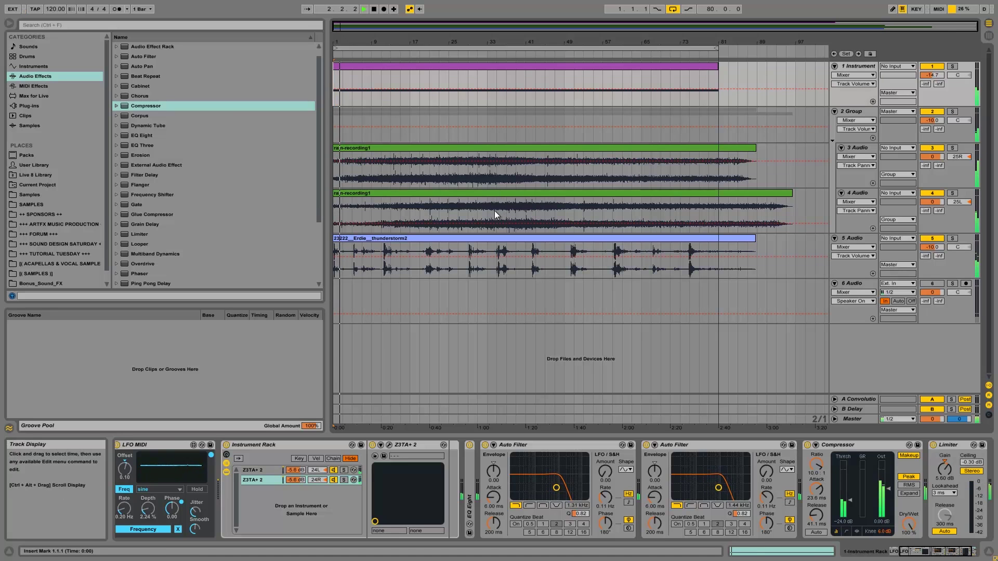
Step: Show the fades on both rain recordings and give each clip a fade-in of about one bar
left_click(341, 149)
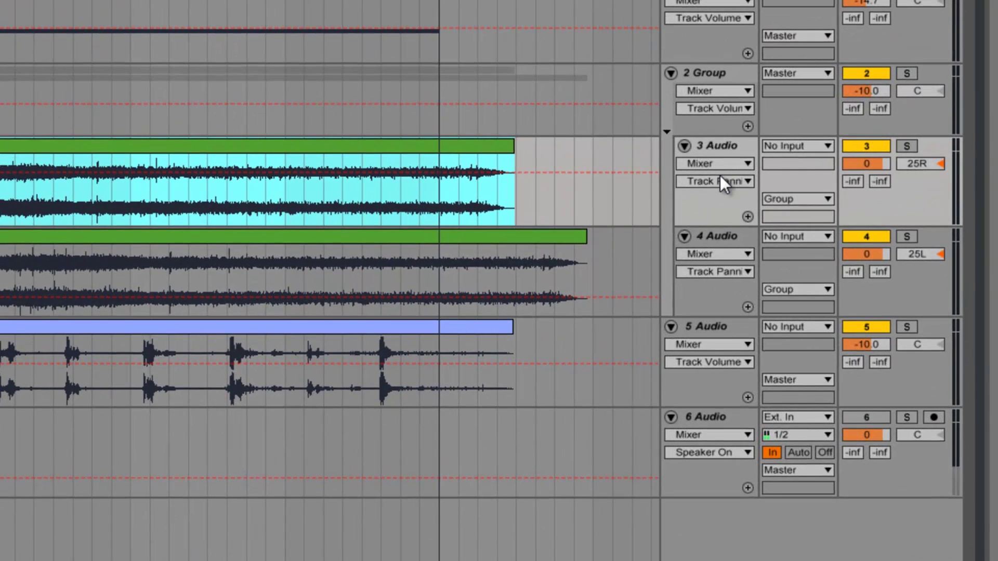
left_click(754, 162)
left_click(751, 184)
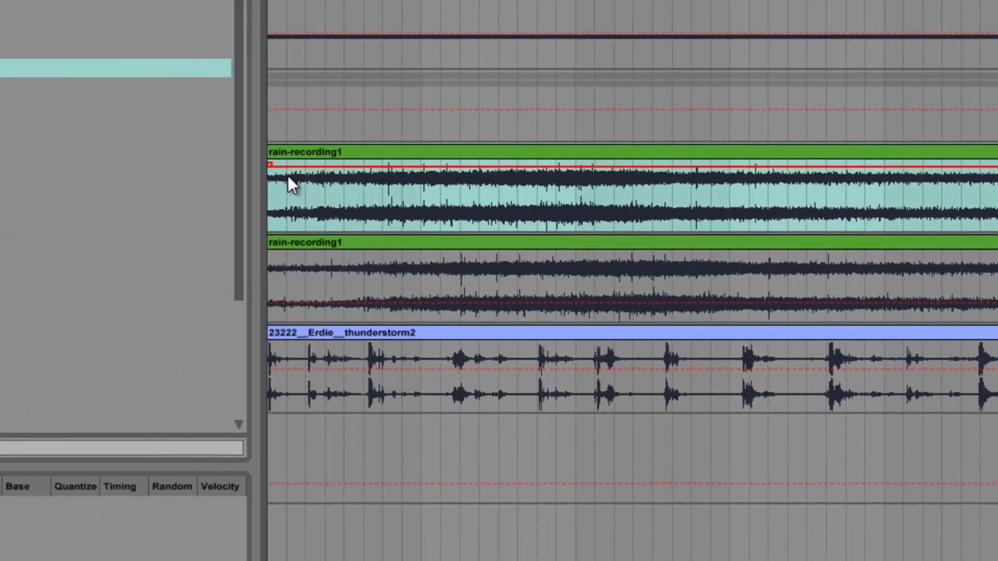
left_click_drag(442, 167, 452, 166)
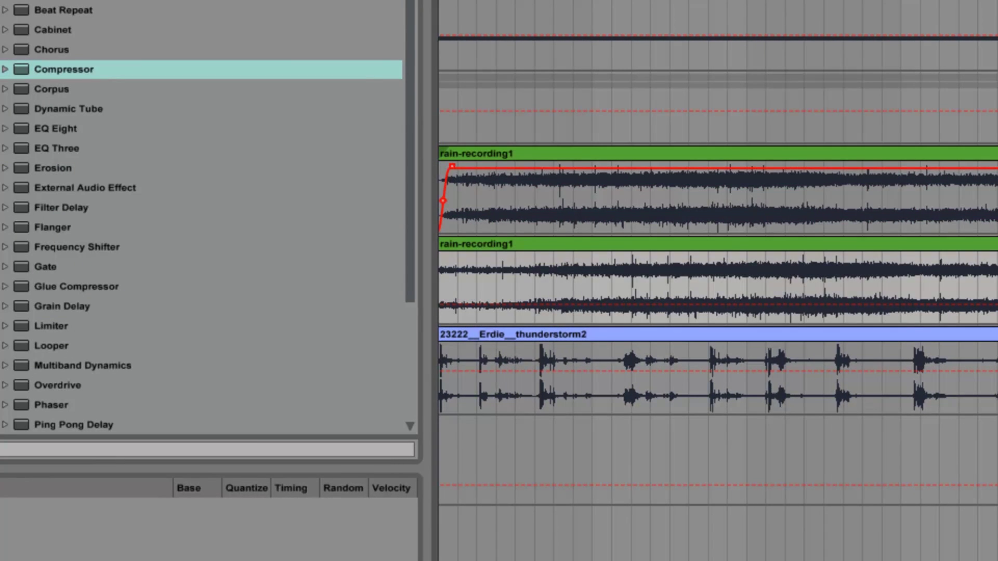
left_click_drag(444, 260, 450, 260)
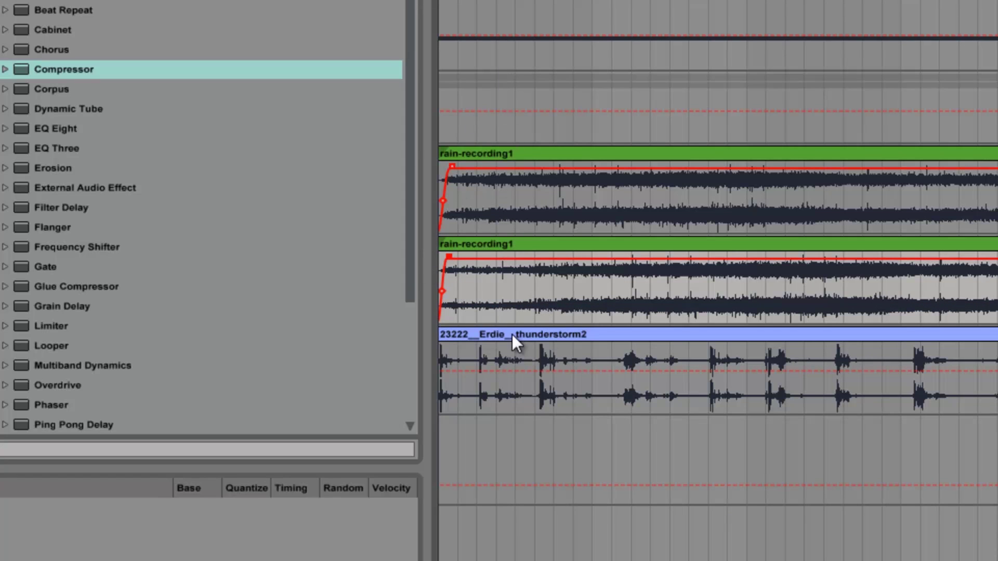
left_click(441, 360)
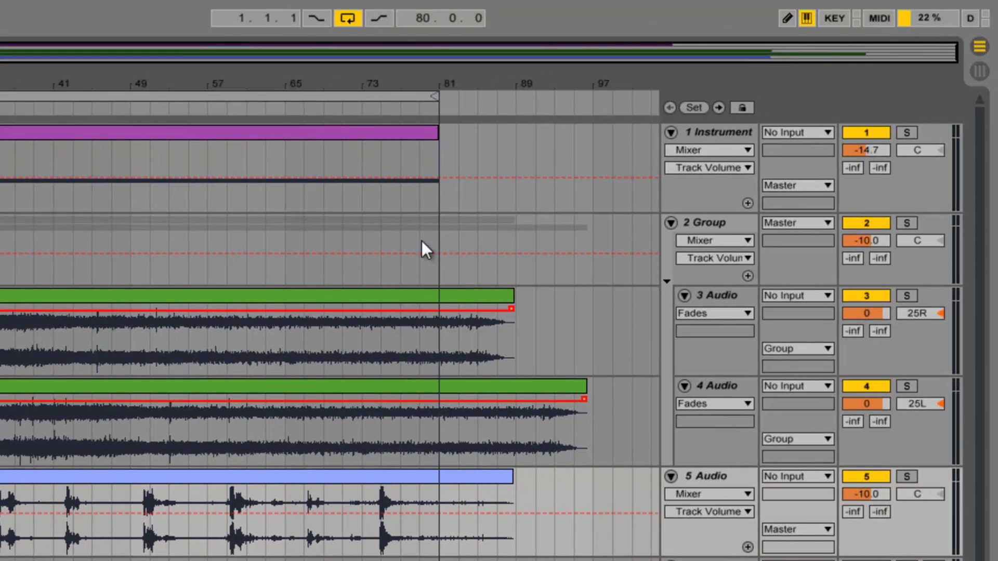
Step: Automate a curved volume fade-in on the Instrument track from bar 1 to bar 5 and listen to it
left_click(218, 132)
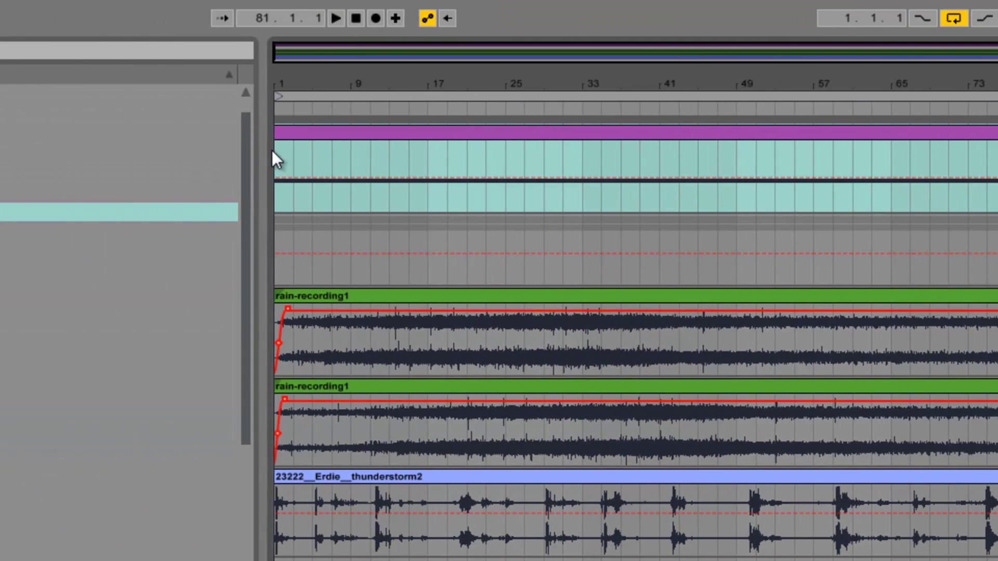
left_click_drag(279, 152, 313, 159)
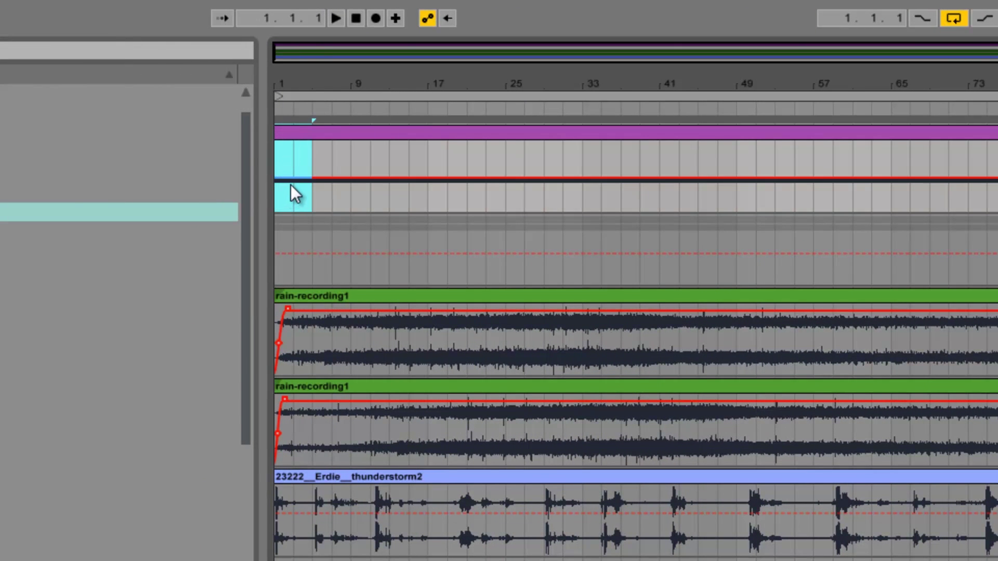
left_click(312, 210)
left_click(279, 147)
key("space")
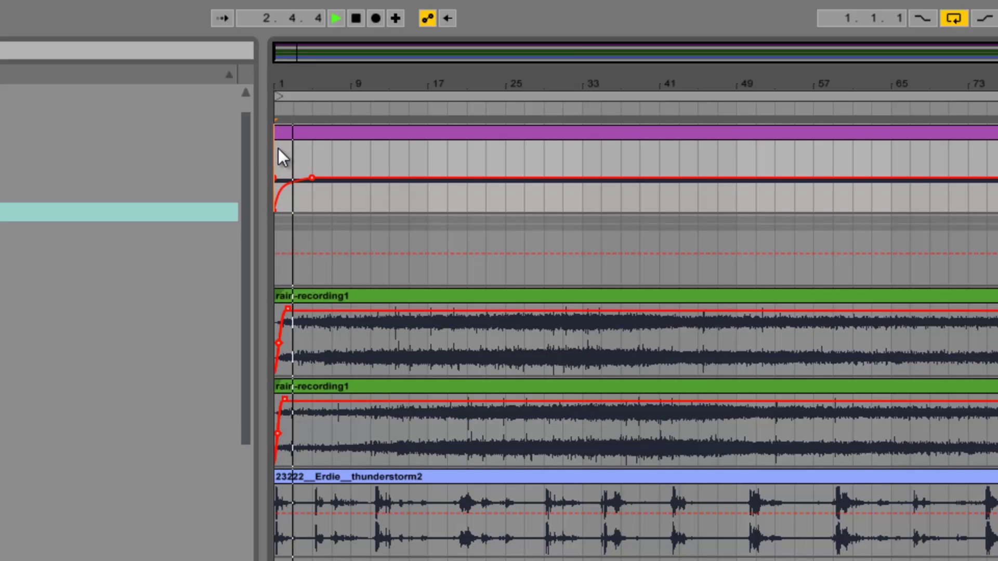
key("space")
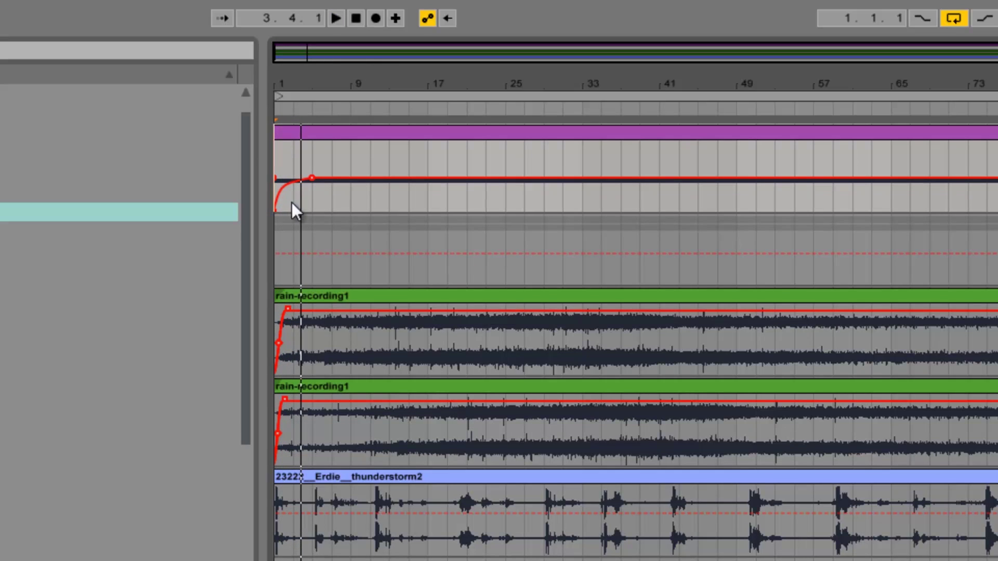
Step: Shorten the fade-ins of both rain recordings to about 0.4 bar
left_click_drag(289, 92, 286, 91)
left_click_drag(384, 398, 319, 401)
left_click(426, 311)
left_click_drag(426, 311, 324, 311)
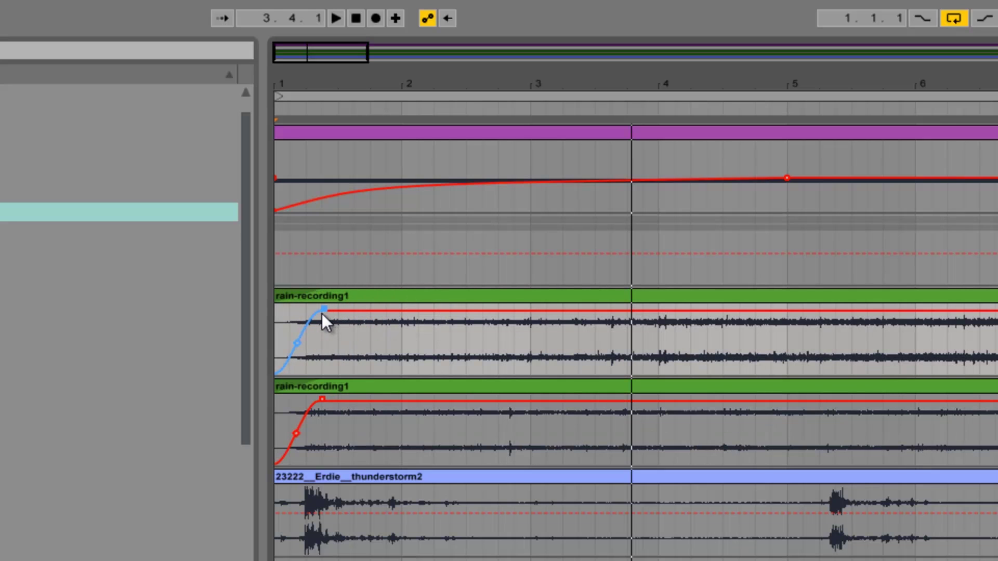
Step: Play the mix from the start and add a Utility after the Limiter on the Instrument track
left_click(282, 314)
key("space")
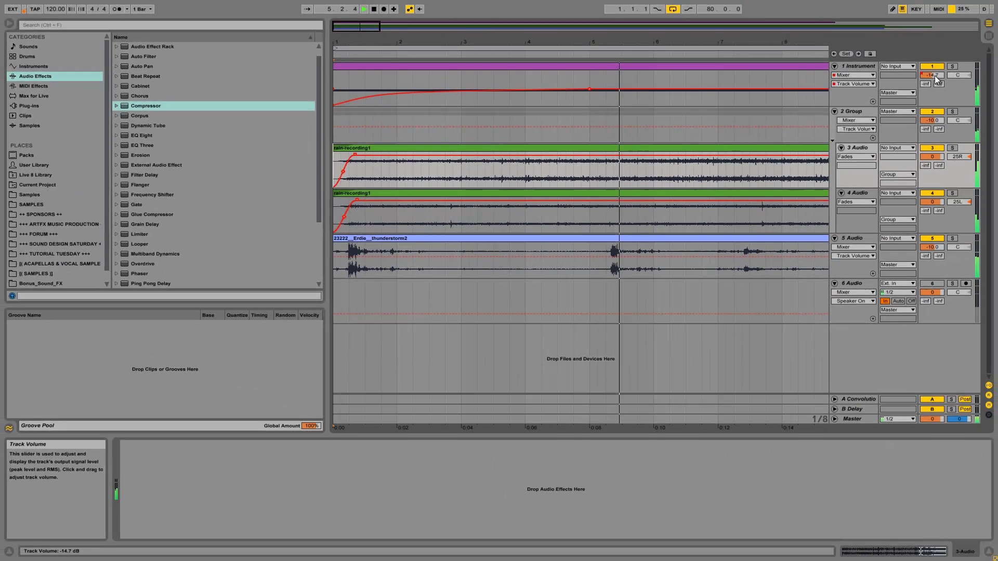
left_click(870, 65)
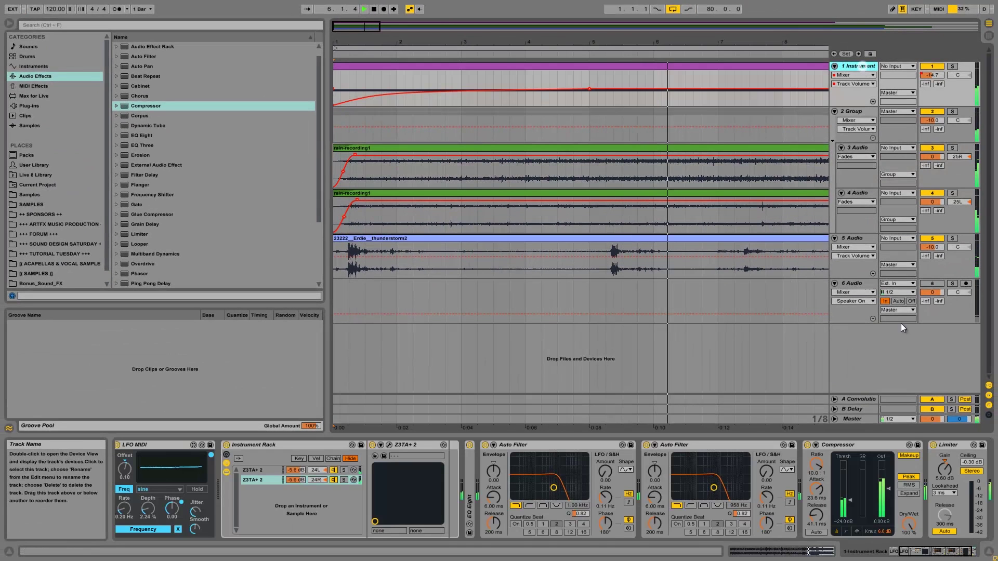
scroll(937, 509, "right", 2)
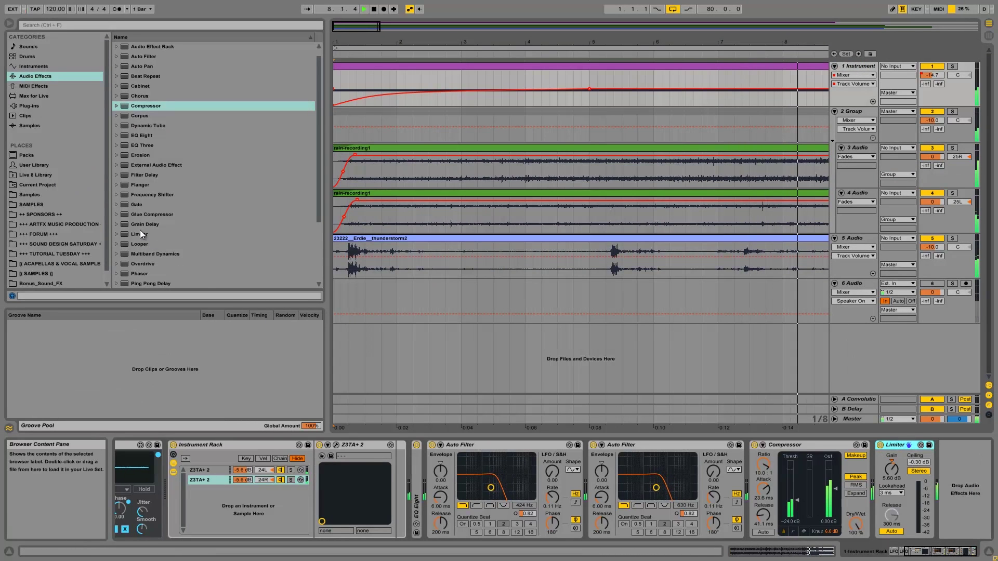
scroll(148, 264, "down", 2)
scroll(149, 263, "down", 2)
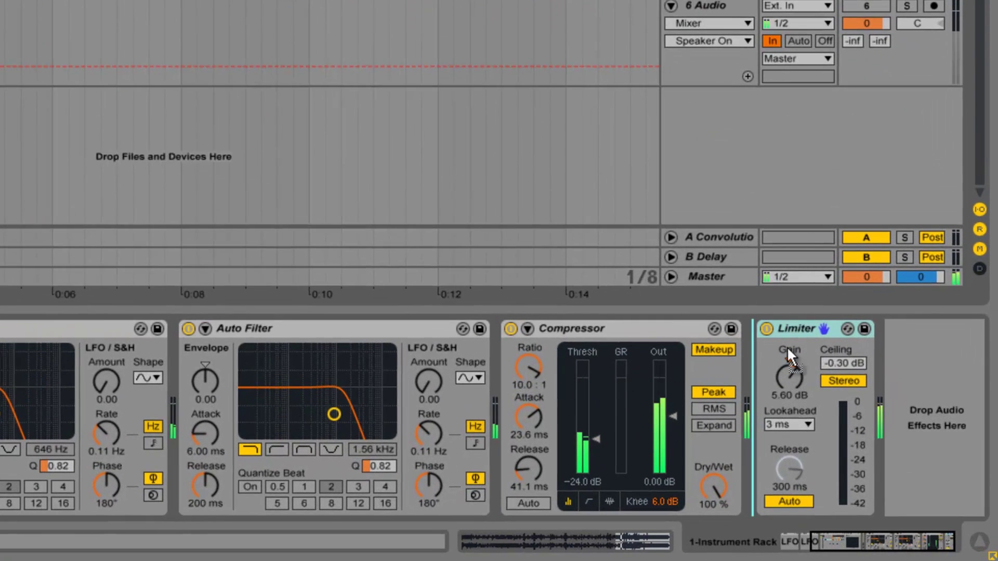
left_click_drag(787, 348, 924, 394)
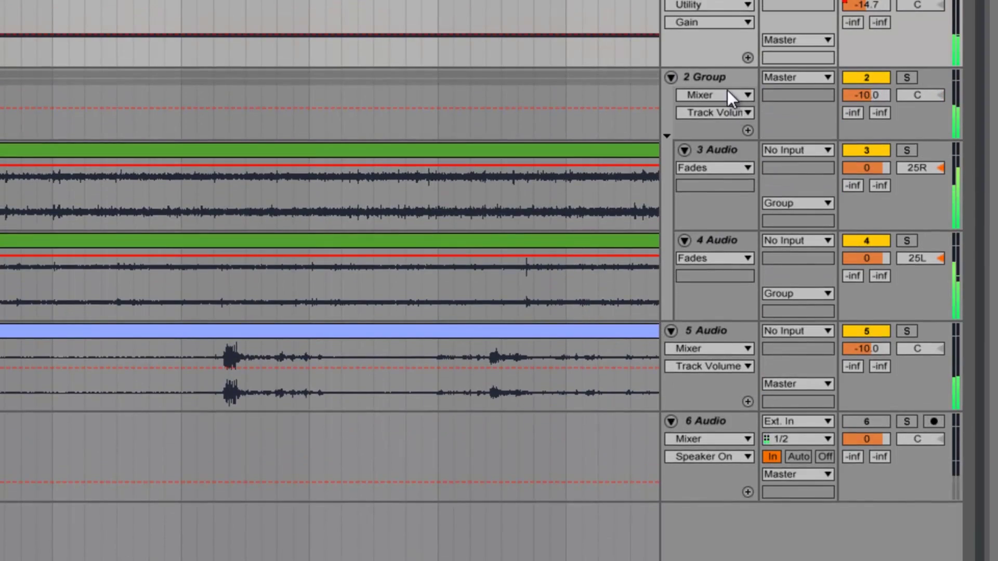
Step: Lower the rain group's volume to -12.8 and show the whole arrangement
left_click(708, 75)
left_click_drag(875, 100, 880, 98)
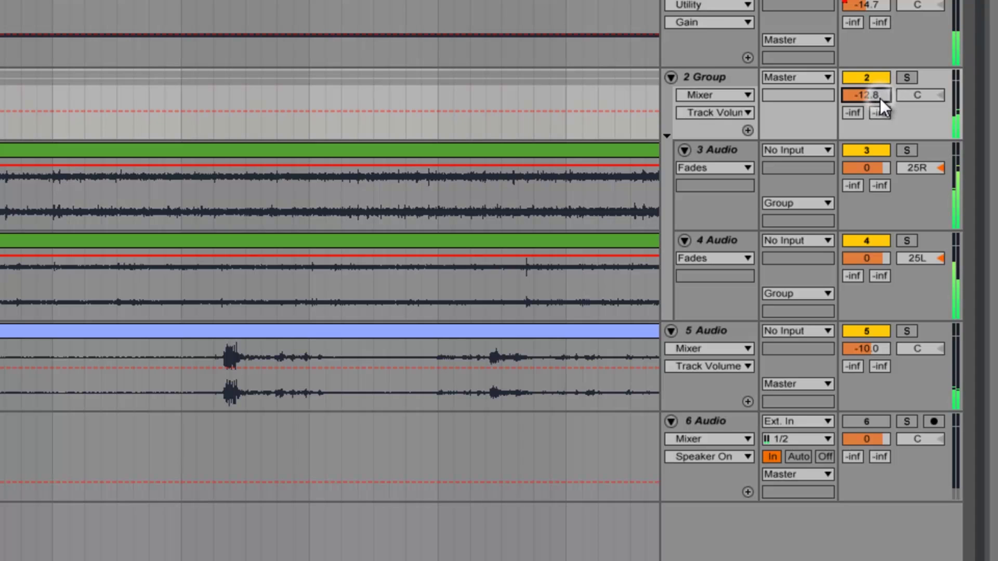
left_click_drag(332, 2, 357, 44)
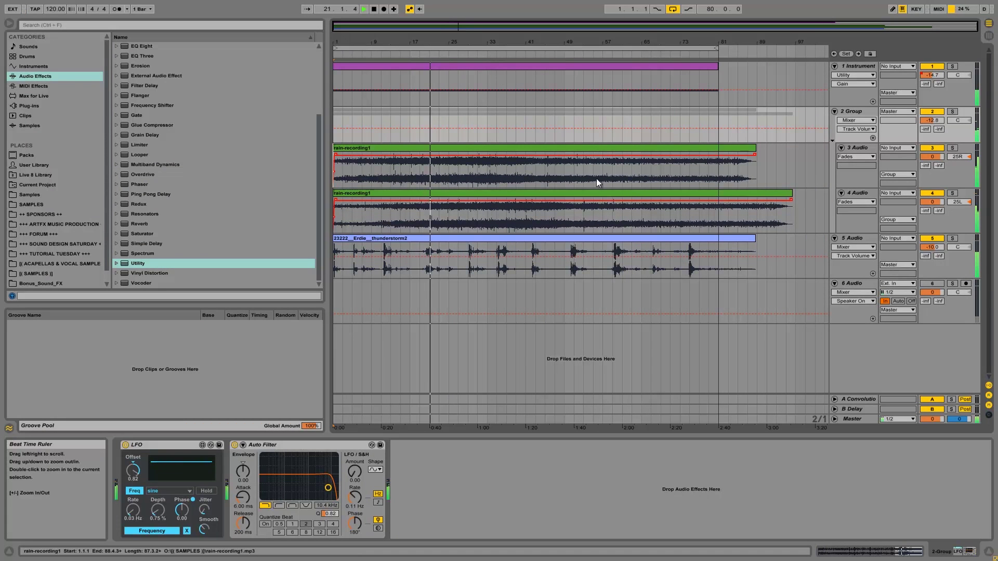
Step: Insert a Saturator between the Master's Compressor and Limiter, with Soft Clip on and Drive at 1.71 dB
left_click(853, 419)
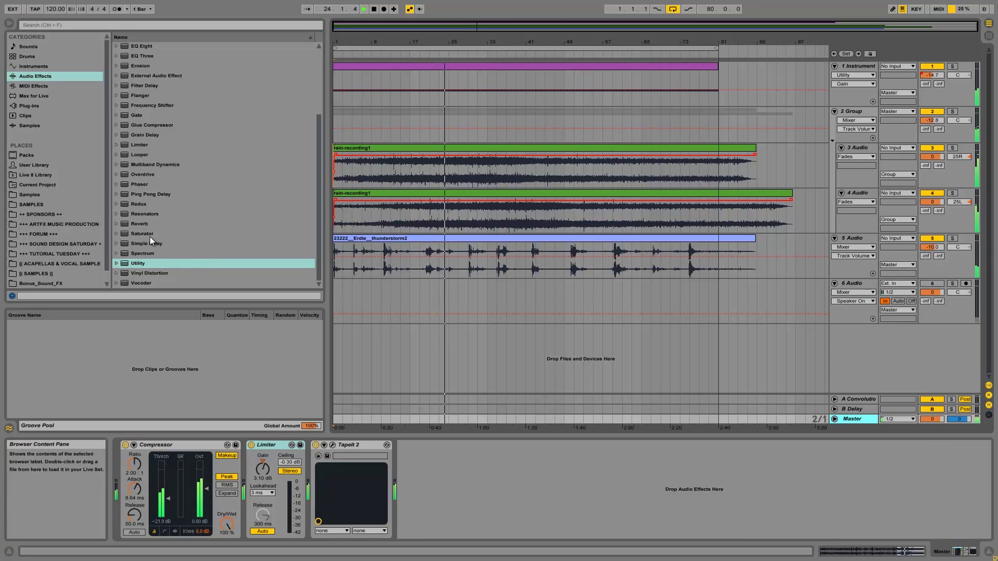
left_click_drag(133, 234, 243, 488)
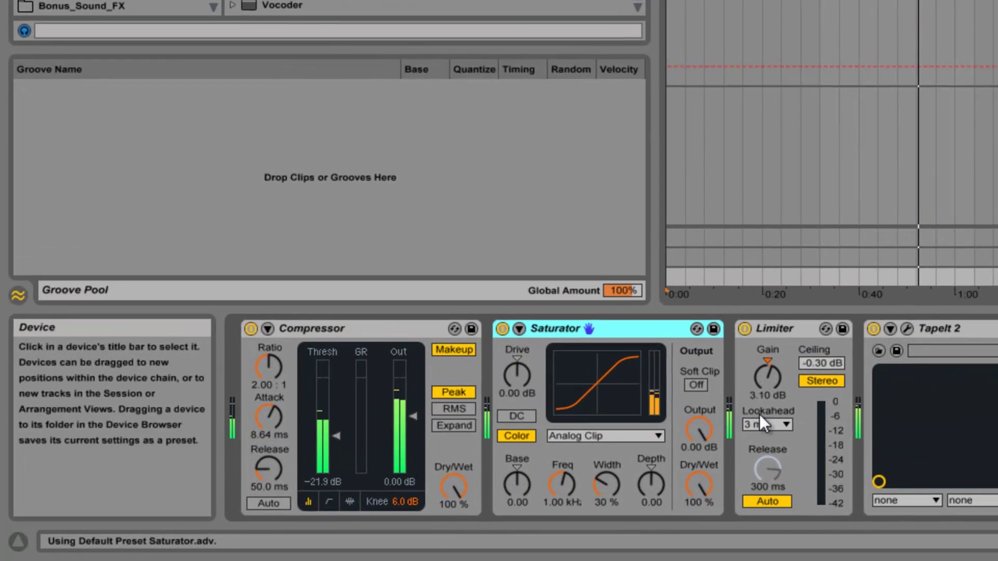
left_click(696, 384)
left_click_drag(517, 376, 516, 379)
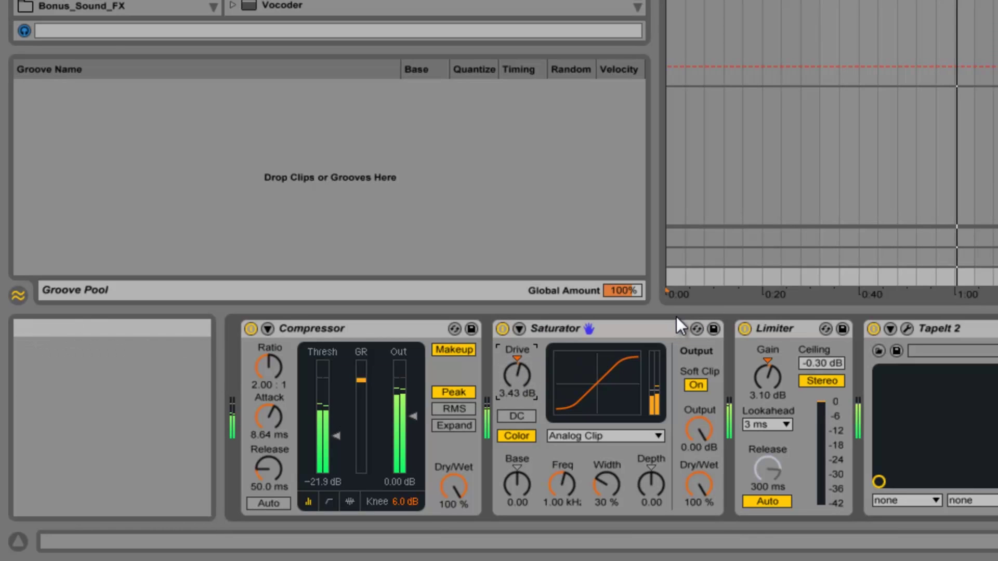
left_click_drag(522, 364, 525, 376)
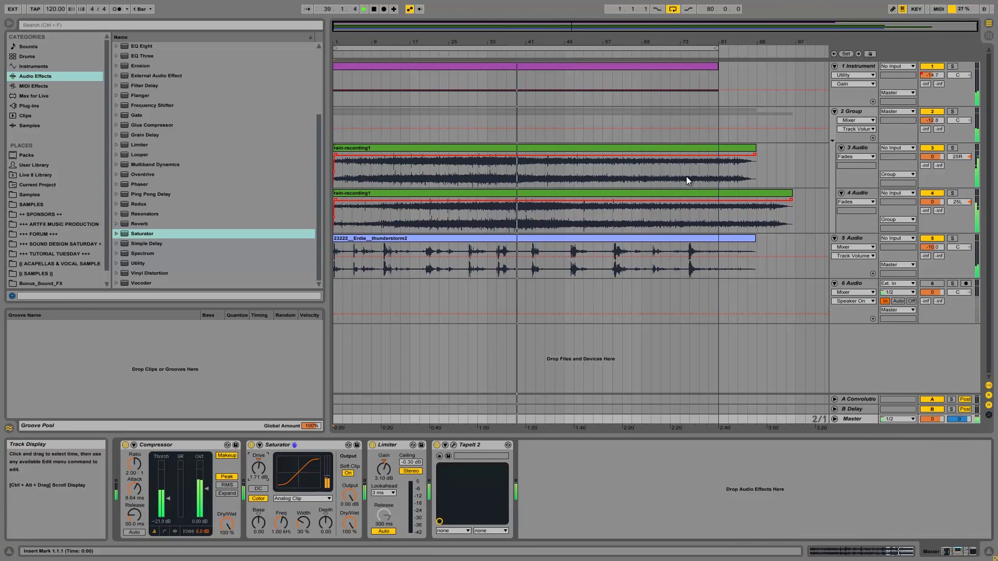
Step: Add an Operator track inside the rain group and set its oscillator A wave to white noise (NoW)
left_click(861, 109)
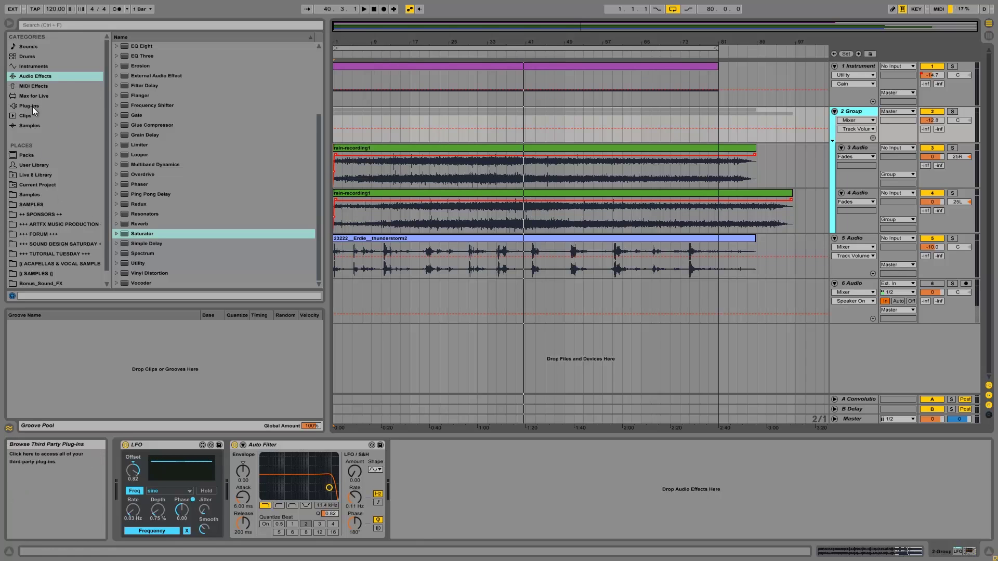
key("Return")
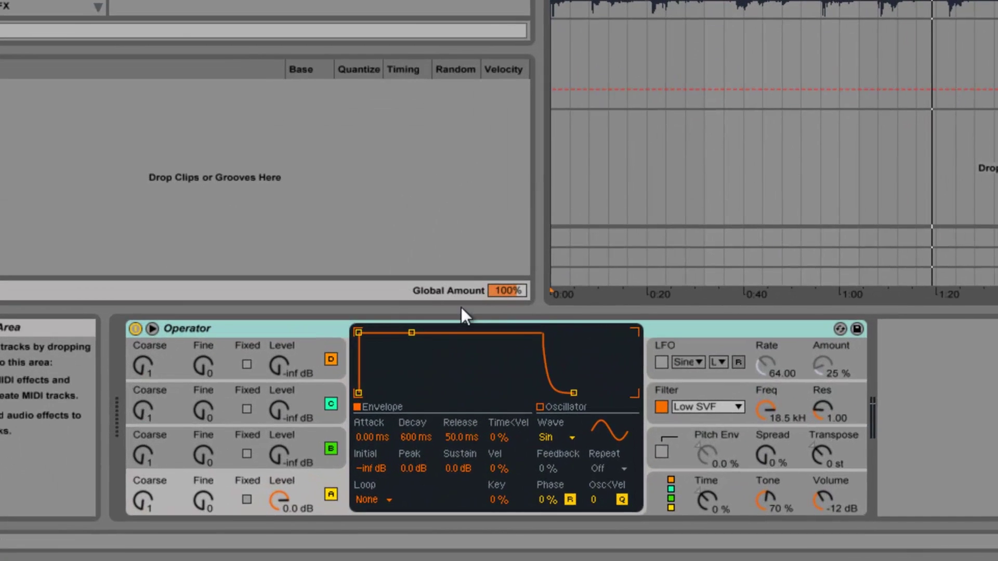
left_click(564, 438)
left_click(572, 406)
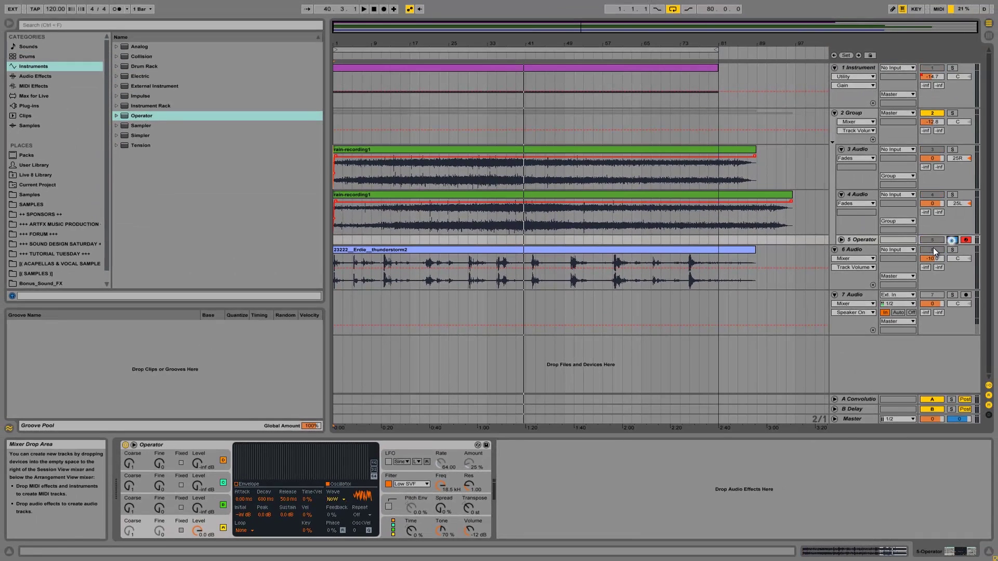
Step: Unfold the Operator track, copy the Instrument track's MIDI clip onto it at bar 1 and play it briefly
left_click(839, 239)
left_click_drag(452, 67, 420, 252)
key("space")
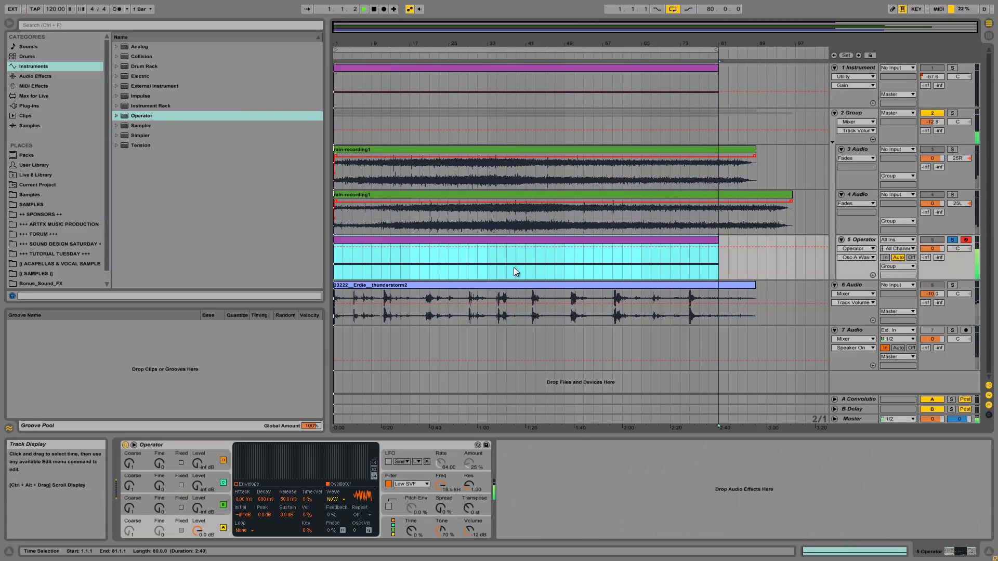
key("space")
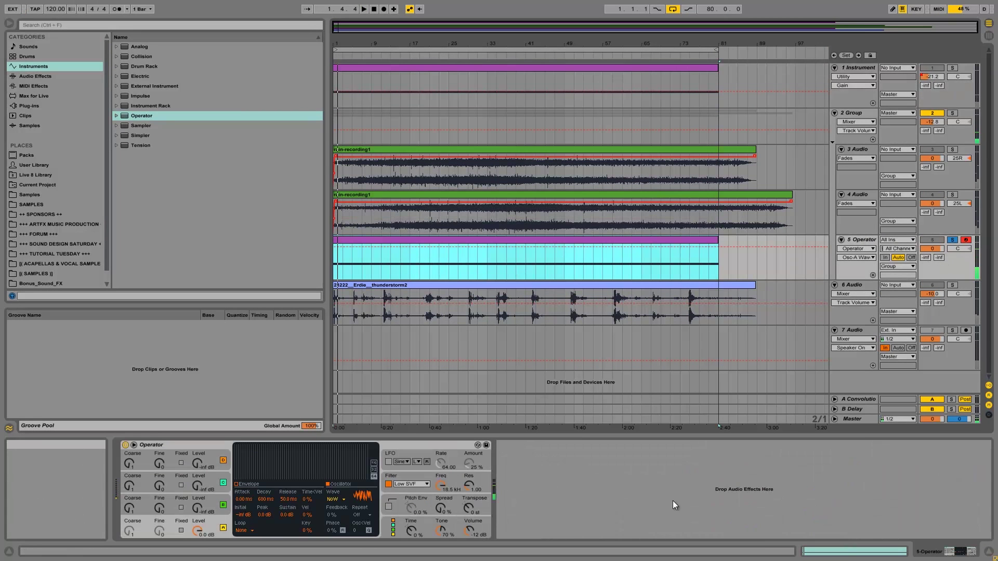
Step: Add two Auto Filters after Operator and make the second one a high-pass at 1.00 kHz
left_click(33, 76)
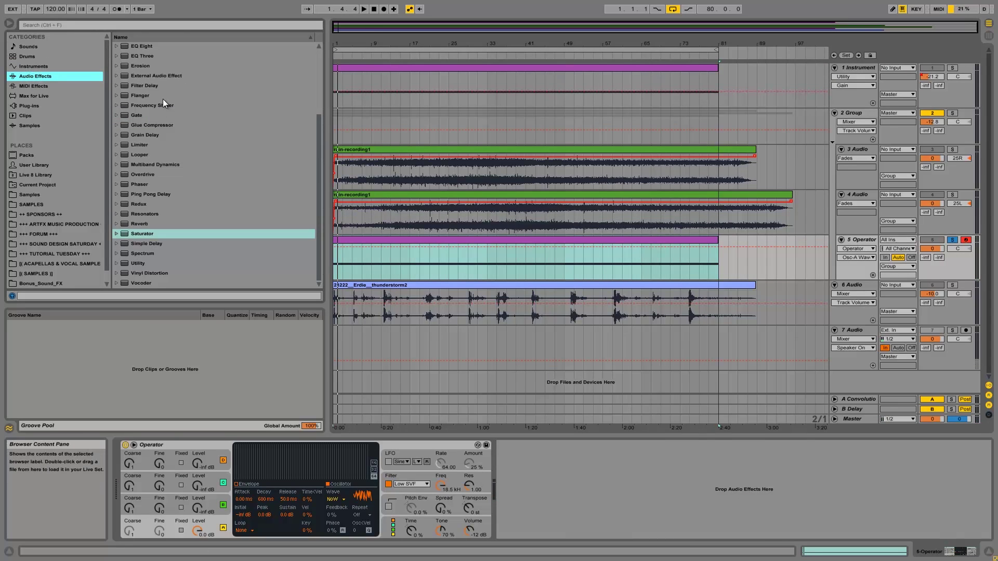
scroll(160, 139, "up", 5)
left_click_drag(151, 66, 547, 469)
left_click_drag(140, 77, 736, 483)
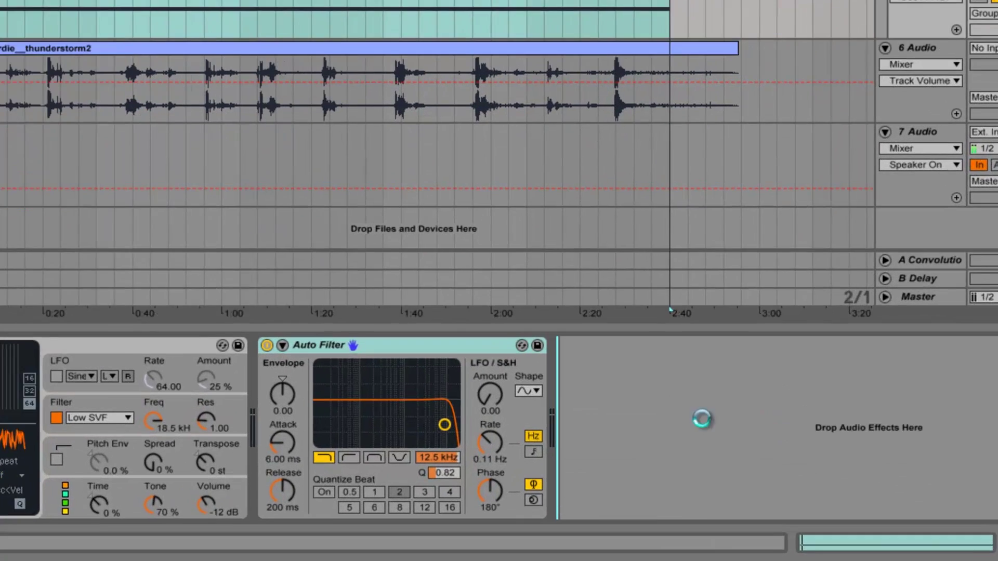
left_click(641, 450)
left_click_drag(735, 448, 734, 447)
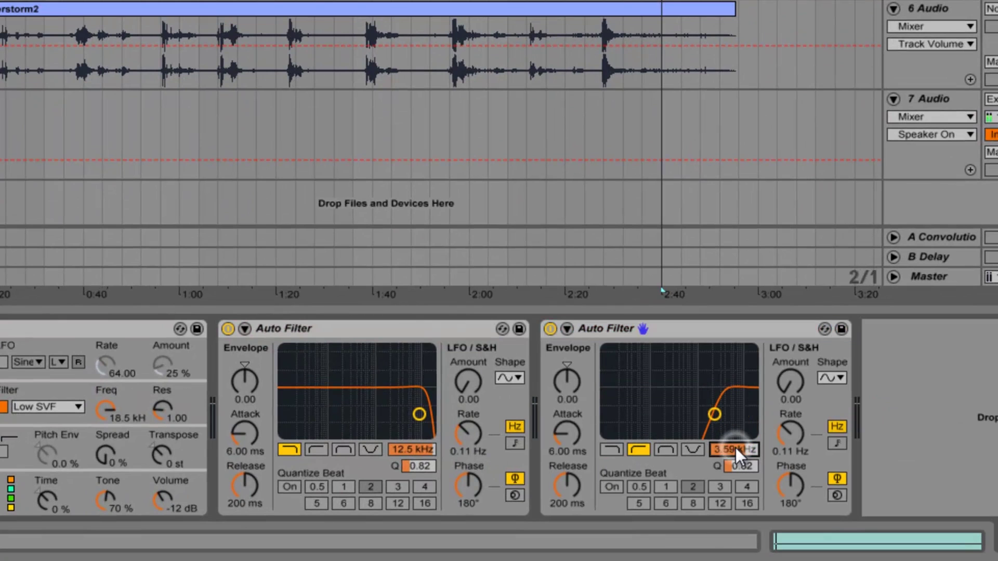
type("1000")
key("Return")
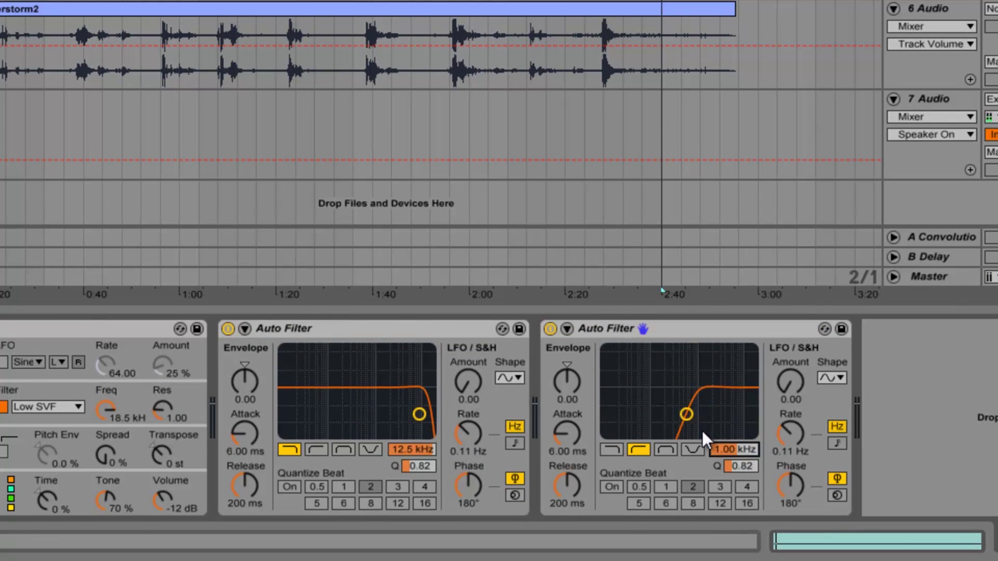
Step: Set the low-pass filter's cutoff to 2.00 kHz and the Q of both Auto Filters to 1.00
left_click(426, 450)
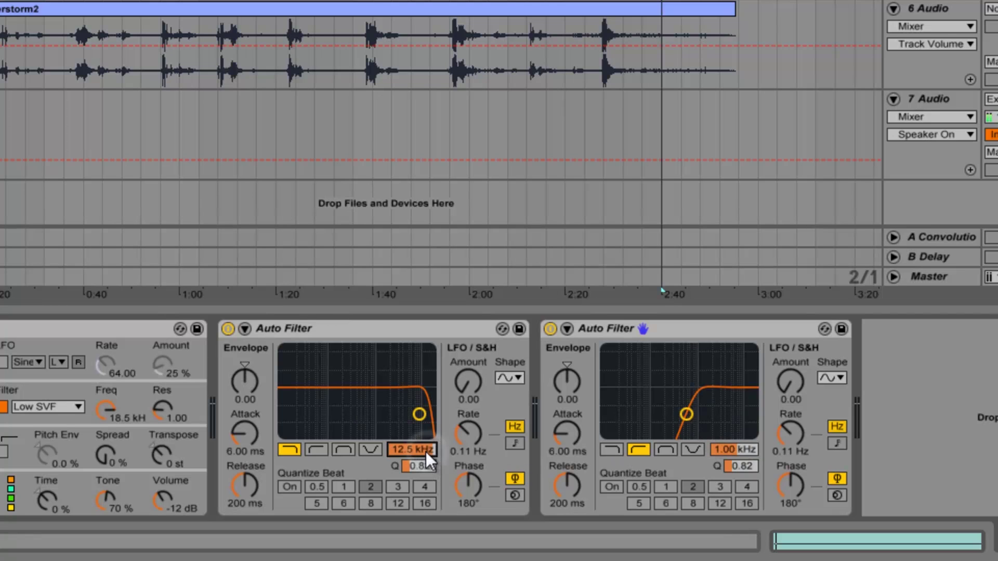
key("Return")
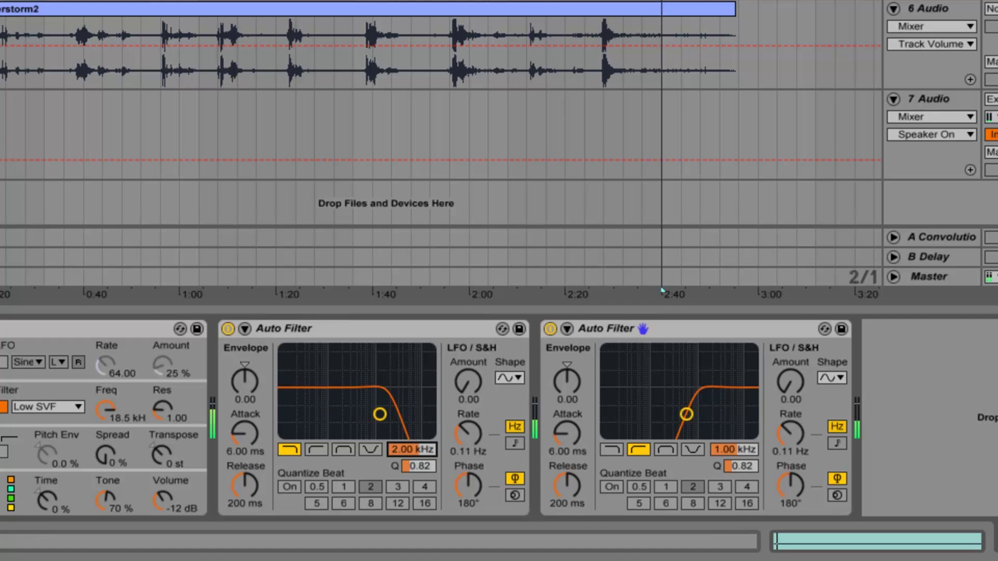
left_click_drag(428, 466, 426, 464)
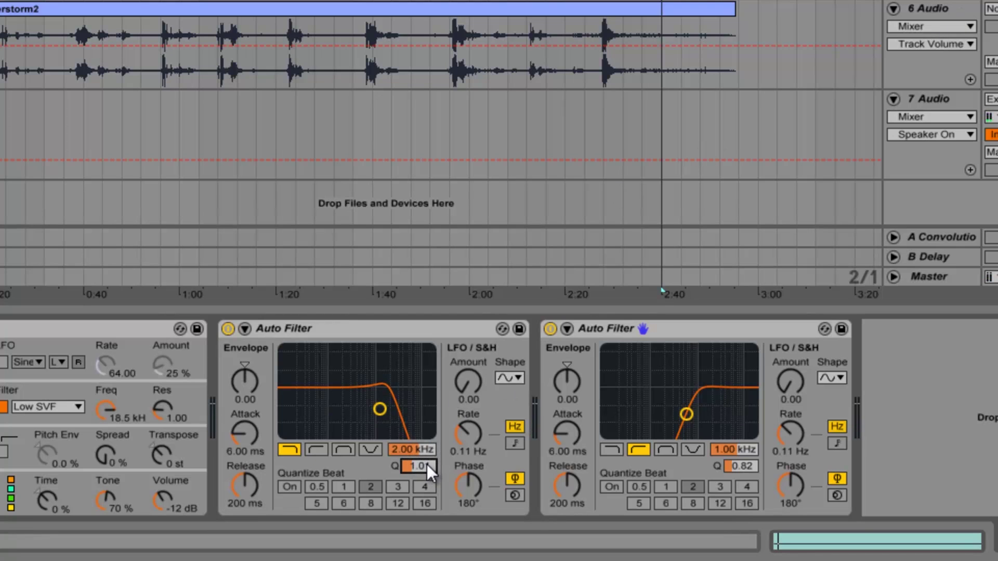
left_click(734, 467)
type("1")
key("Return")
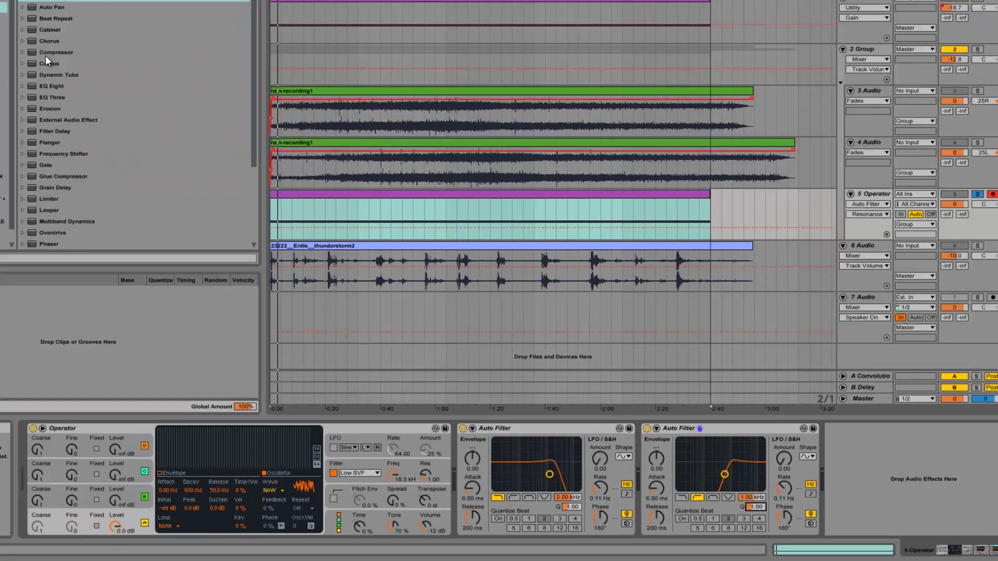
Step: Add a Compressor after the two filters on the Operator track and play the sound briefly
left_click_drag(136, 115, 867, 493)
key("space")
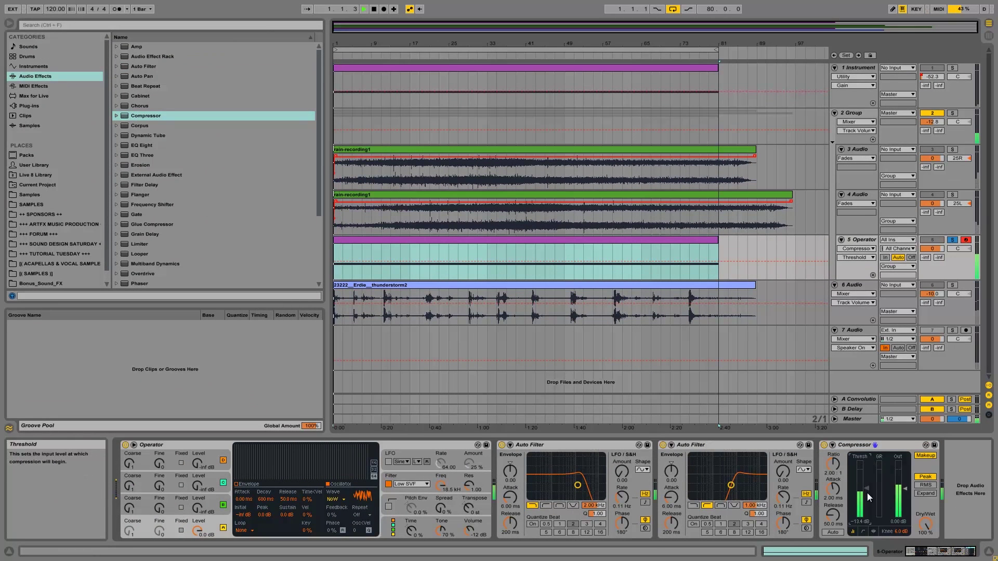
key("space")
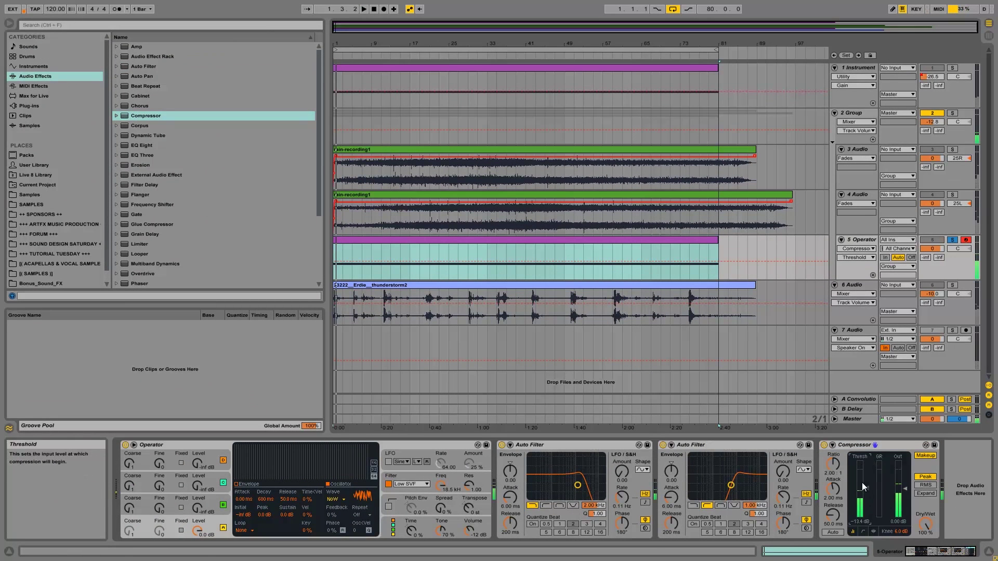
Step: Load the Max for Live LFO MIDI effect before Operator and duplicate it
left_click(26, 96)
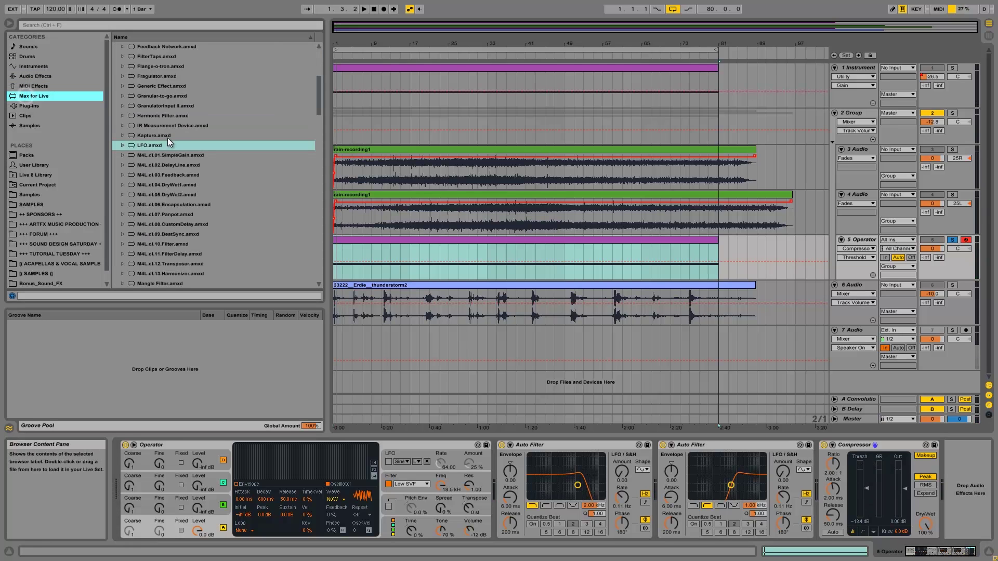
left_click(152, 144)
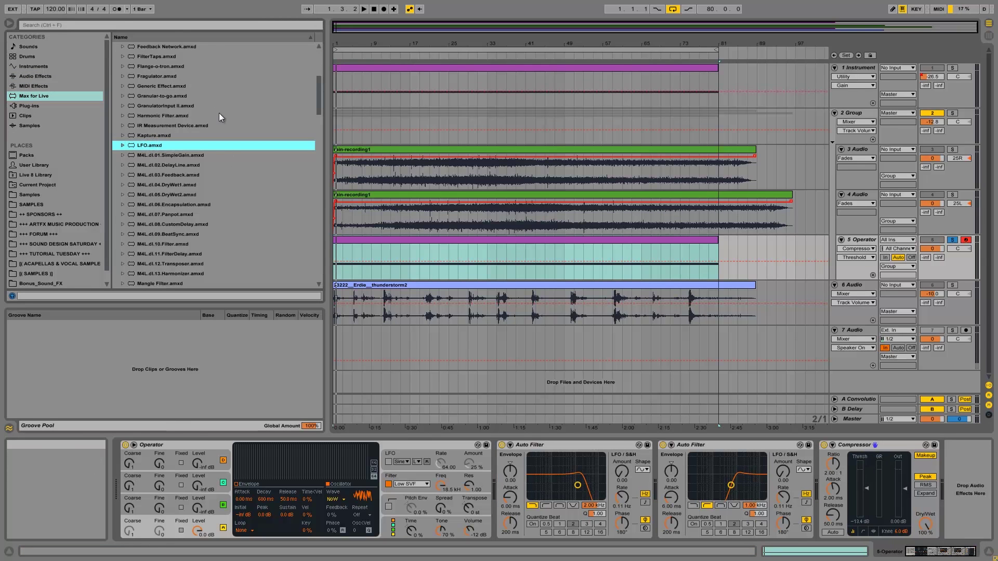
scroll(219, 113, "up", 6)
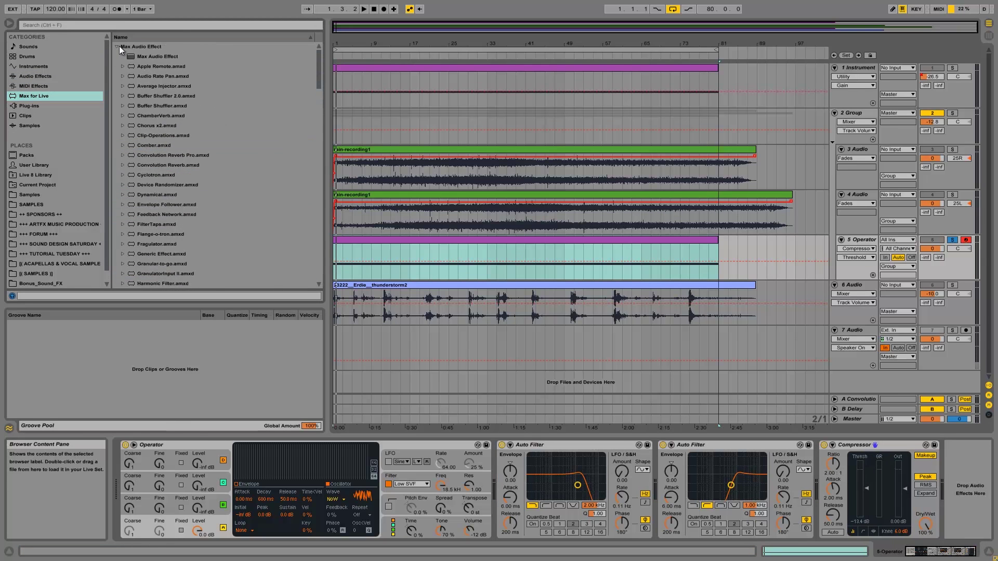
left_click(118, 47)
left_click(116, 68)
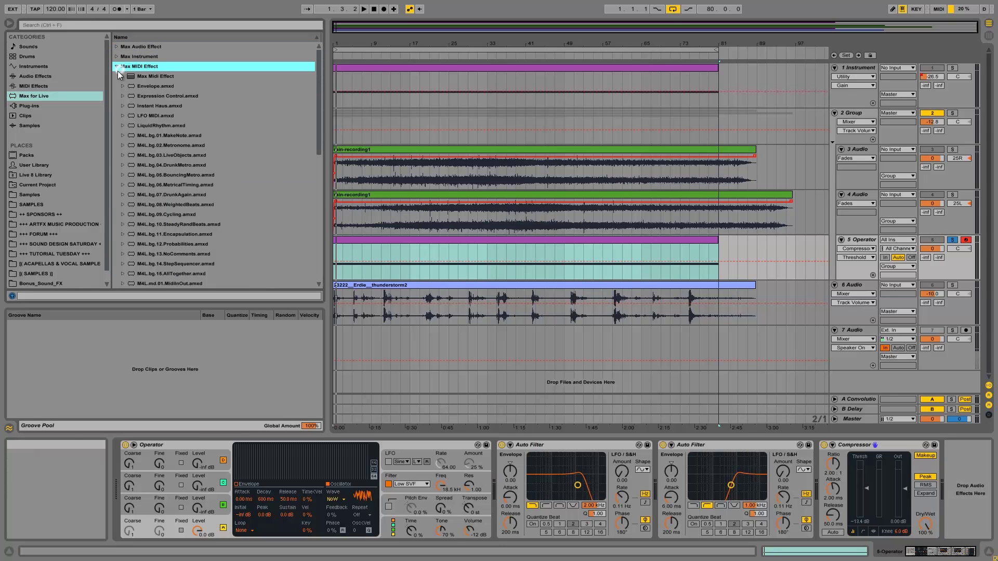
double_click(158, 115)
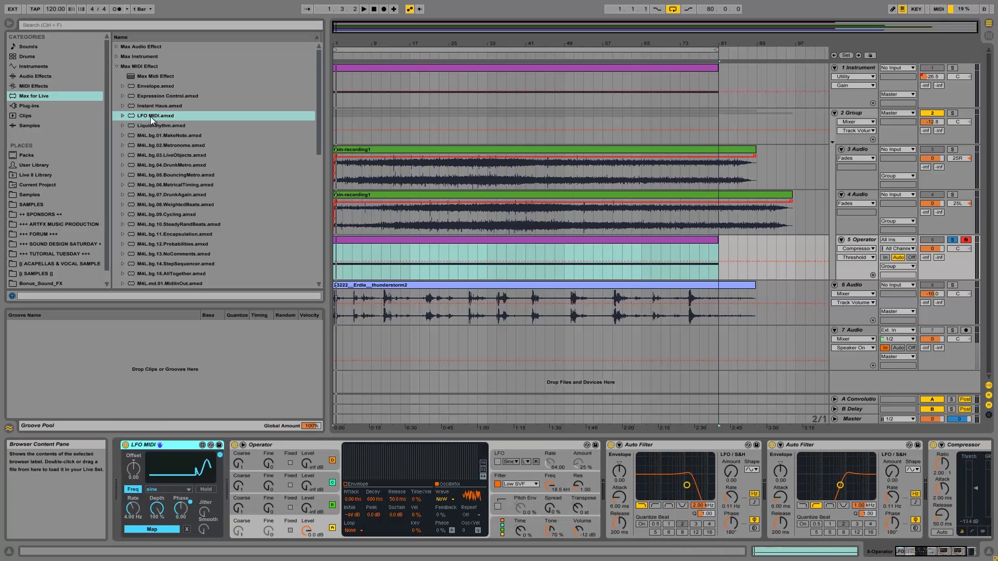
key("ctrl+d")
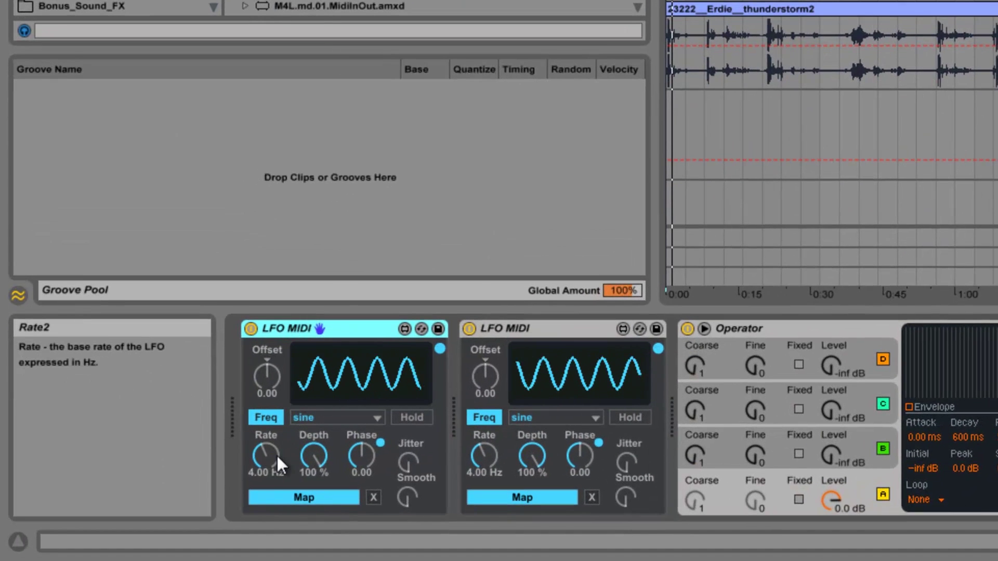
Step: Set the rate of both LFO MIDI devices to 0.00 Hz and add a slight jitter to each
left_click_drag(276, 457, 277, 509)
left_click_drag(484, 456, 484, 509)
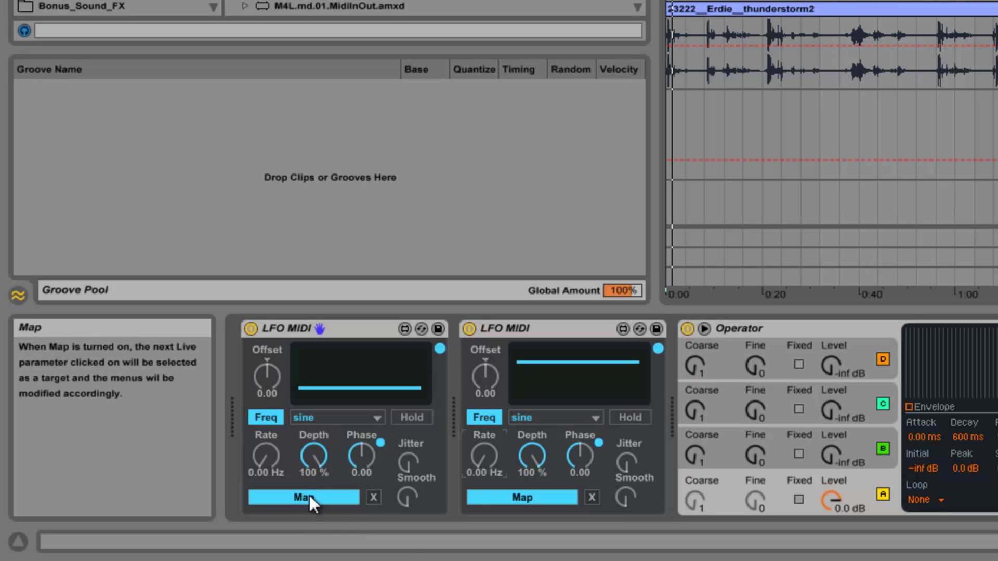
left_click_drag(407, 460, 407, 454)
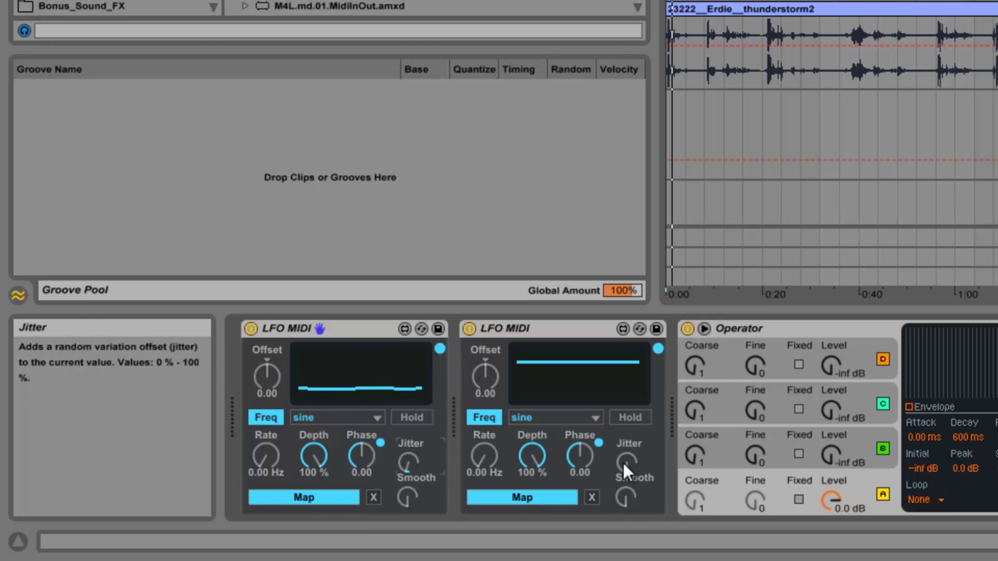
left_click_drag(621, 466, 623, 456)
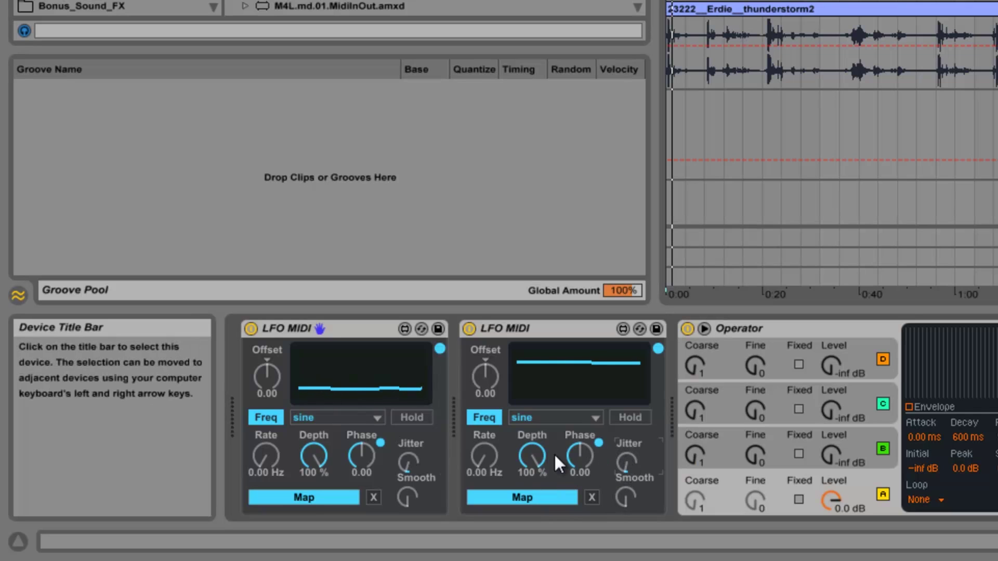
Step: Reduce the depth of both LFO MIDI devices to below 1 %, using 0.75 % on the second one
left_click_drag(540, 453, 970, 71)
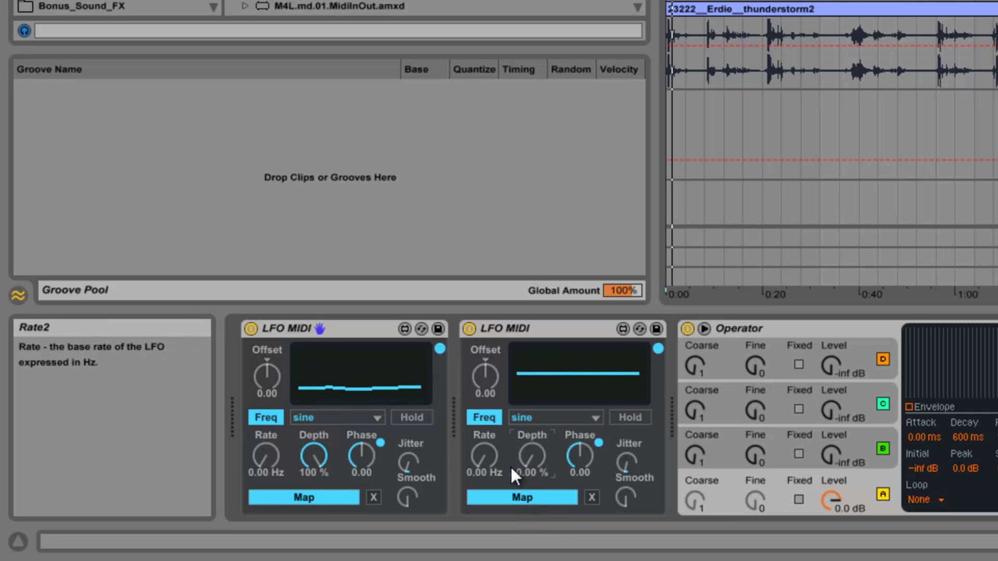
left_click_drag(524, 469, 521, 457)
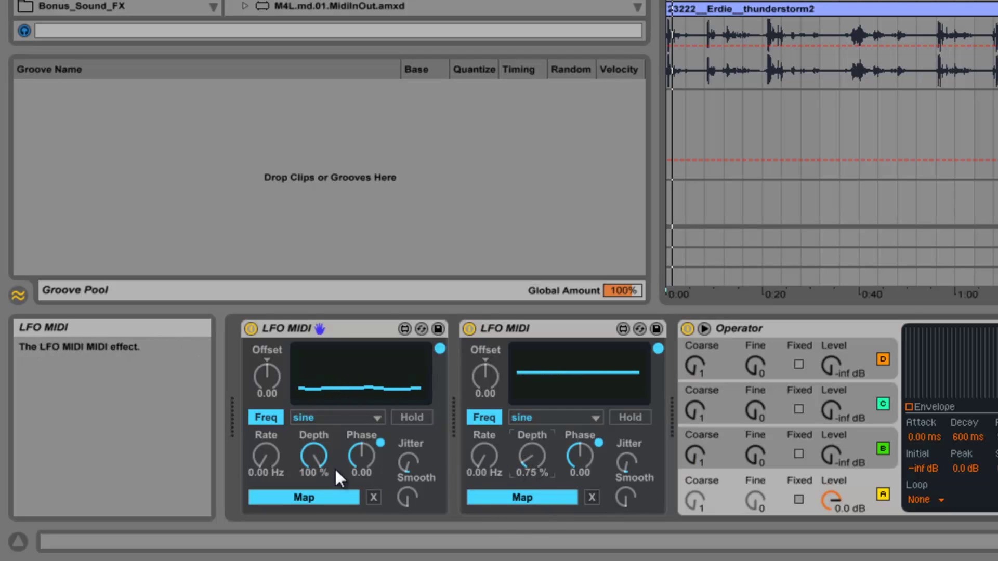
left_click_drag(324, 454, 323, 496)
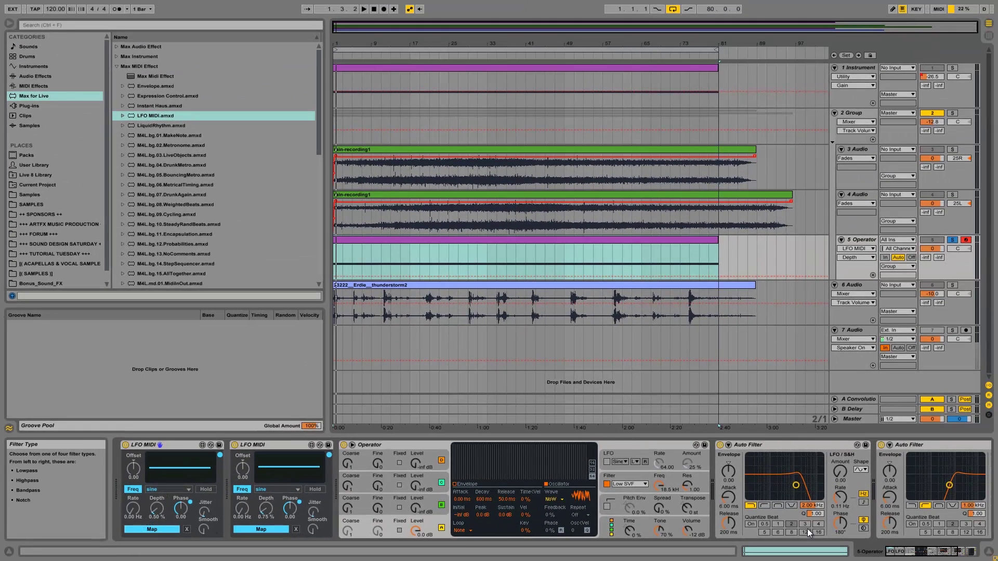
Step: Map the first LFO to the low-pass Auto Filter's frequency and the second LFO to the high-pass Auto Filter's frequency
left_click(812, 505)
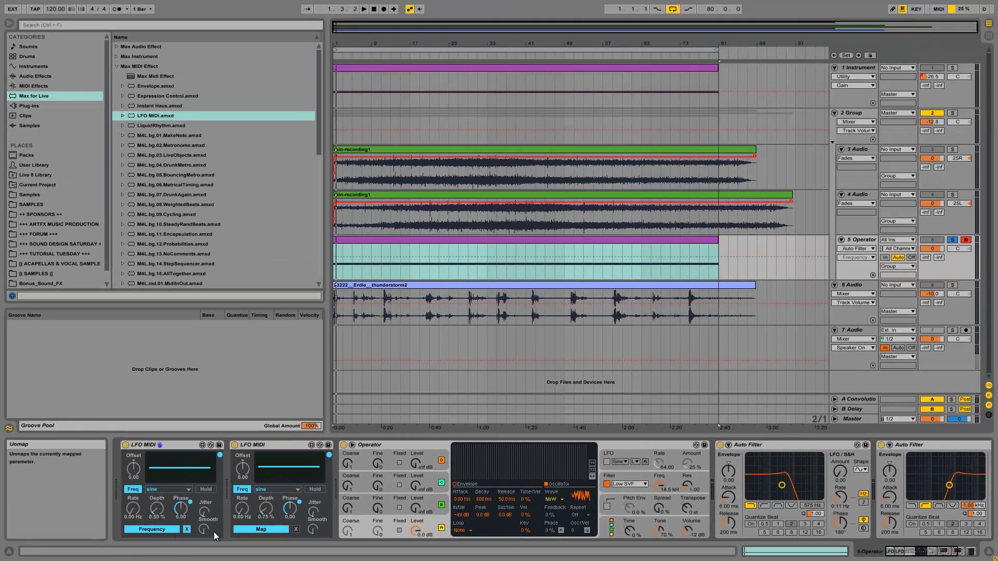
left_click(264, 526)
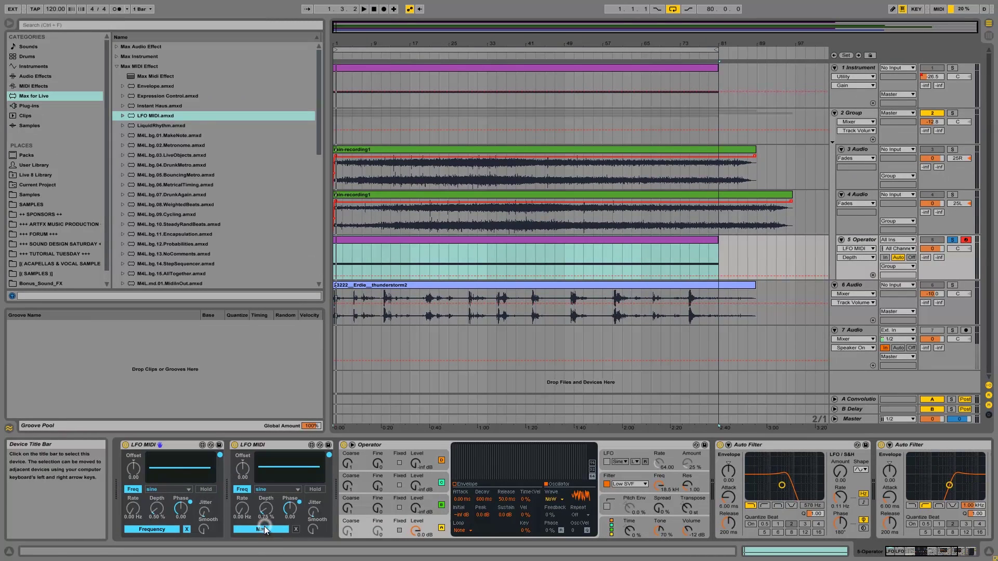
left_click(972, 506)
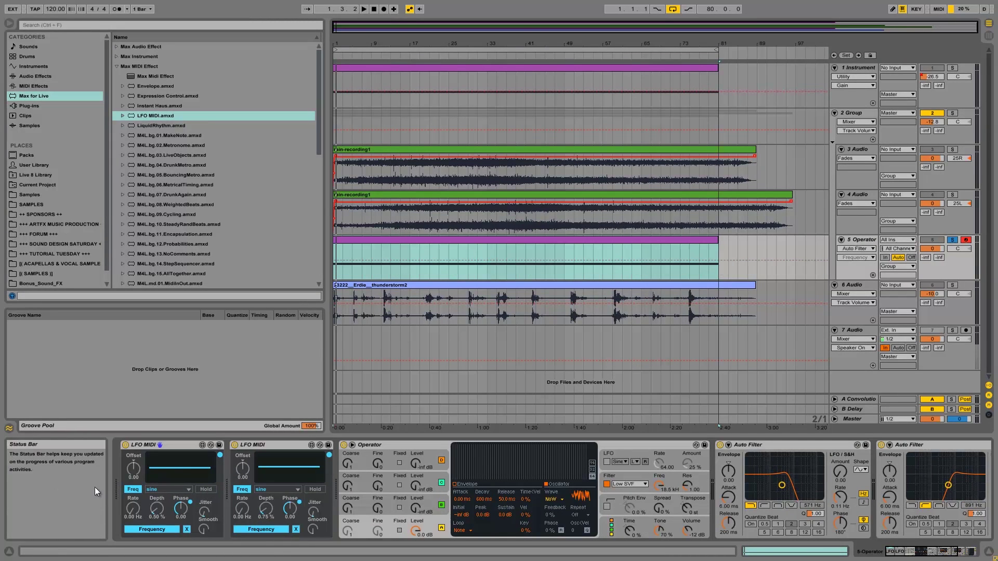
Step: Raise the first LFO's offset to 0.17 so the low-pass cutoff sits near 1 kHz, and fine-tune its jitter
left_click(134, 468)
left_click_drag(134, 469, 136, 470)
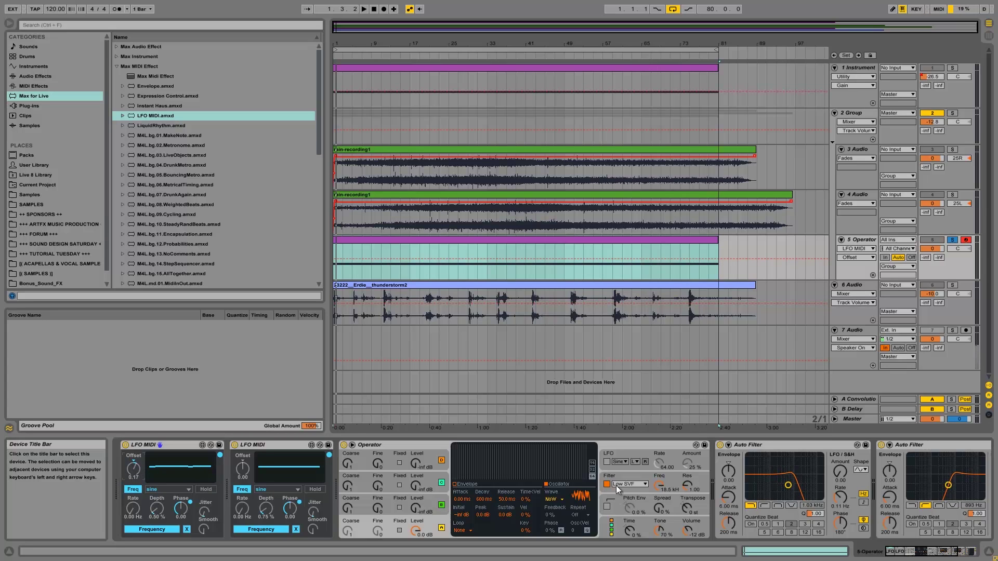
left_click(814, 507)
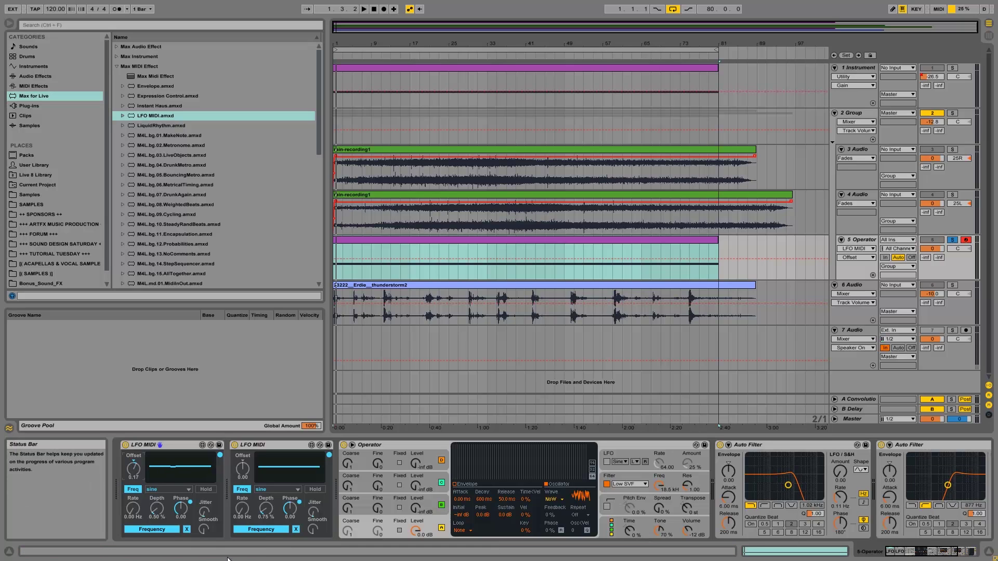
left_click(206, 512)
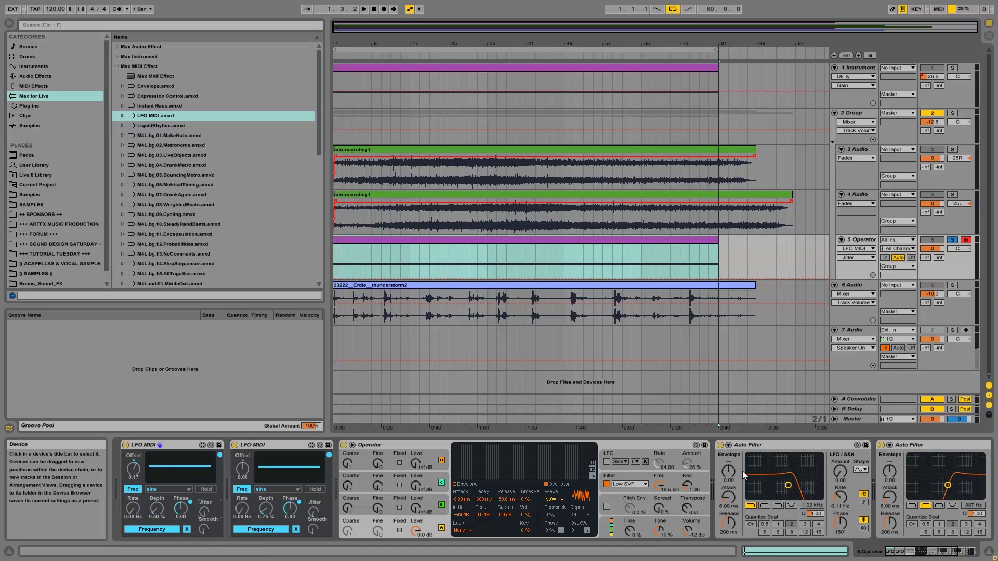
left_click(133, 470)
left_click_drag(133, 471, 134, 471)
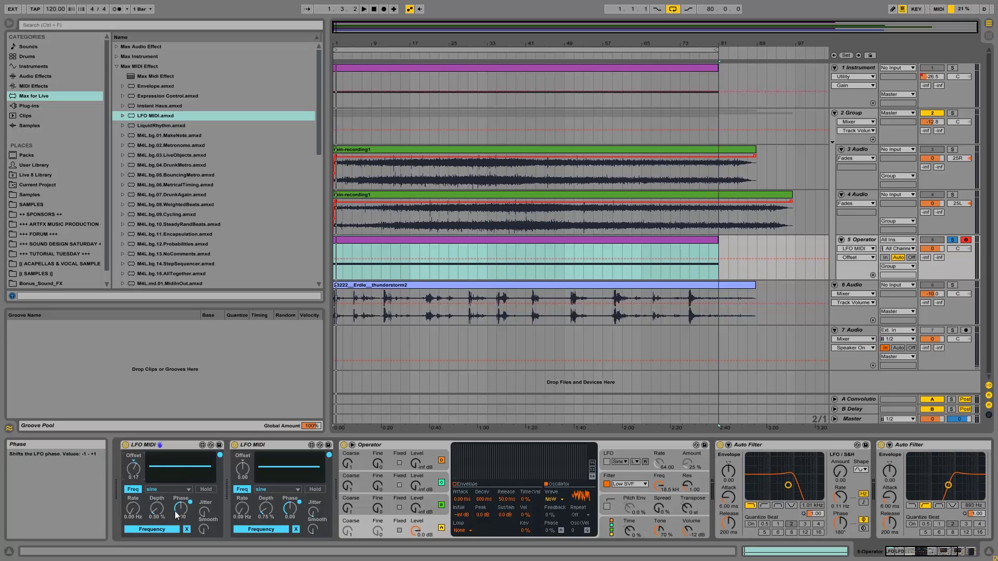
left_click(202, 507)
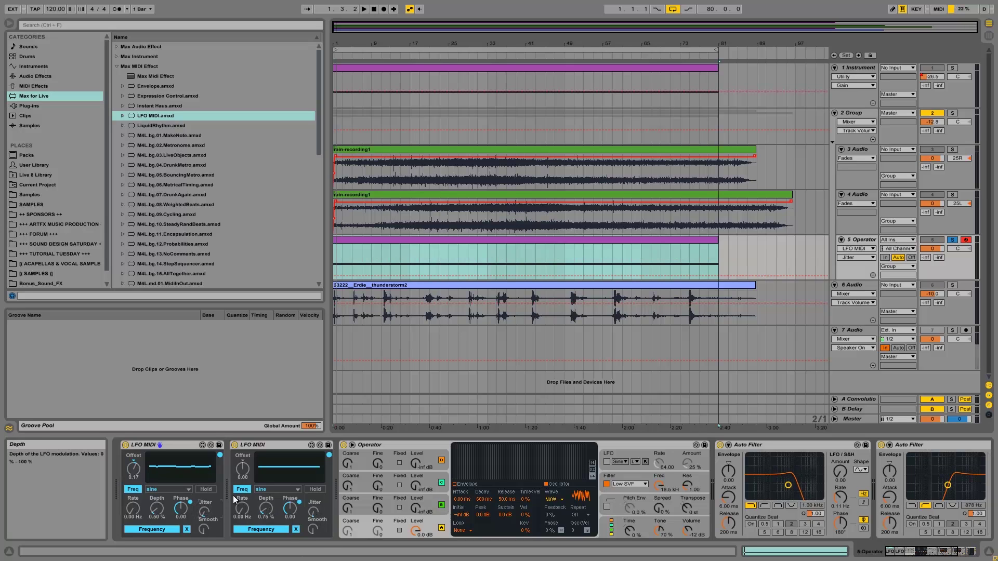
Step: Raise the second LFO's offset to bring the high-pass cutoff to about 2 kHz, and adjust its jitter and both LFOs' smoothing
left_click_drag(243, 468, 244, 461)
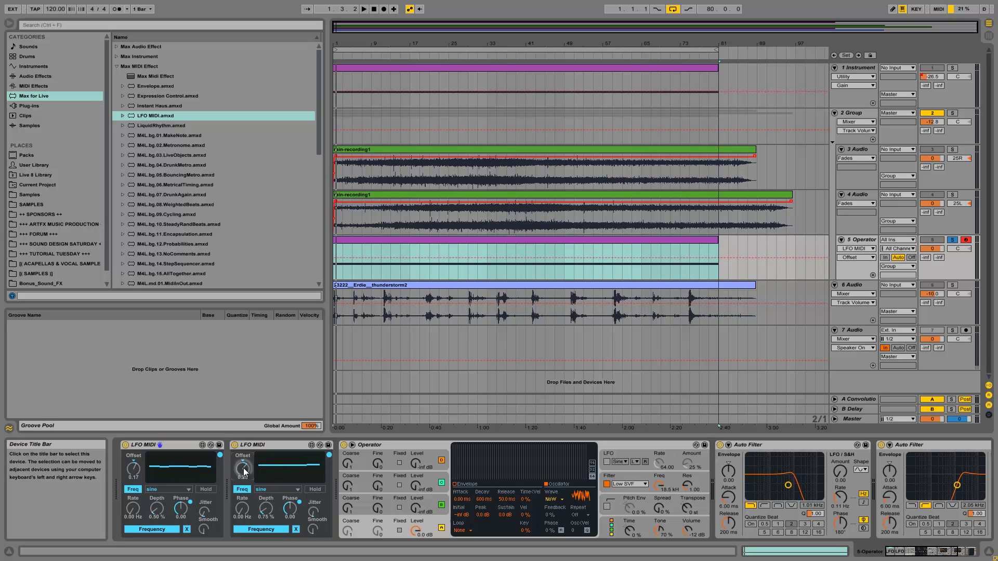
left_click(315, 512)
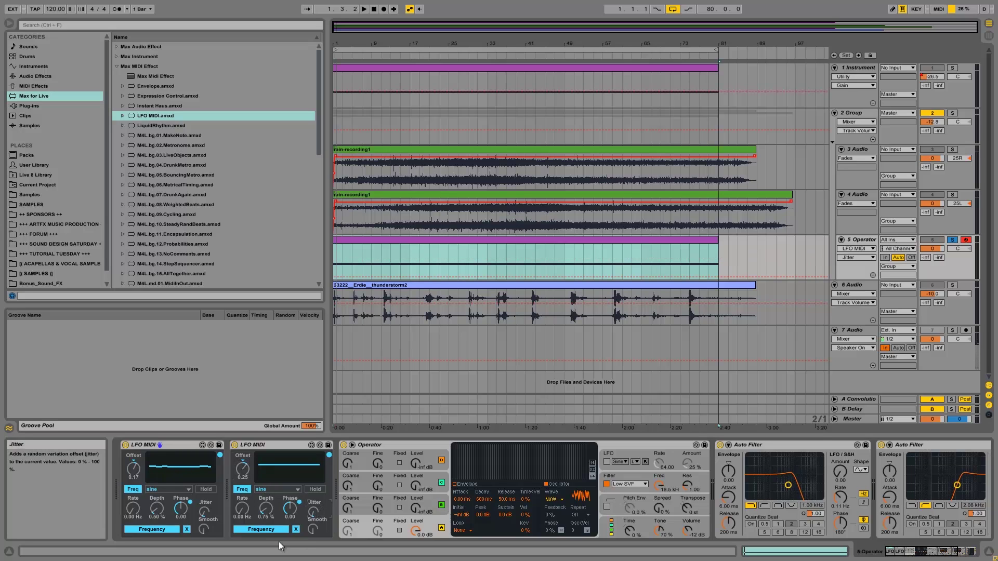
left_click(207, 528)
left_click(310, 528)
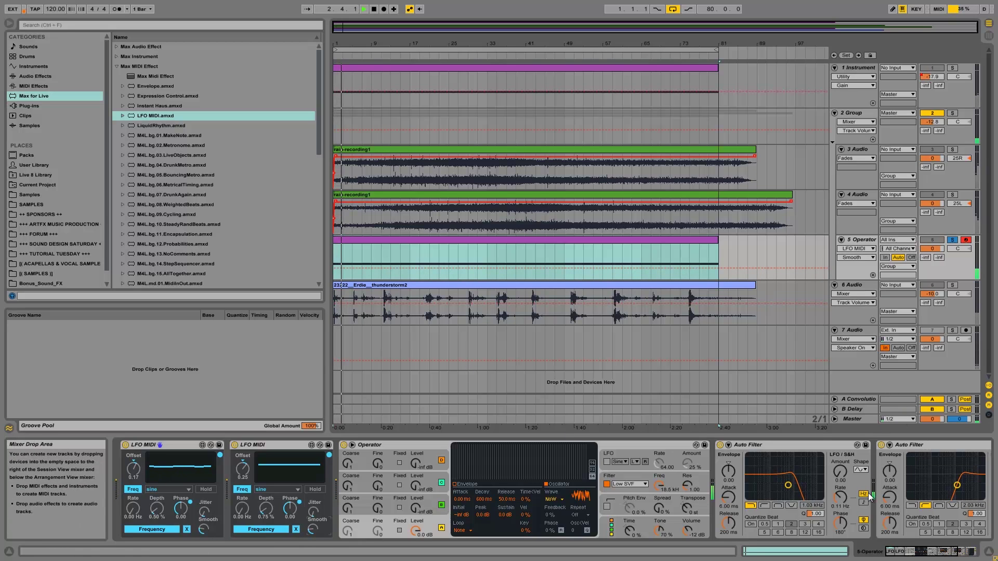
Step: Adjust the threshold of the Compressor on the Operator track and set its output gain to 11.6 dB
left_click(953, 554)
left_click_drag(862, 487, 898, 486)
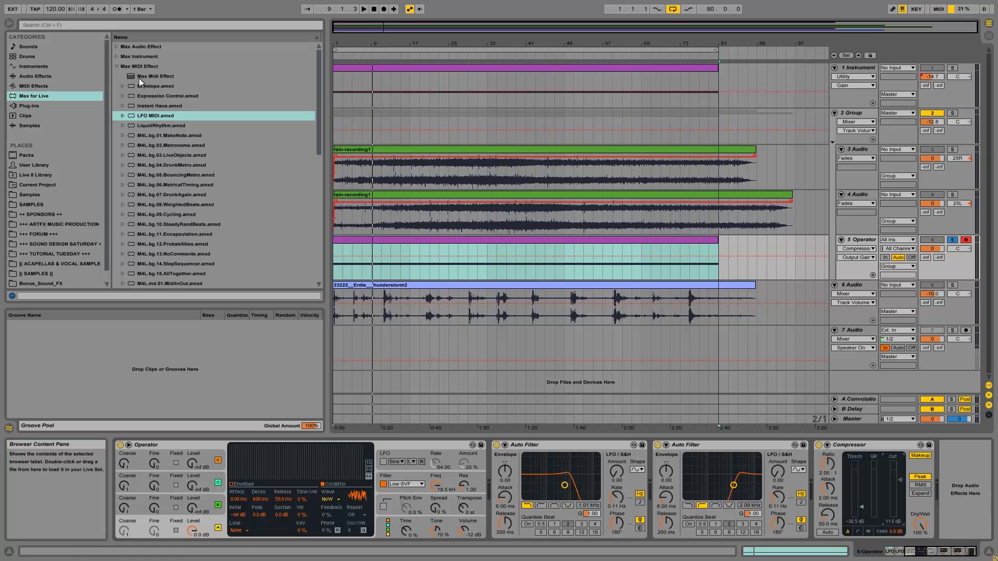
Step: Insert an EQ Eight between the second Auto Filter and the Compressor, and boost band 3 by about 4 dB near 2 kHz
left_click(25, 74)
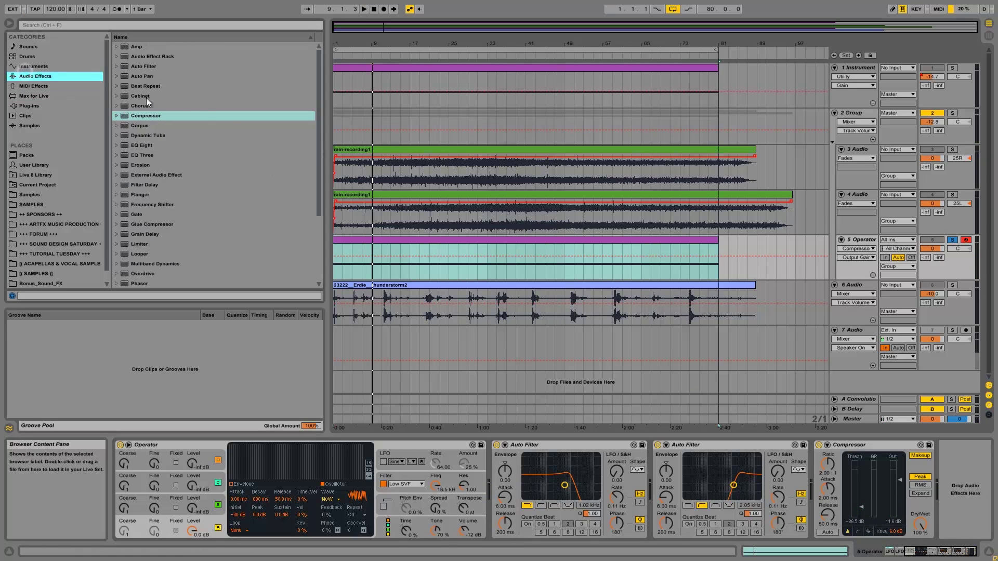
left_click_drag(148, 144, 741, 446)
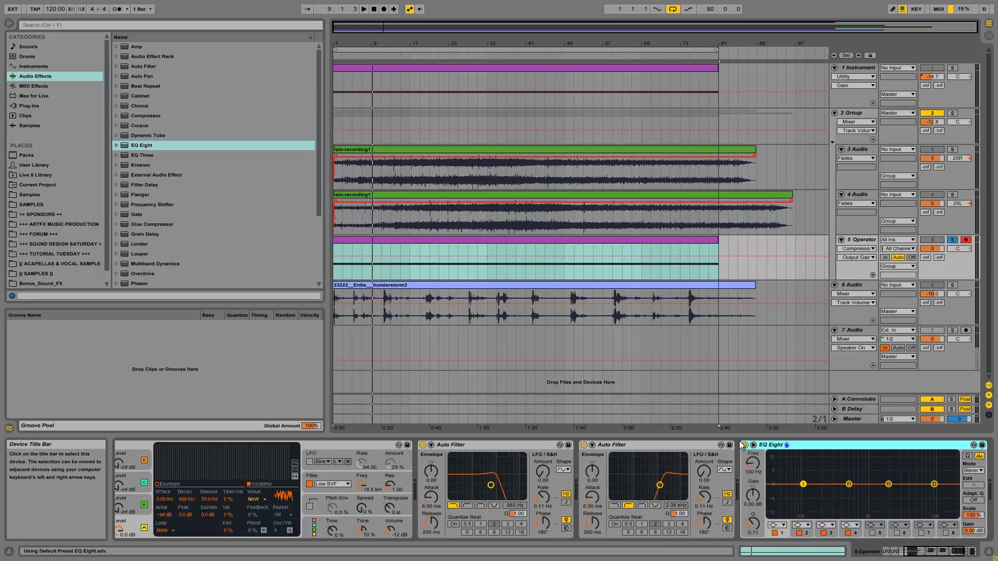
mouse_move(890, 481)
left_mouse_down()
mouse_move(917, 475)
mouse_move(887, 476)
left_mouse_up()
key("space")
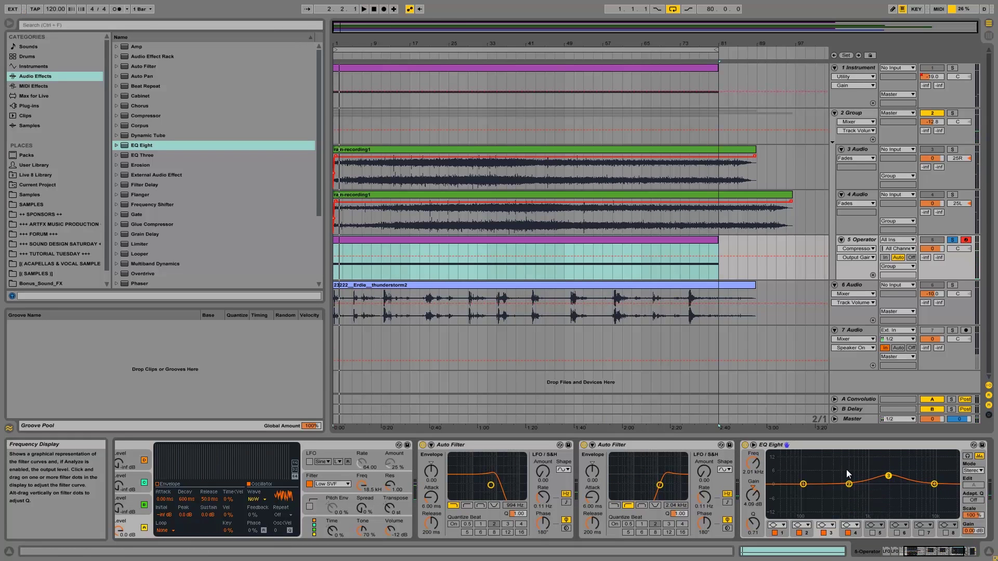
Step: Set the Operator track's volume to -12.3 dB, checking the balance with the group temporarily soloed during playback
left_click_drag(940, 248, 940, 249)
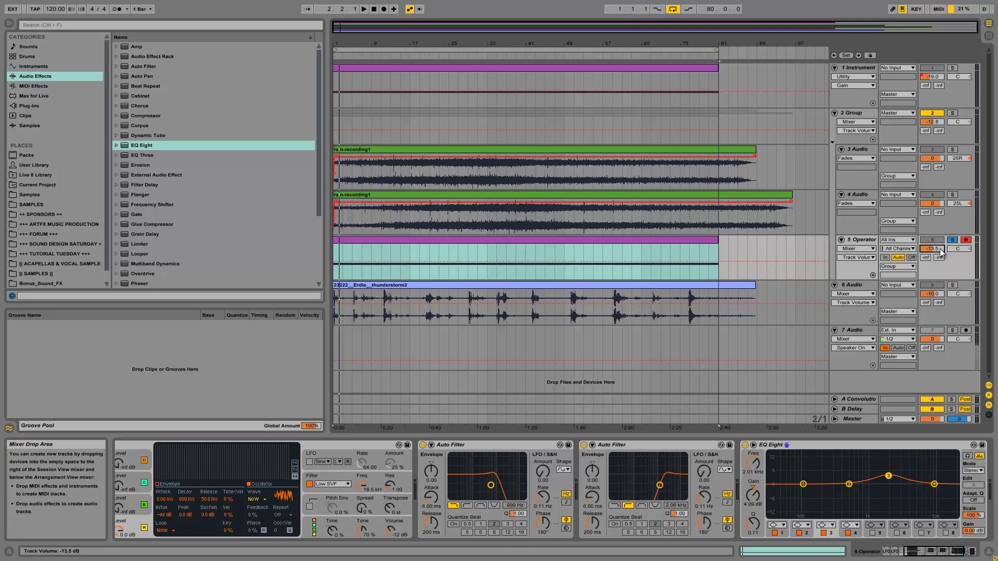
left_click(952, 113)
left_click_drag(937, 251, 936, 252)
key("space")
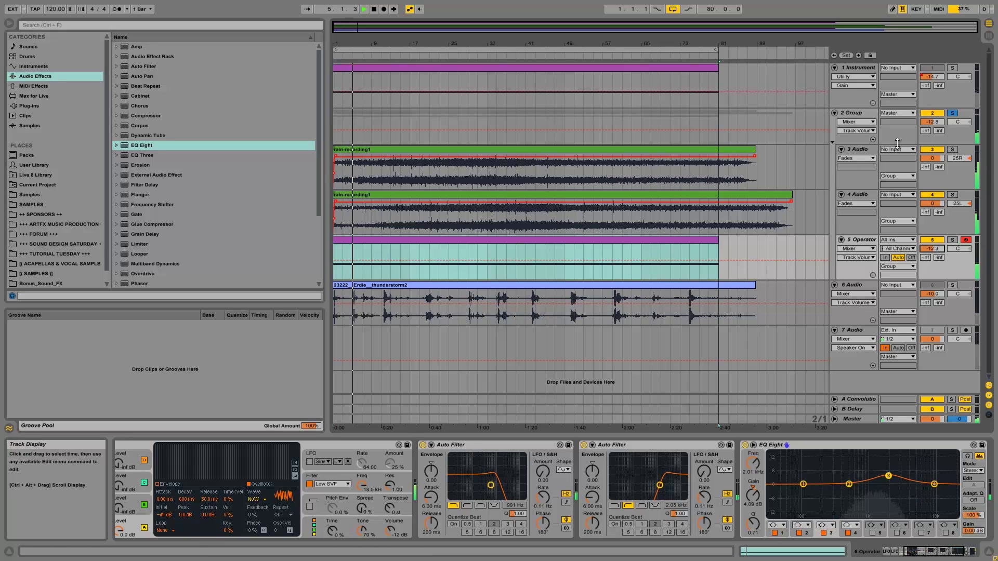
left_click(952, 113)
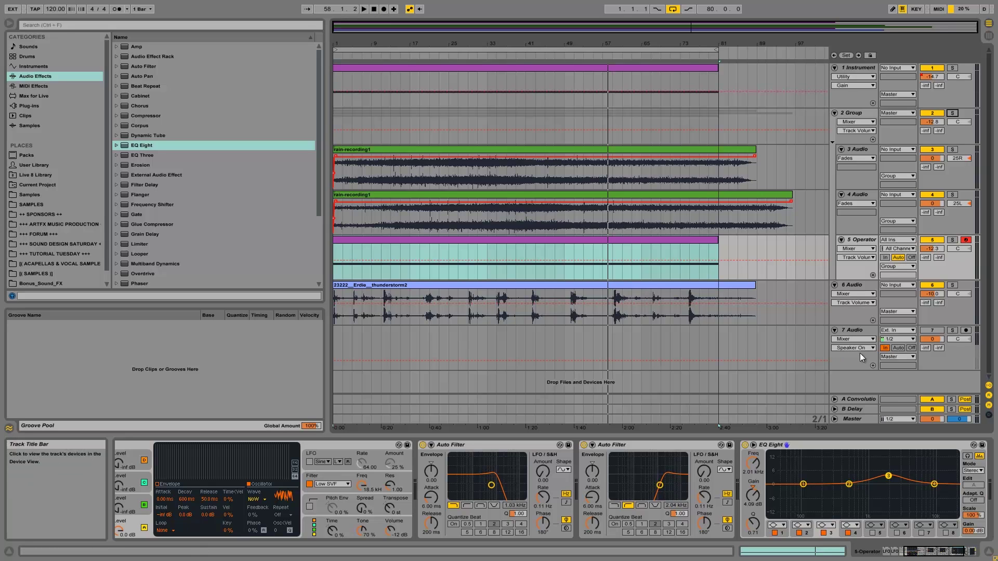
Step: Open the A Convolution return track and examine its Convolution Reverb Pro settings, including the Bigger Spaces impulse response
left_click(858, 331)
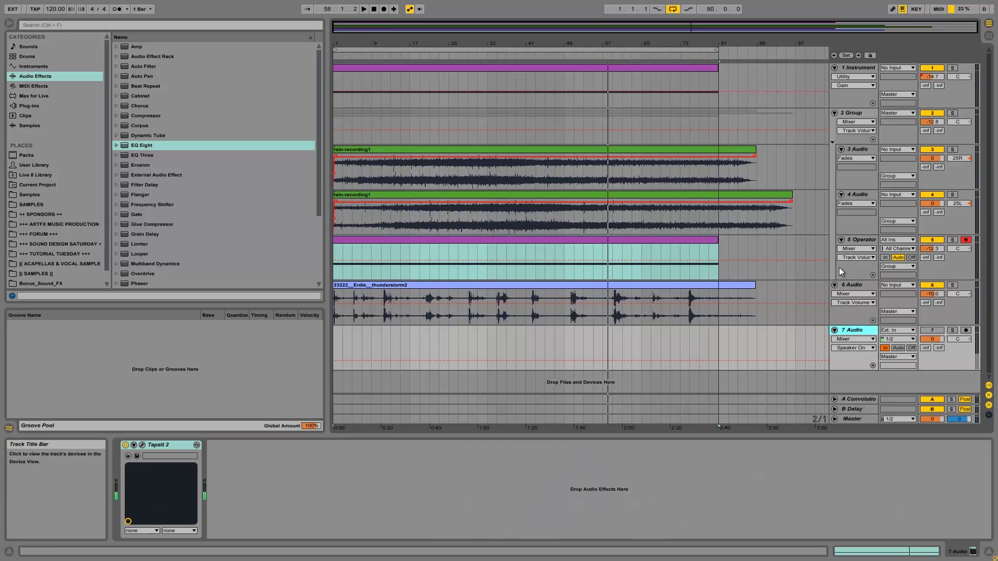
left_click(865, 399)
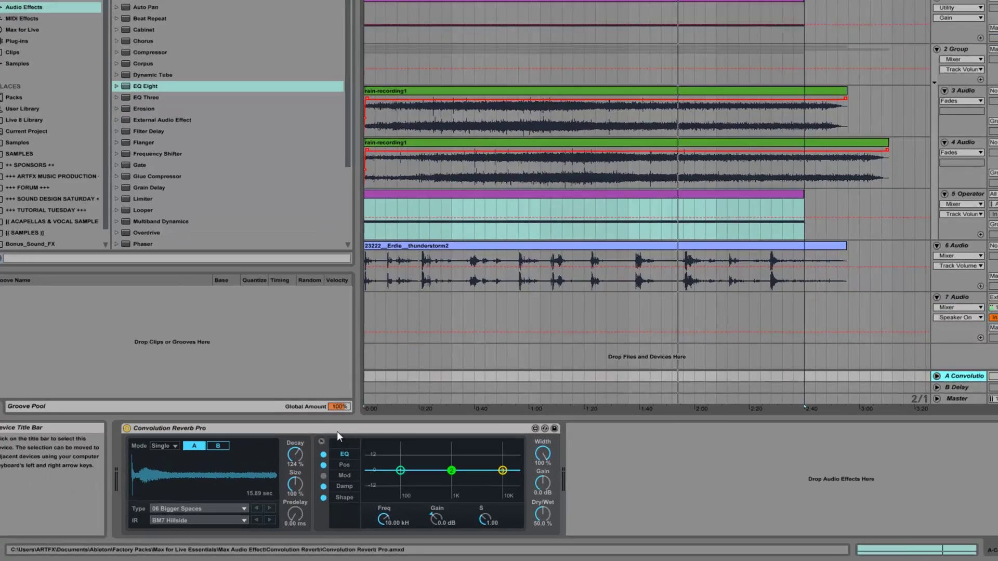
left_click(311, 445)
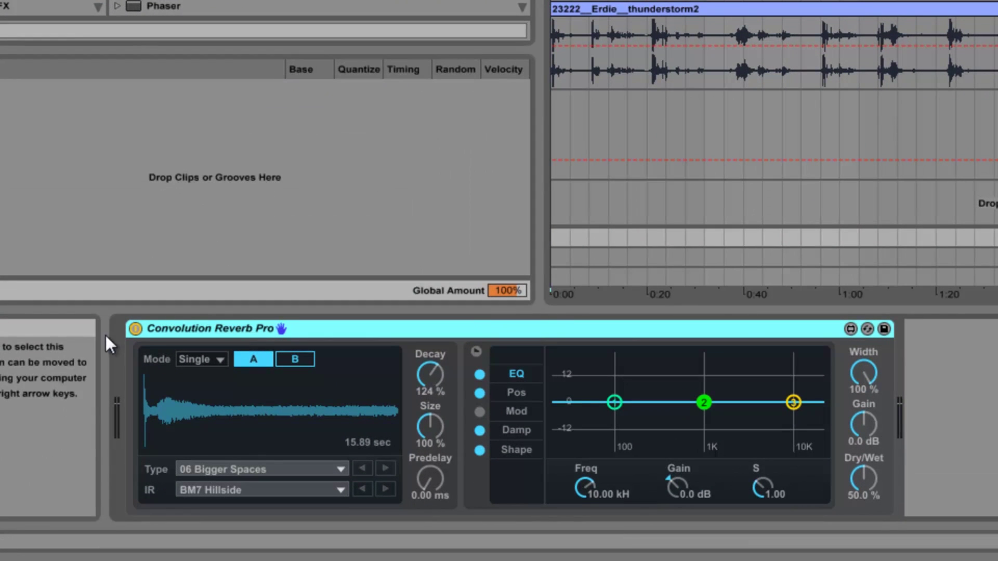
left_click(150, 3)
scroll(192, 4, "down", 1)
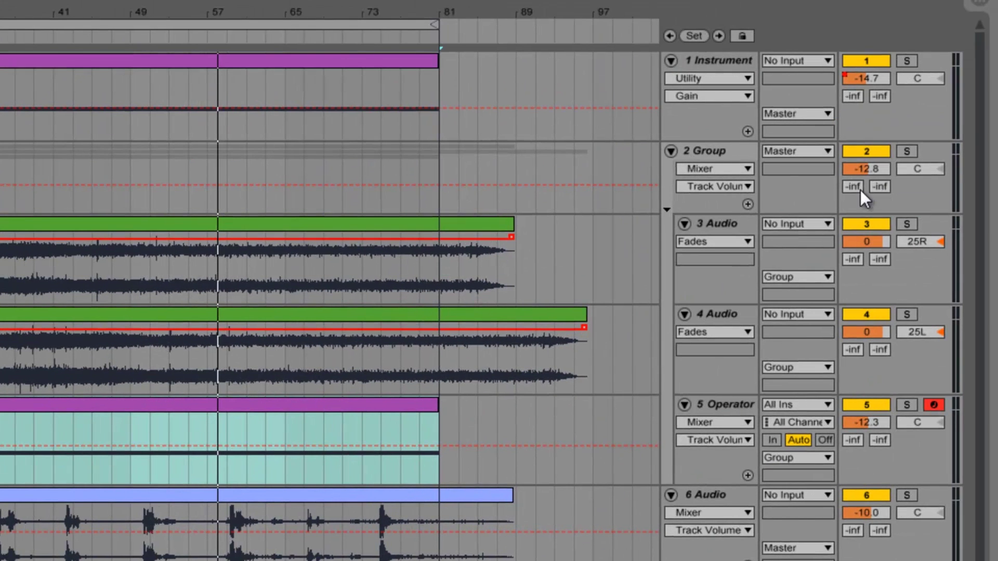
Step: Send the group at about -14 dB and the Instrument and thunderstorm tracks at about -10 dB to the convolution return, and play the mix
left_click_drag(956, 137, 958, 130)
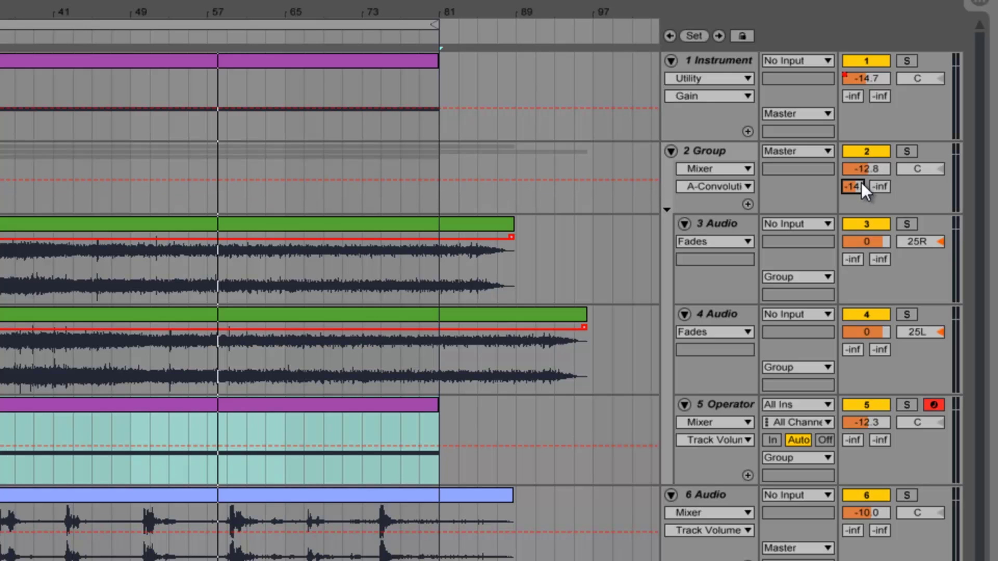
left_click_drag(856, 96, 856, 94)
left_click_drag(854, 531, 853, 529)
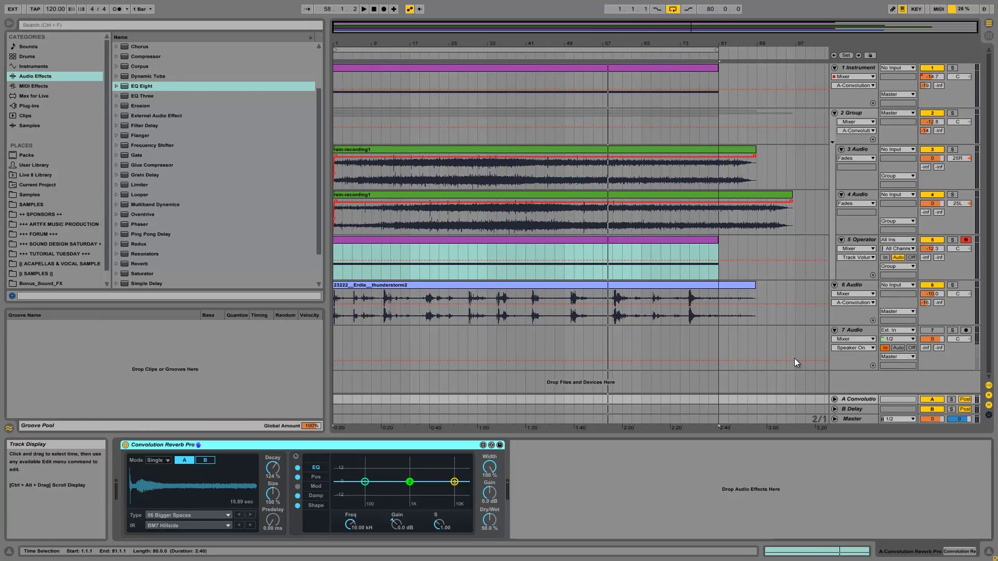
key("space")
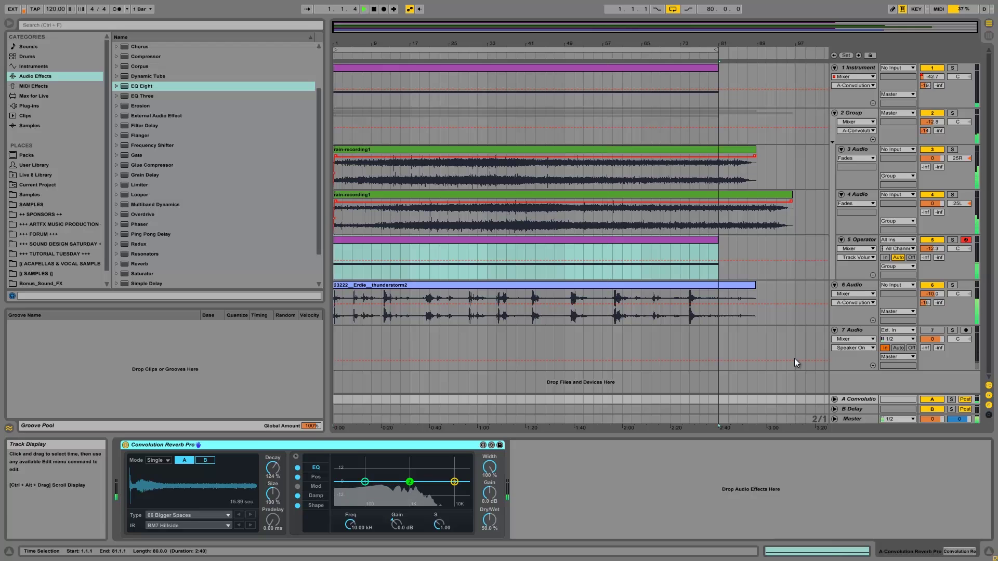
Step: Display the Master track's effects and lower the thunderstorm track's convolution send to about -23 dB, ending the playback
left_click(860, 419)
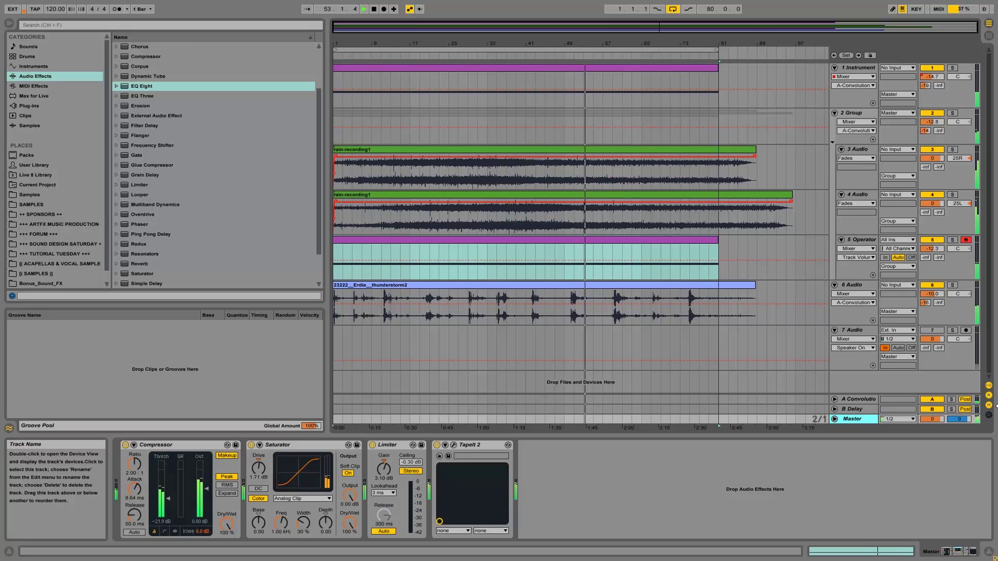
left_click_drag(927, 303, 927, 304)
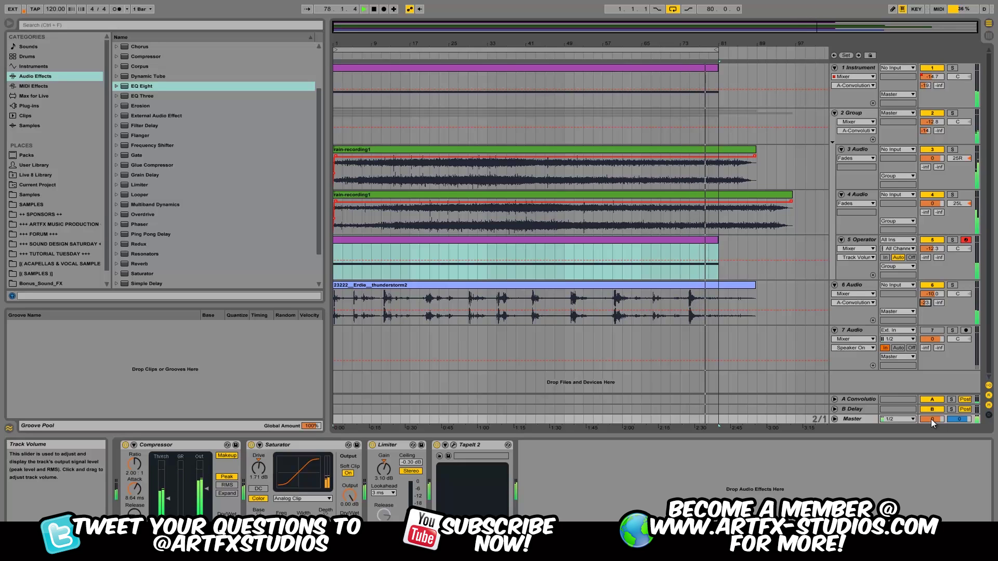
left_click(374, 9)
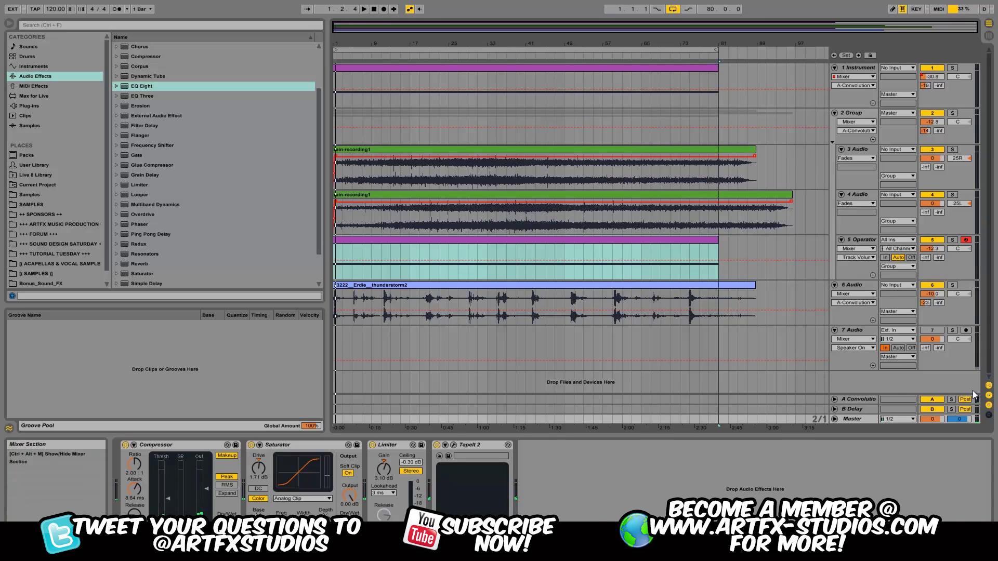